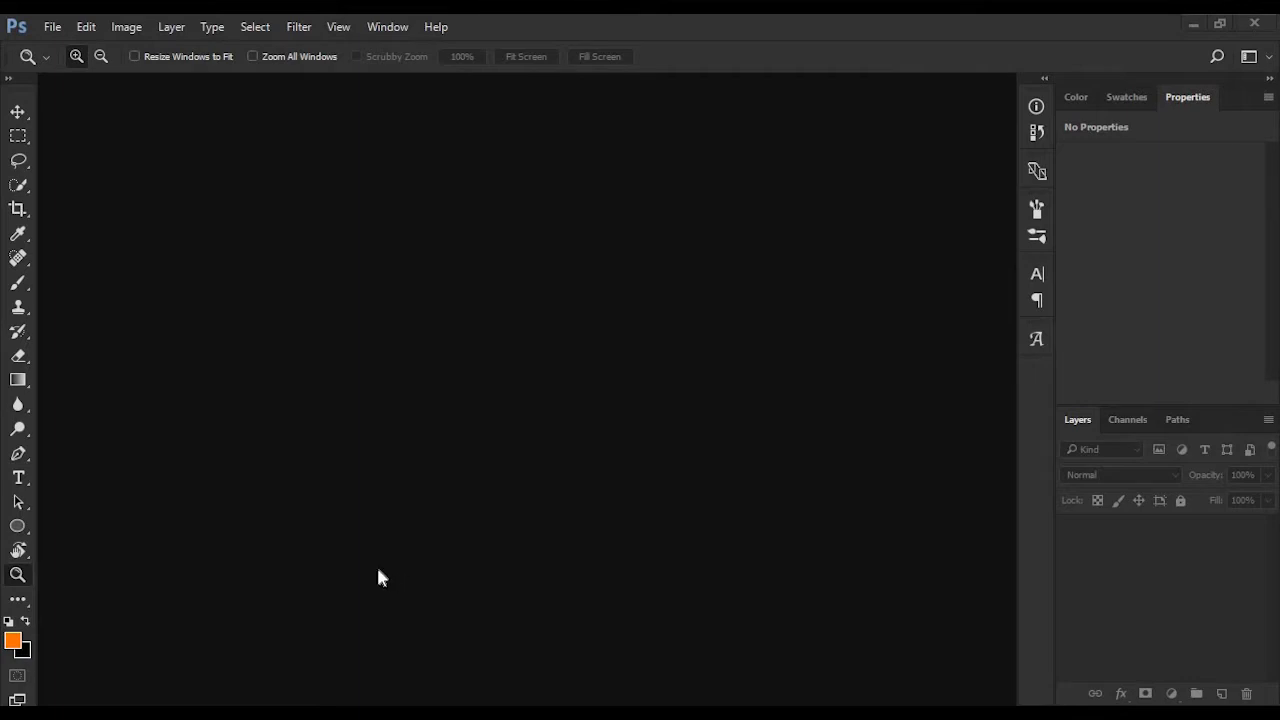
# - Open the photo colors pop.jpg through File > Open
pyautogui.click(52, 27)
pyautogui.click(65, 63)
pyautogui.click(369, 185)
pyautogui.click(788, 461)
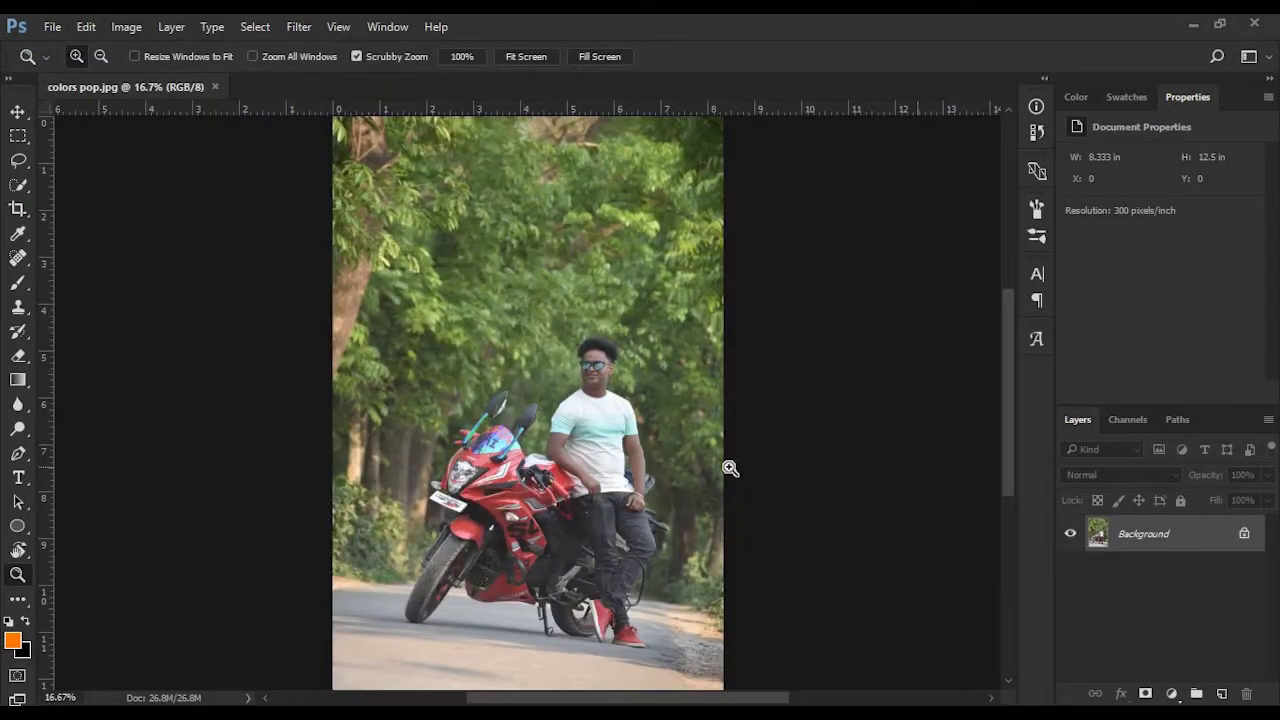
# - Unlock the Background layer and lasso-select the dark branch at the upper left
pyautogui.click(1245, 537)
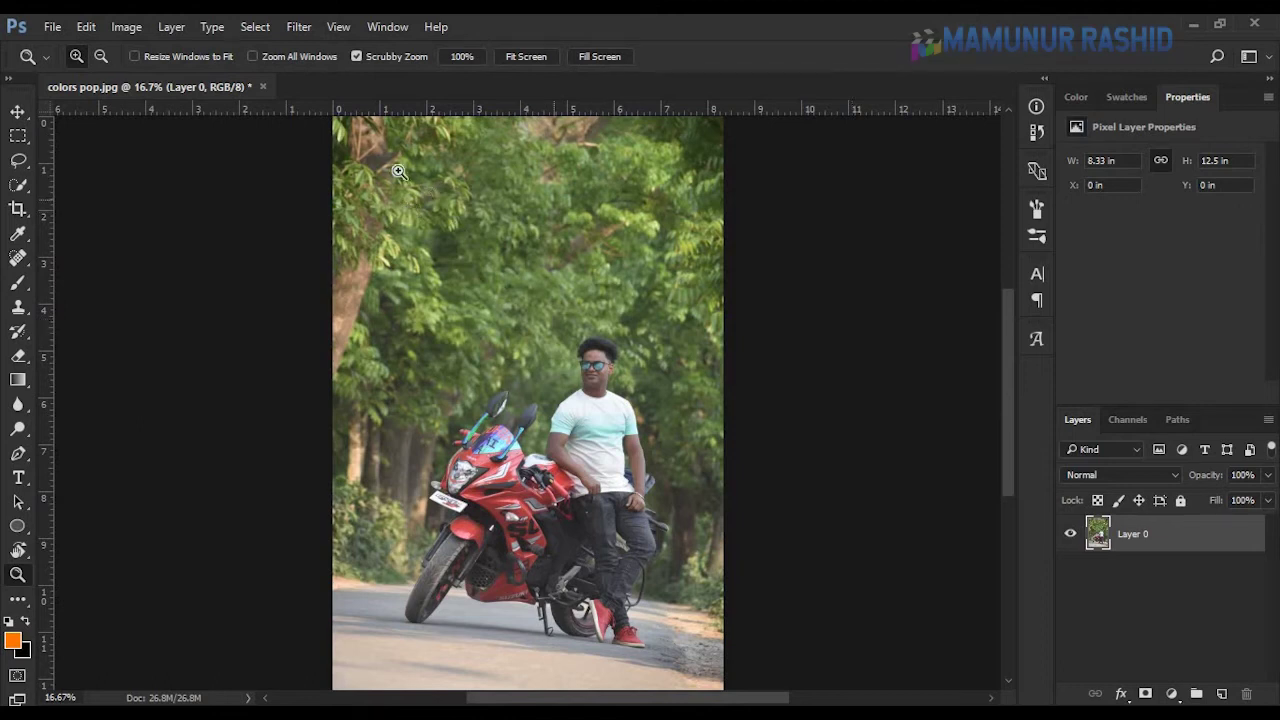
pyautogui.press('l')
pyautogui.scroll(2, 392, 172)
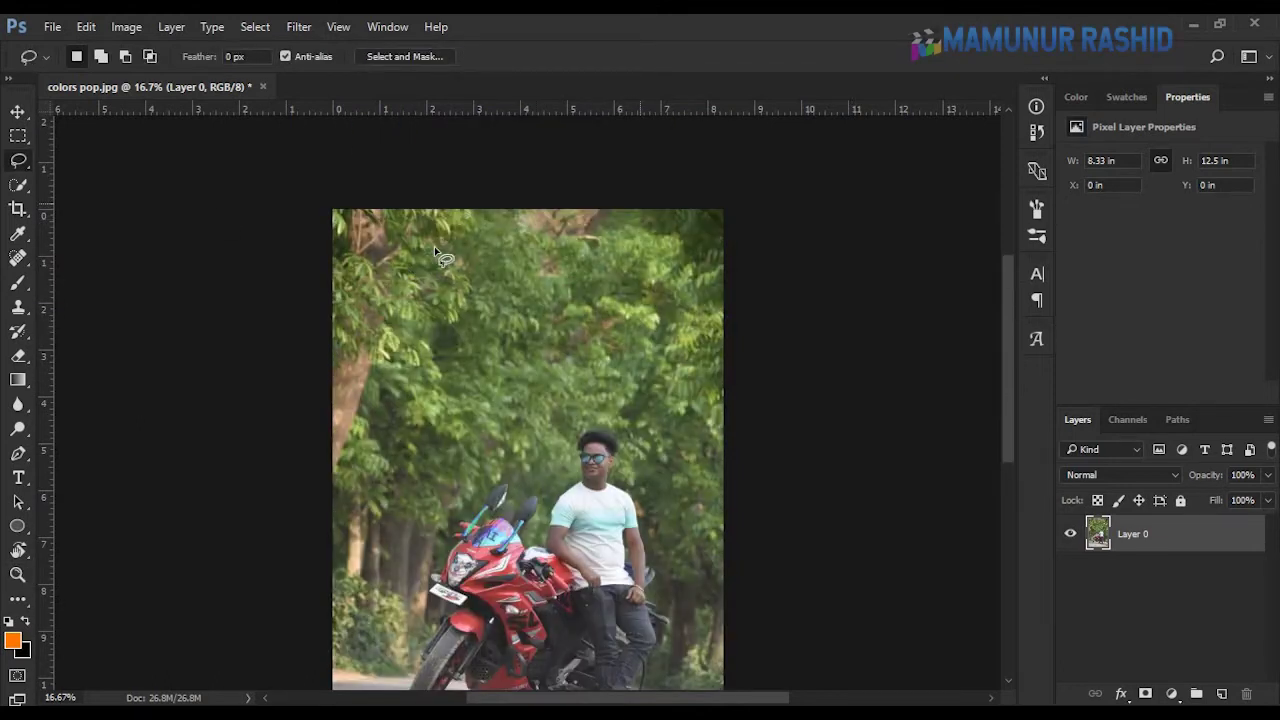
pyautogui.moveTo(434, 246)
pyautogui.mouseDown()
pyautogui.moveTo(420, 190)
pyautogui.moveTo(450, 200)
pyautogui.mouseUp()
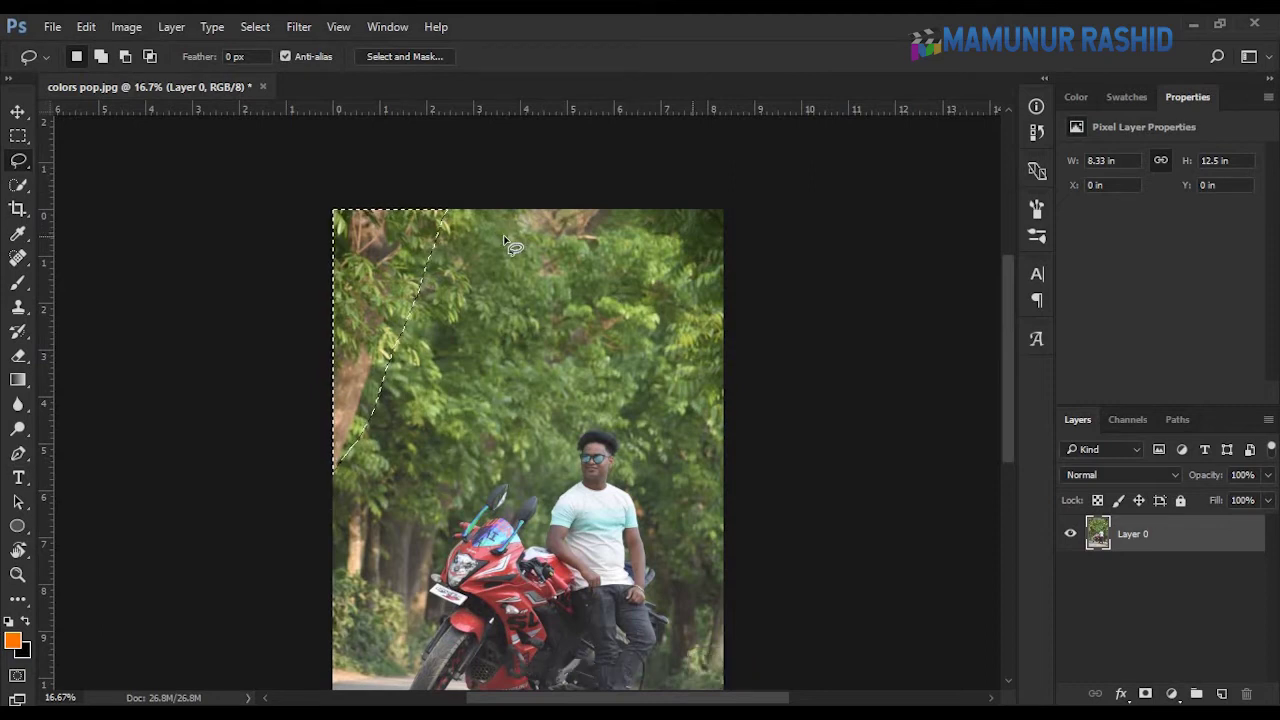
# - Fill the branch selection with Content-Aware fill, then deselect
pyautogui.click(84, 26)
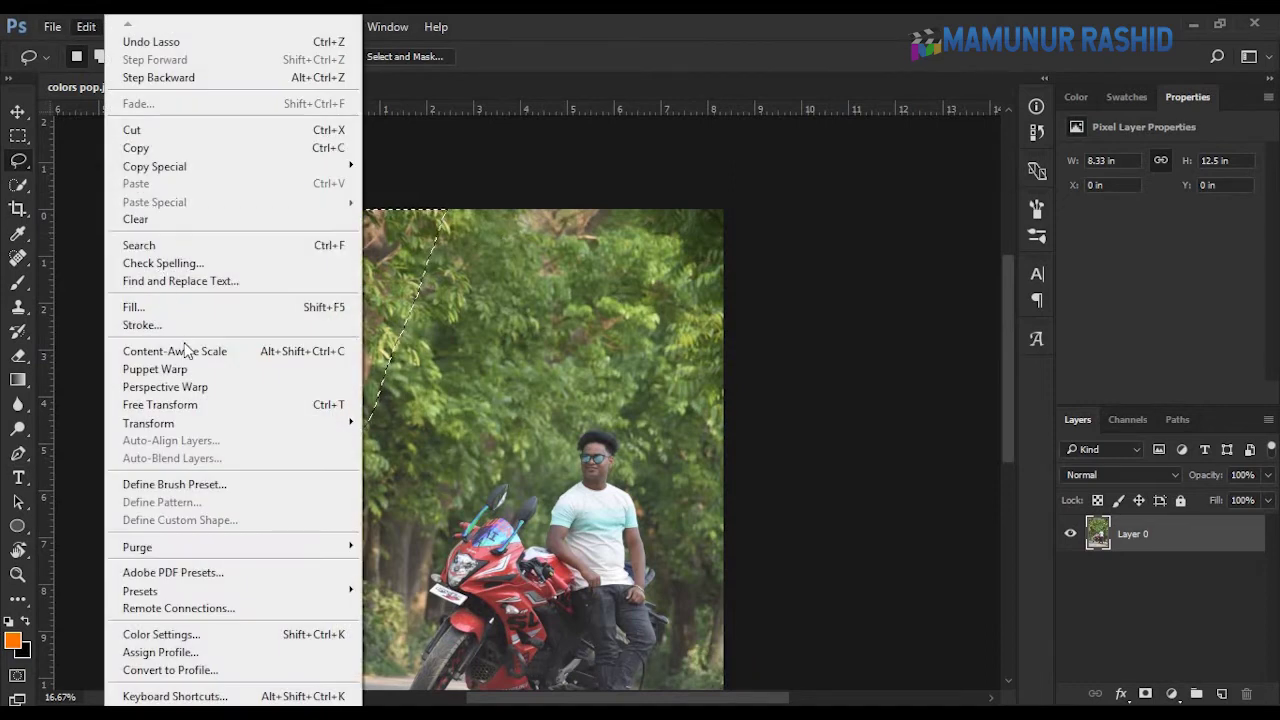
pyautogui.click(240, 306)
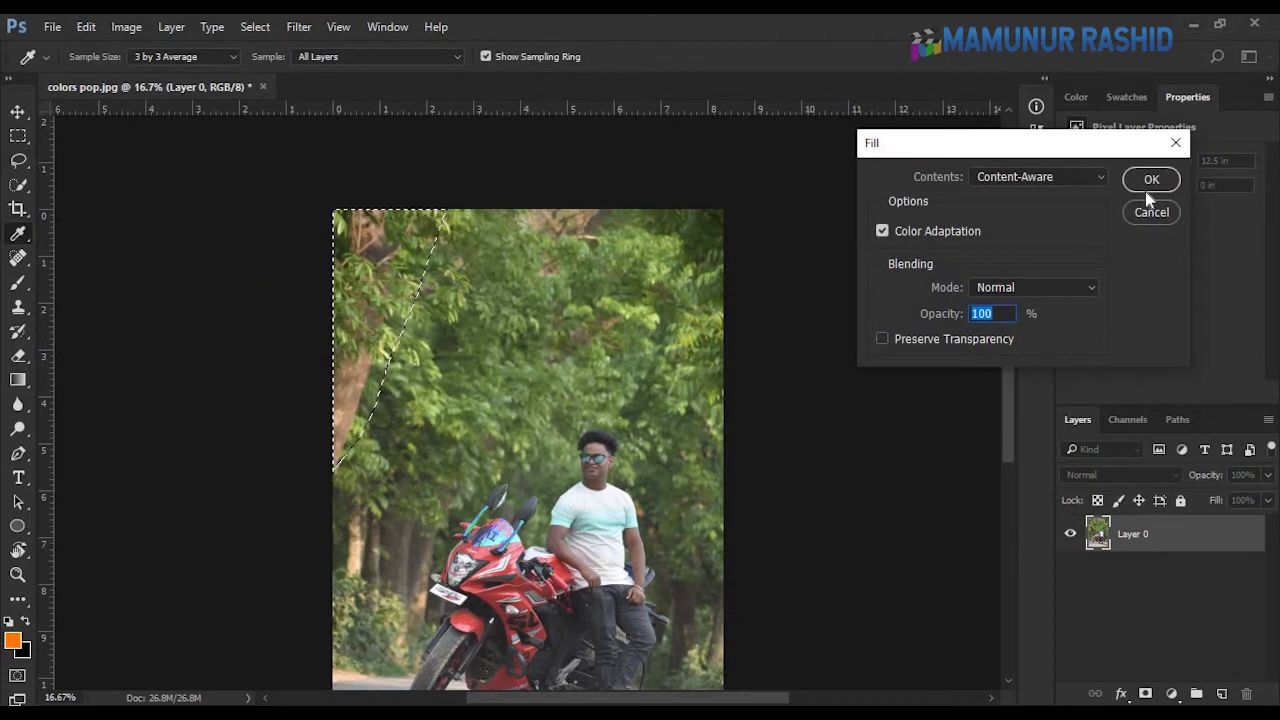
pyautogui.press('Return')
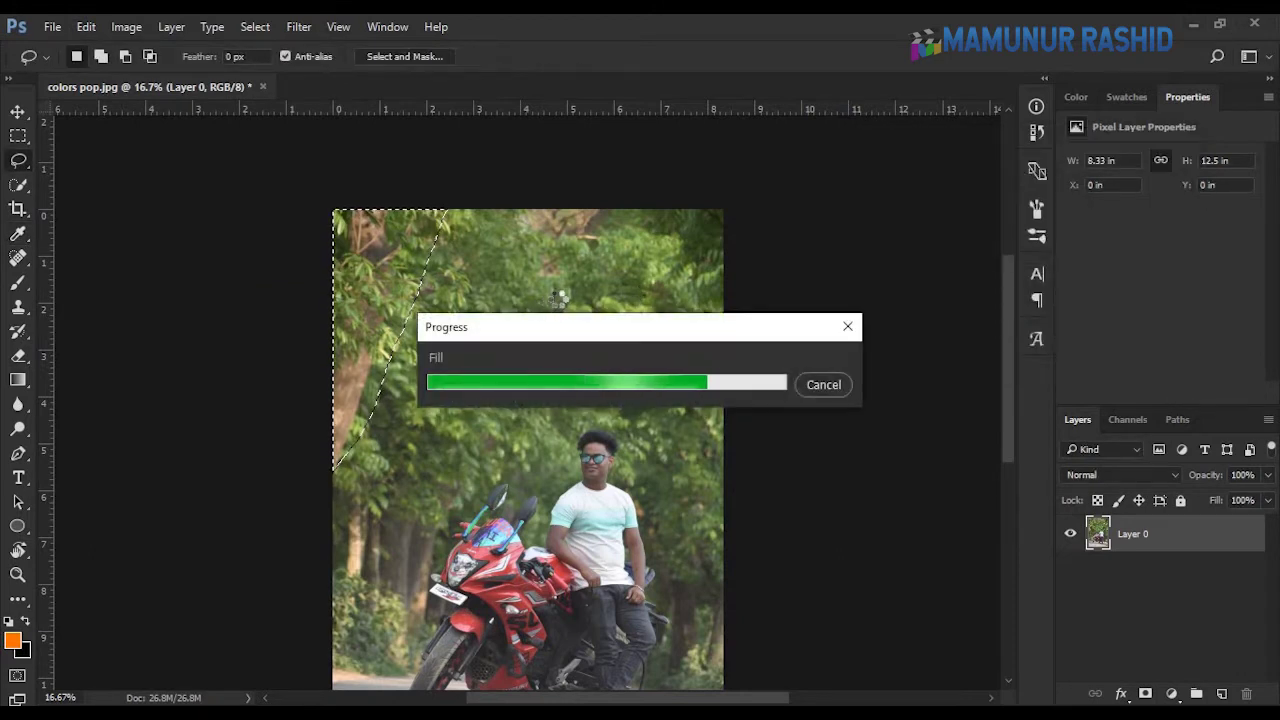
pyautogui.hotkey('ctrl', 'd')
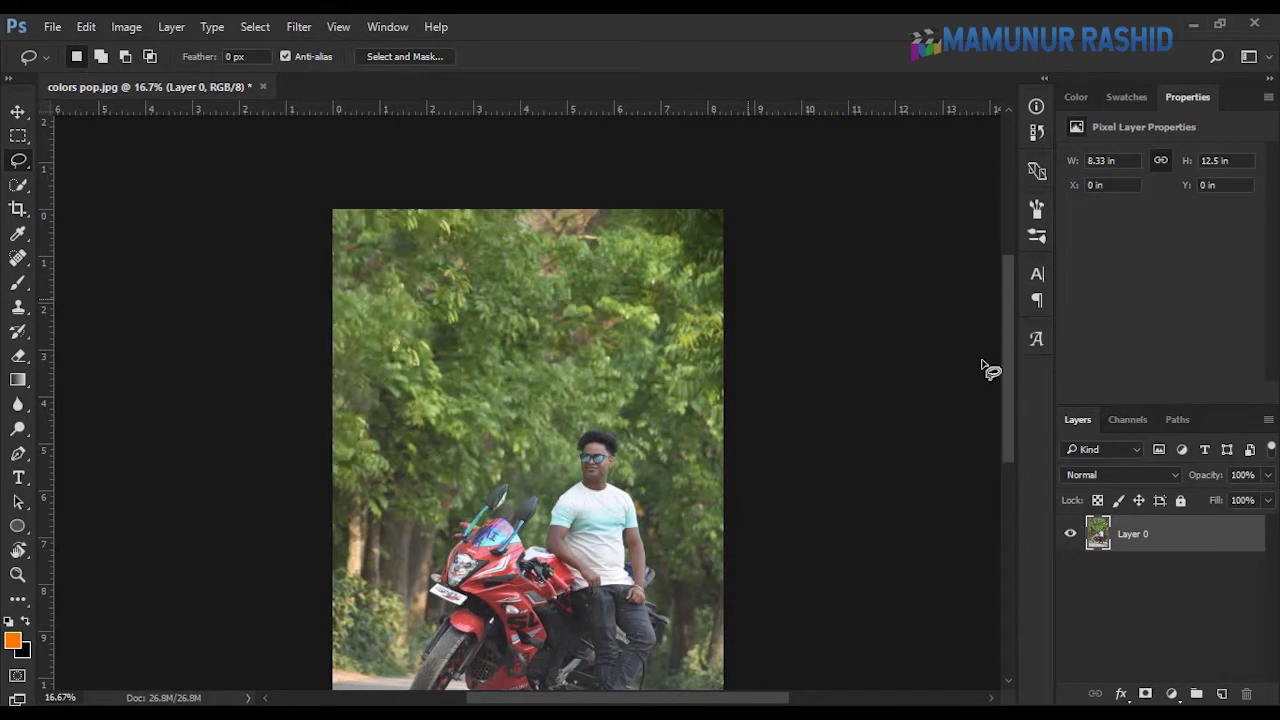
# - Fit the photo in the window, duplicate Layer 0 as Layer 0 copy, and open the Filter menu
pyautogui.moveTo(1014, 340); pyautogui.dragTo(1014, 368)
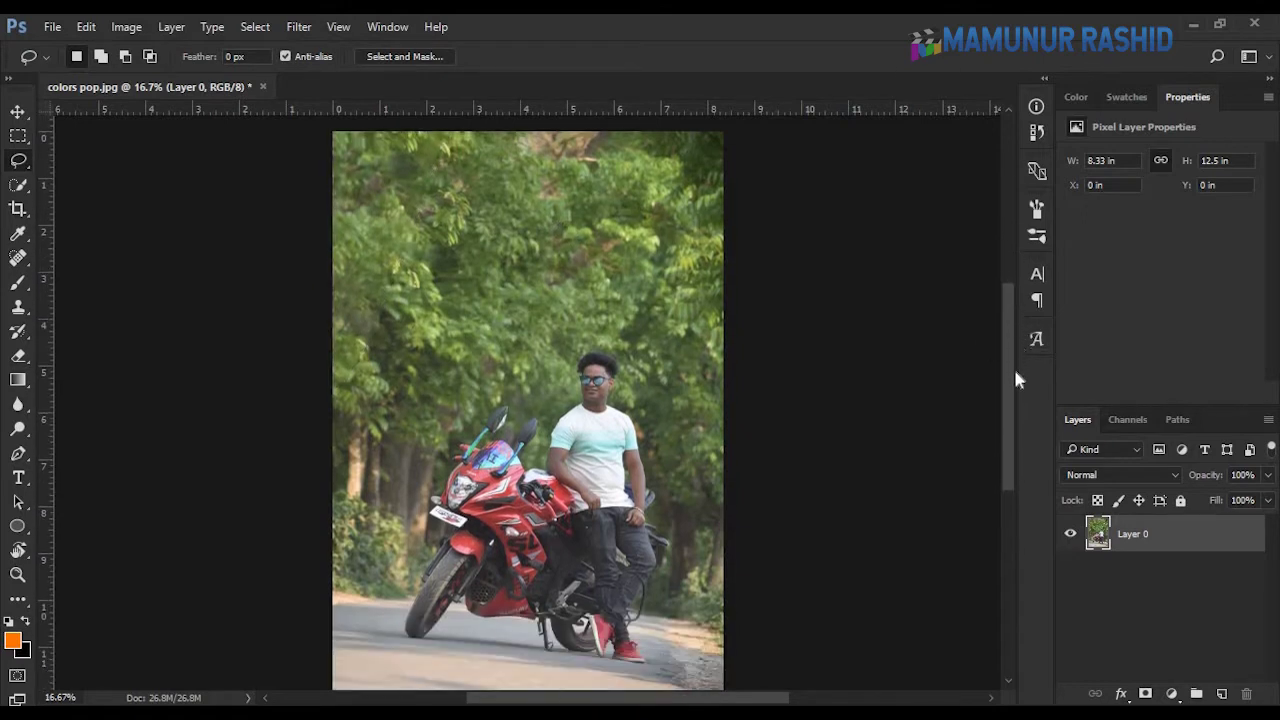
pyautogui.scroll(-1, 1010, 350)
pyautogui.scroll(-1, 1010, 353)
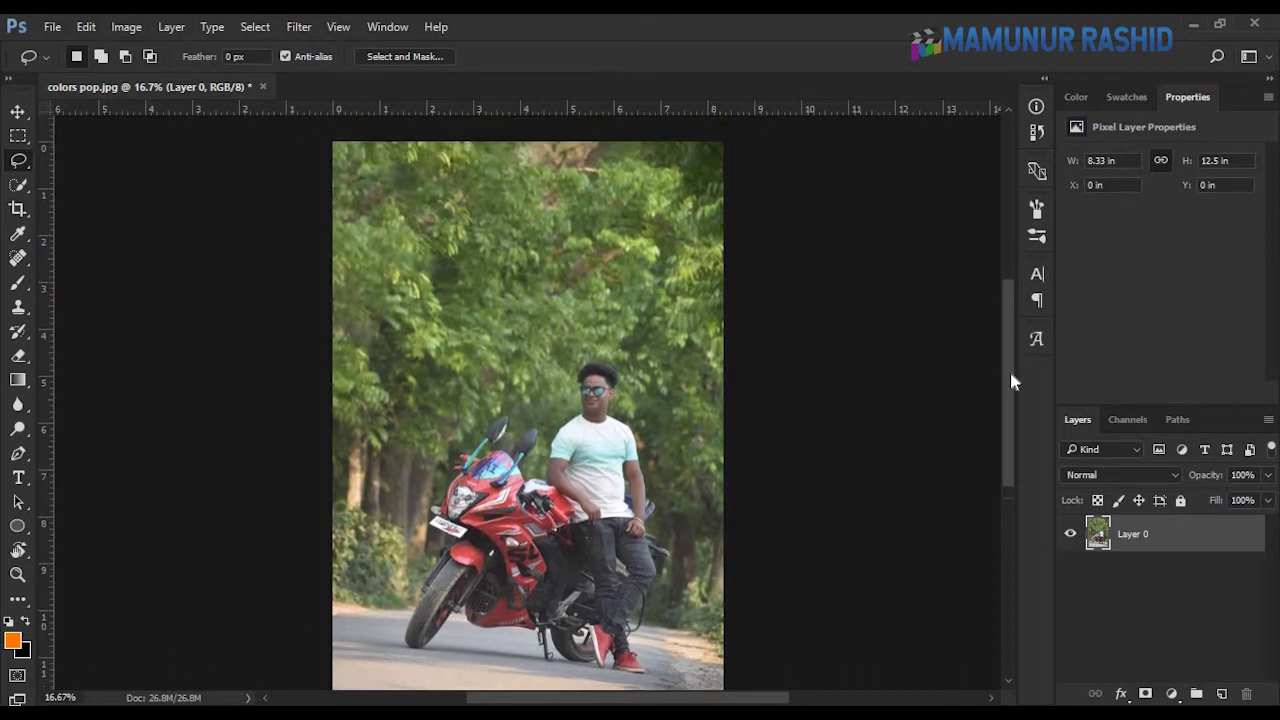
pyautogui.scroll(-1, 1010, 370)
pyautogui.scroll(1, 1010, 368)
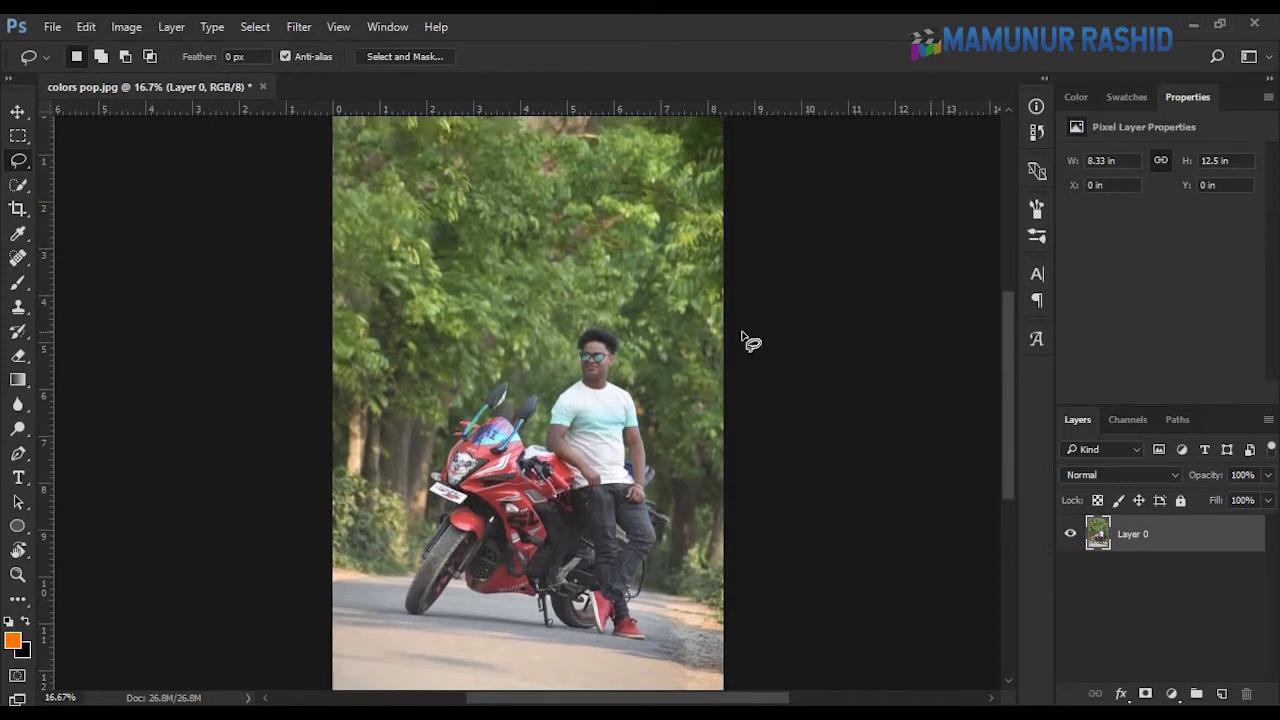
pyautogui.hotkey('ctrl', '0')
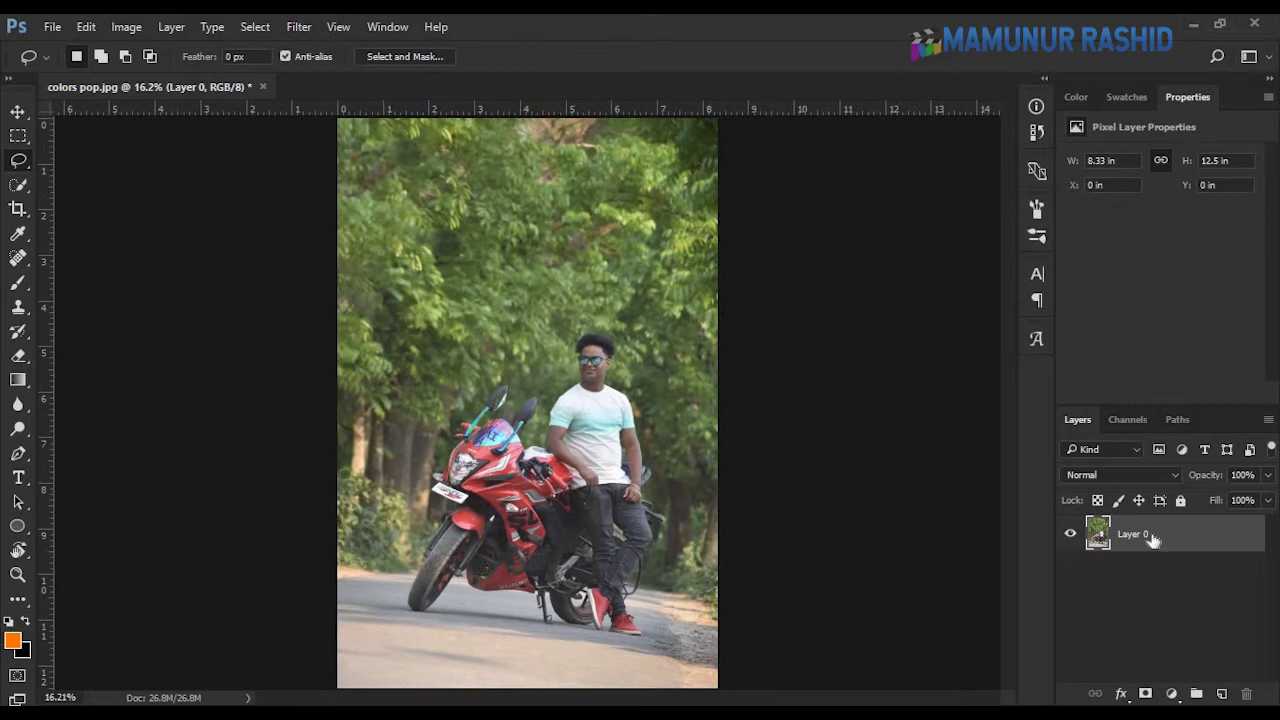
pyautogui.moveTo(1169, 540); pyautogui.dragTo(1221, 693)
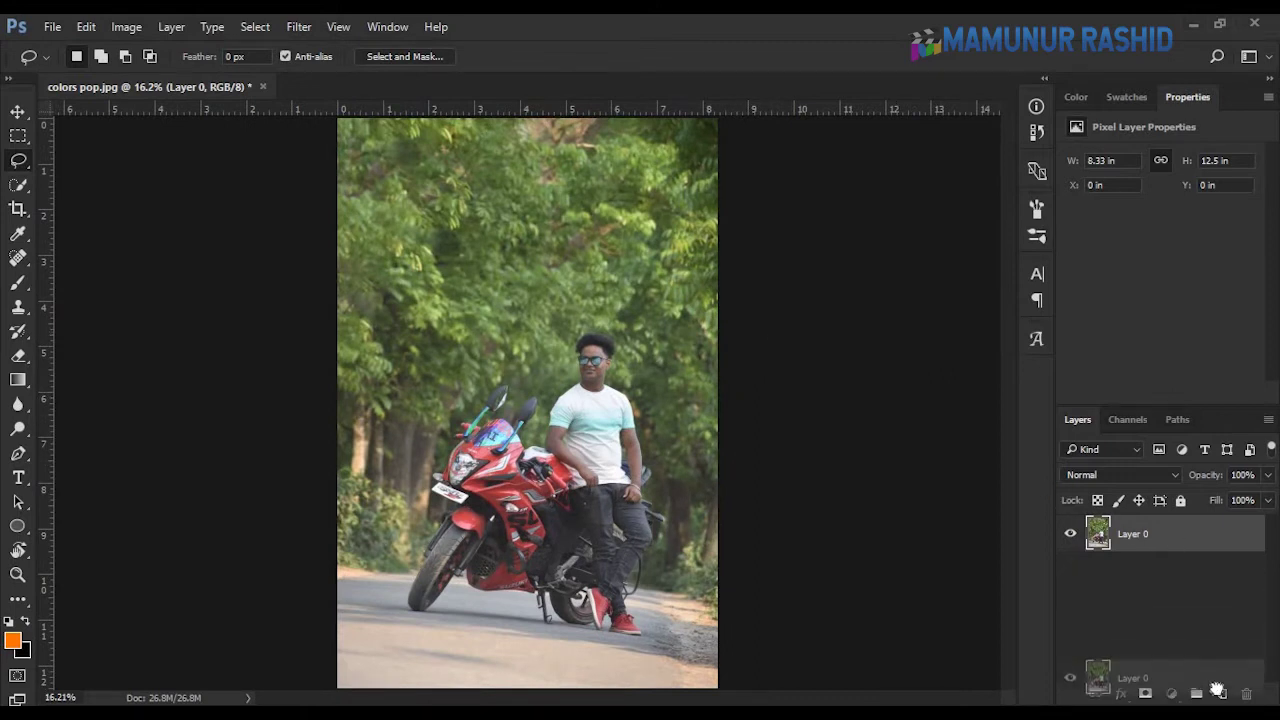
pyautogui.click(299, 27)
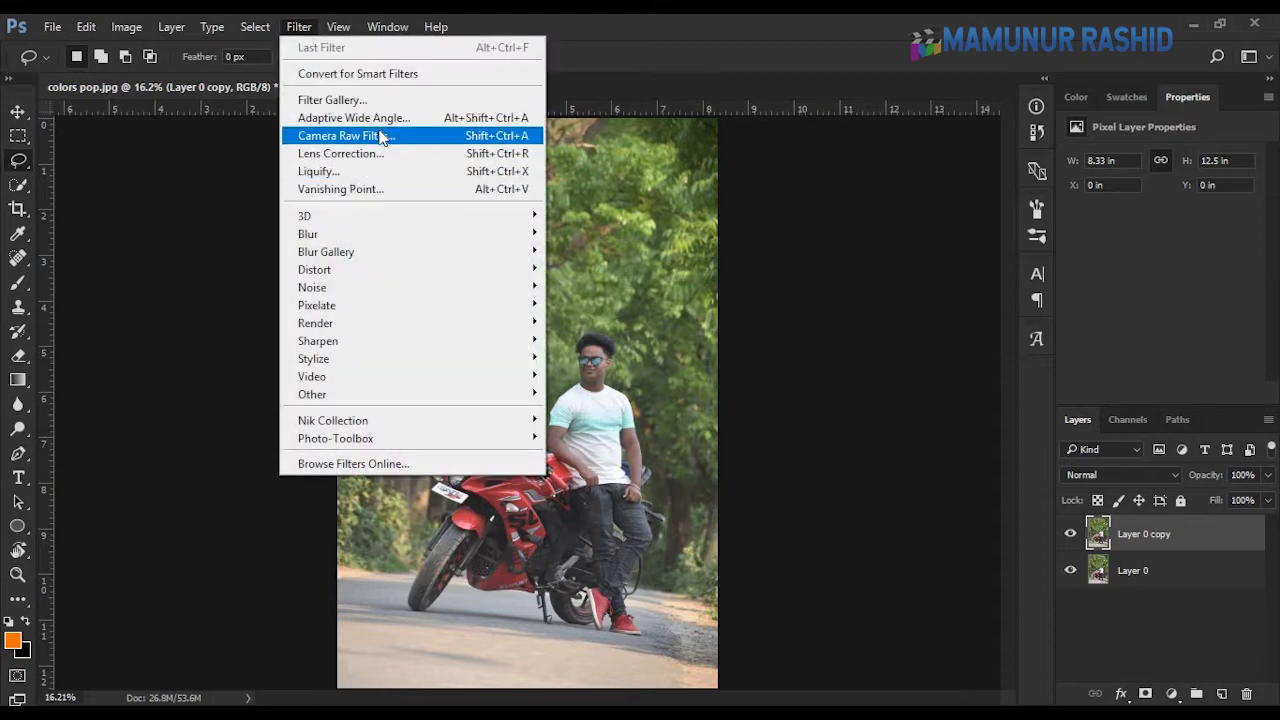
# - Open Camera Raw on the copy and set Exposure +0.20, Highlights -52, Shadows +21
pyautogui.click(385, 135)
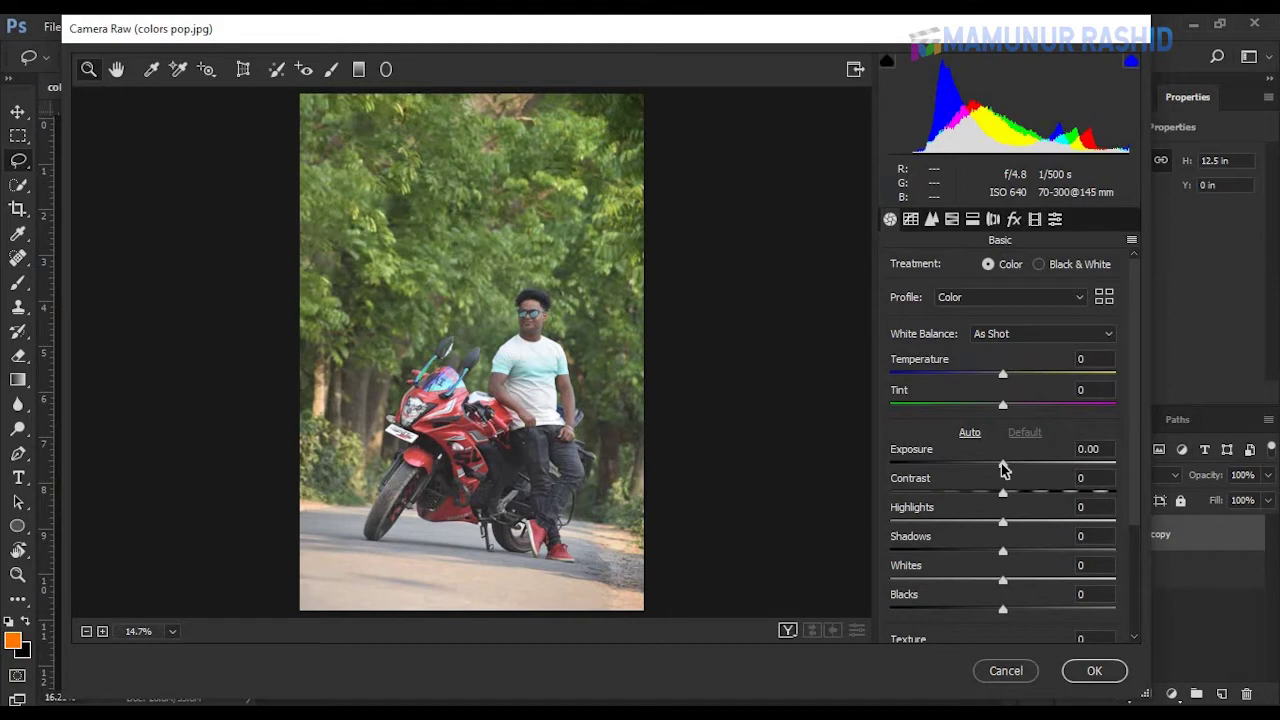
pyautogui.moveTo(1003, 470); pyautogui.dragTo(1007, 470)
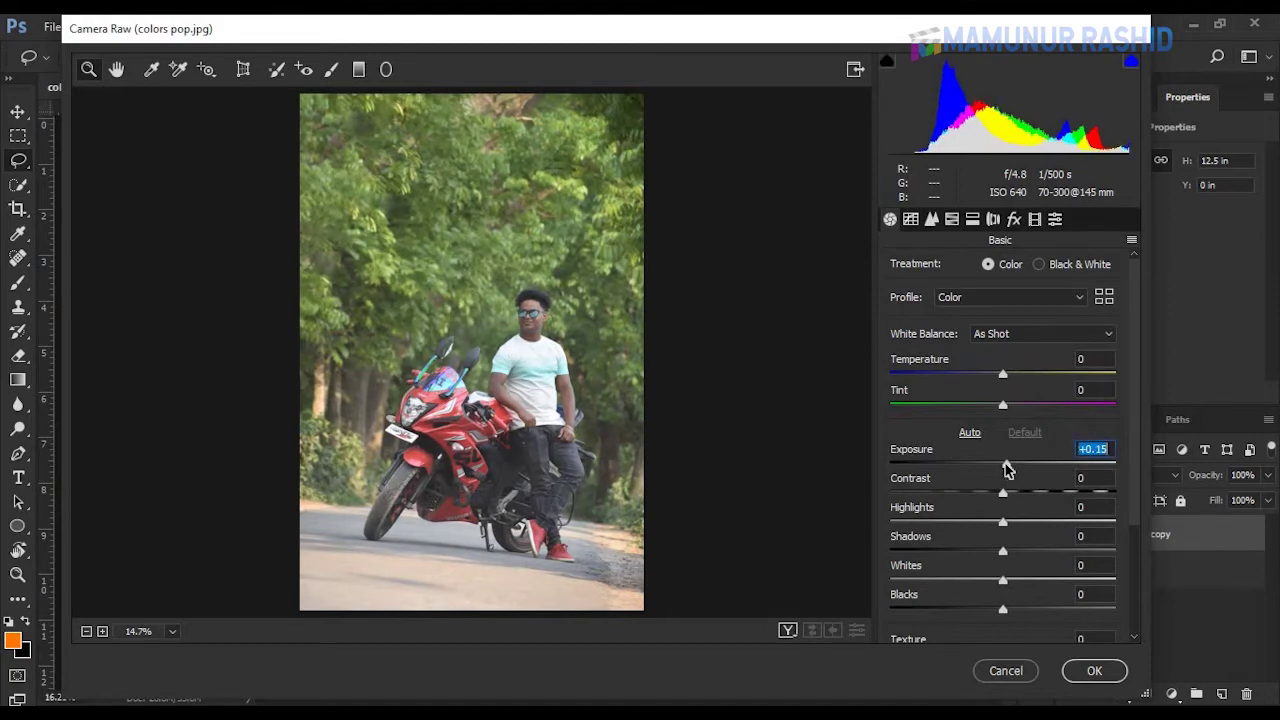
pyautogui.moveTo(1008, 470); pyautogui.dragTo(1011, 470)
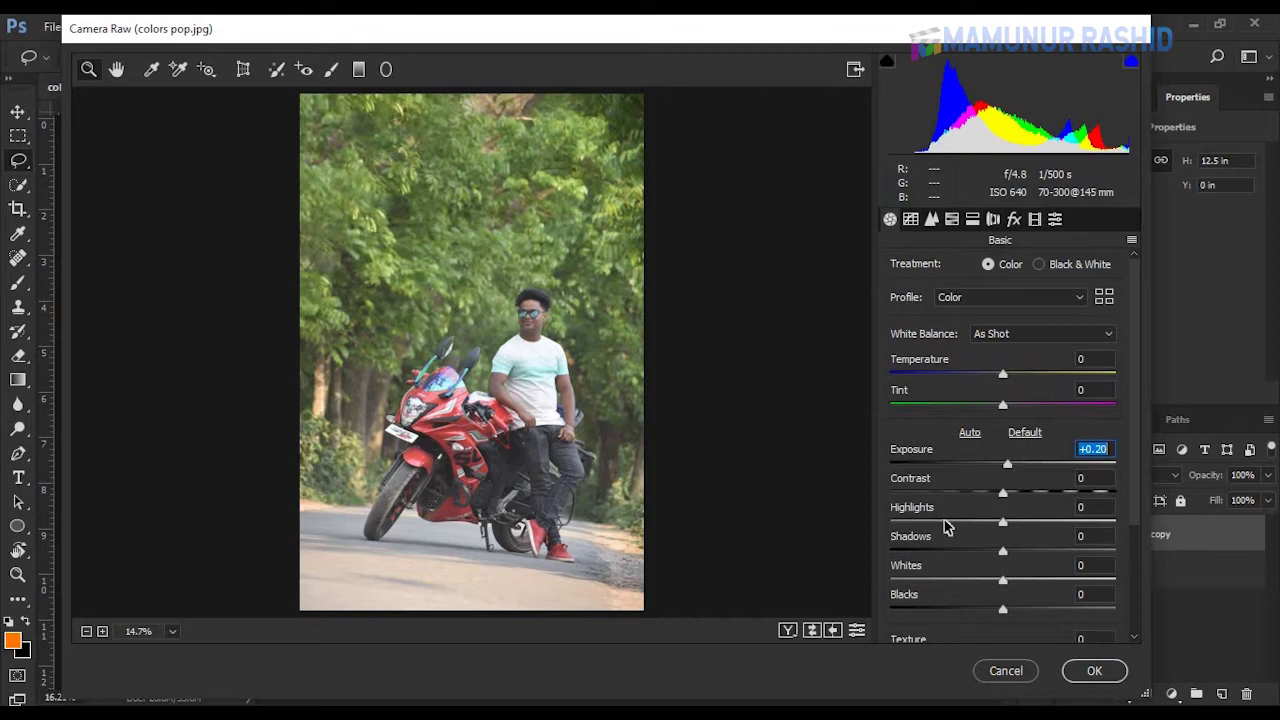
pyautogui.click(945, 522)
pyautogui.click(1026, 552)
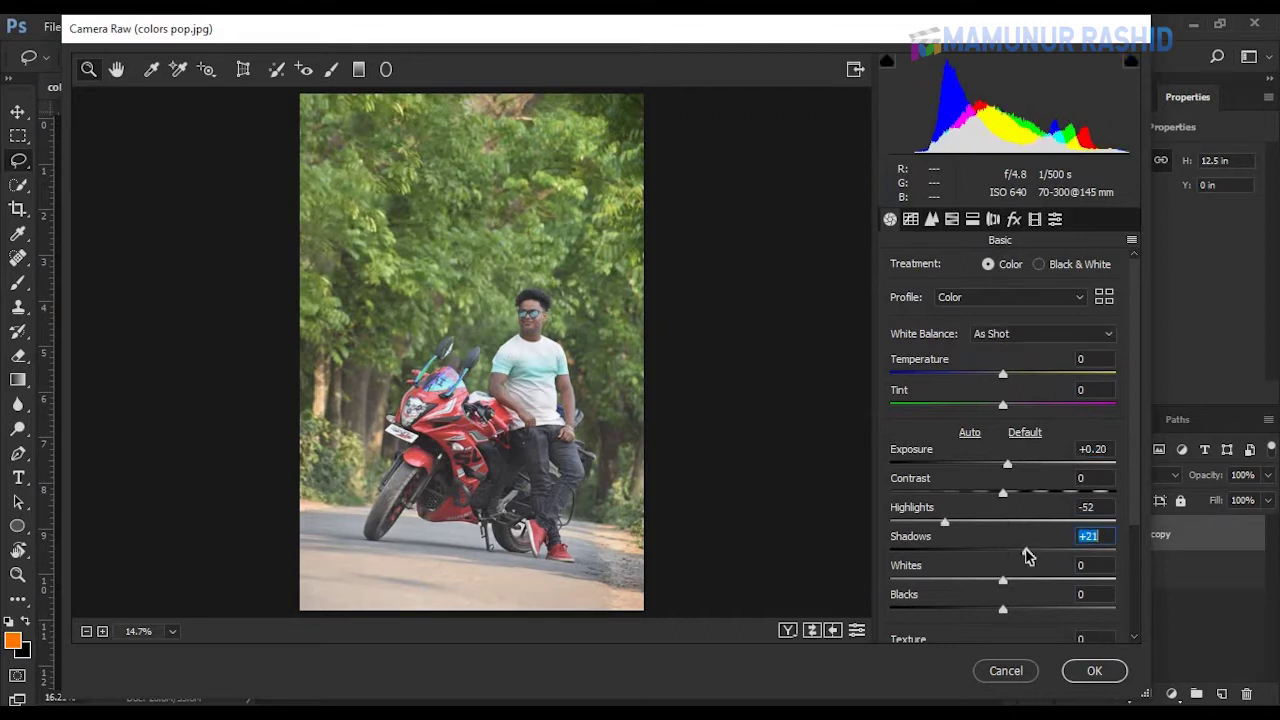
# - Set Blacks -32, Whites +14 and Vibrance +12 in the Basic panel
pyautogui.scroll(-3, 1133, 500)
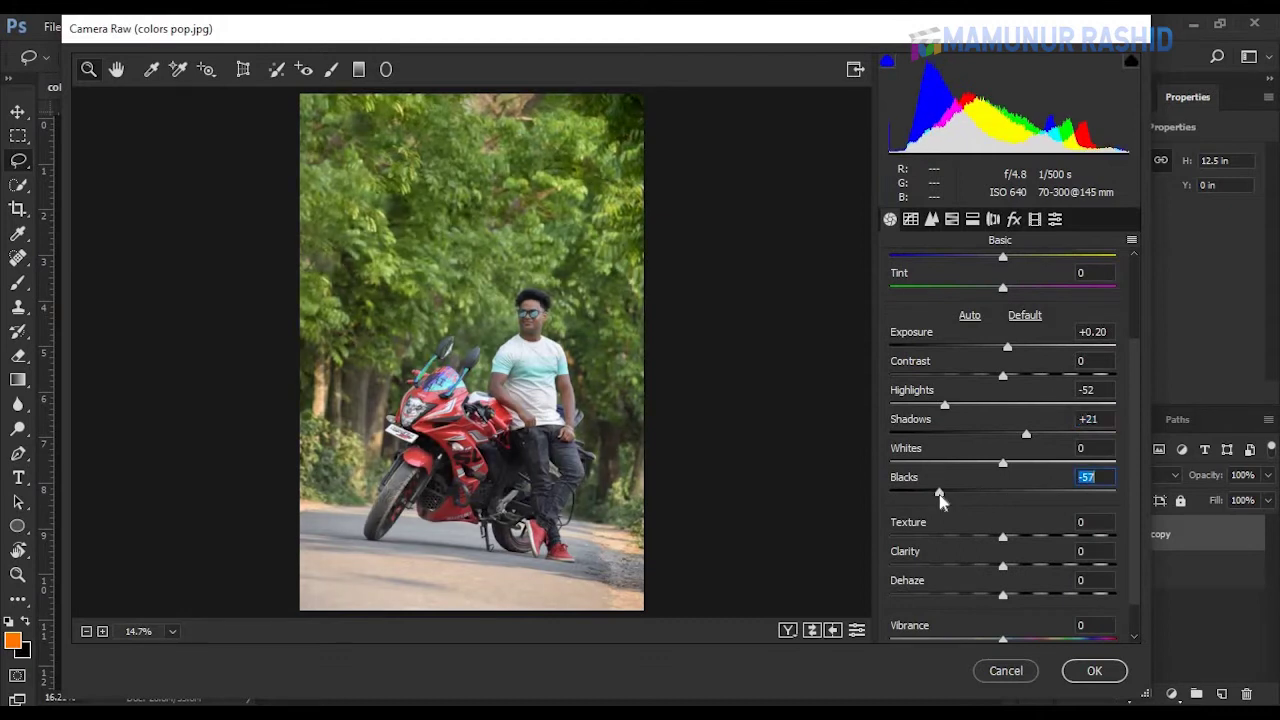
pyautogui.click(966, 491)
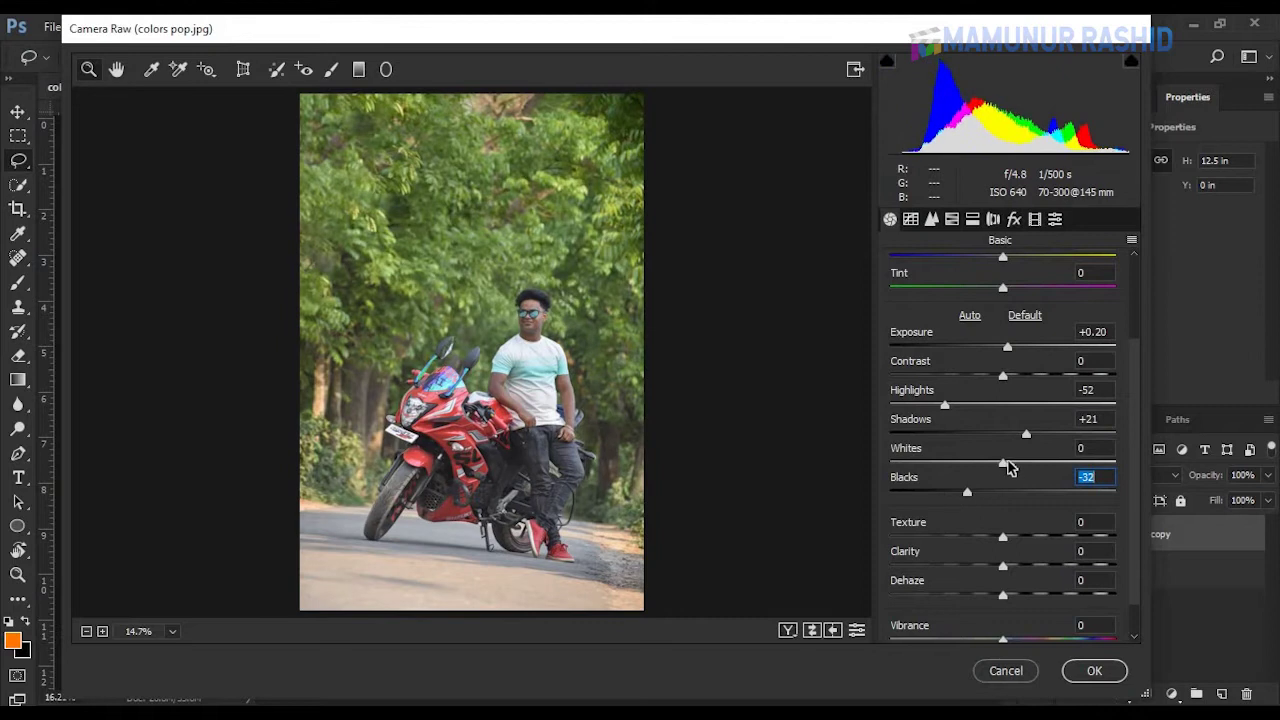
pyautogui.moveTo(1004, 463); pyautogui.dragTo(1020, 465)
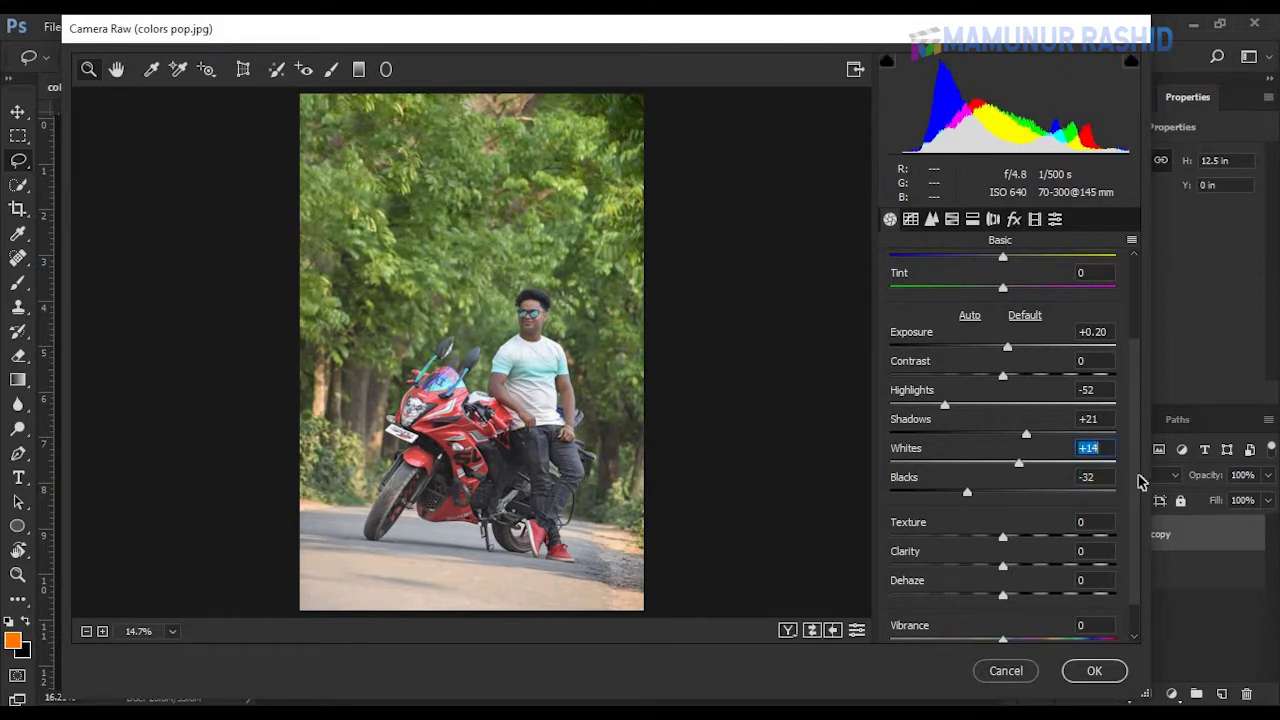
pyautogui.scroll(-1, 1130, 530)
pyautogui.moveTo(1005, 599); pyautogui.dragTo(1016, 600)
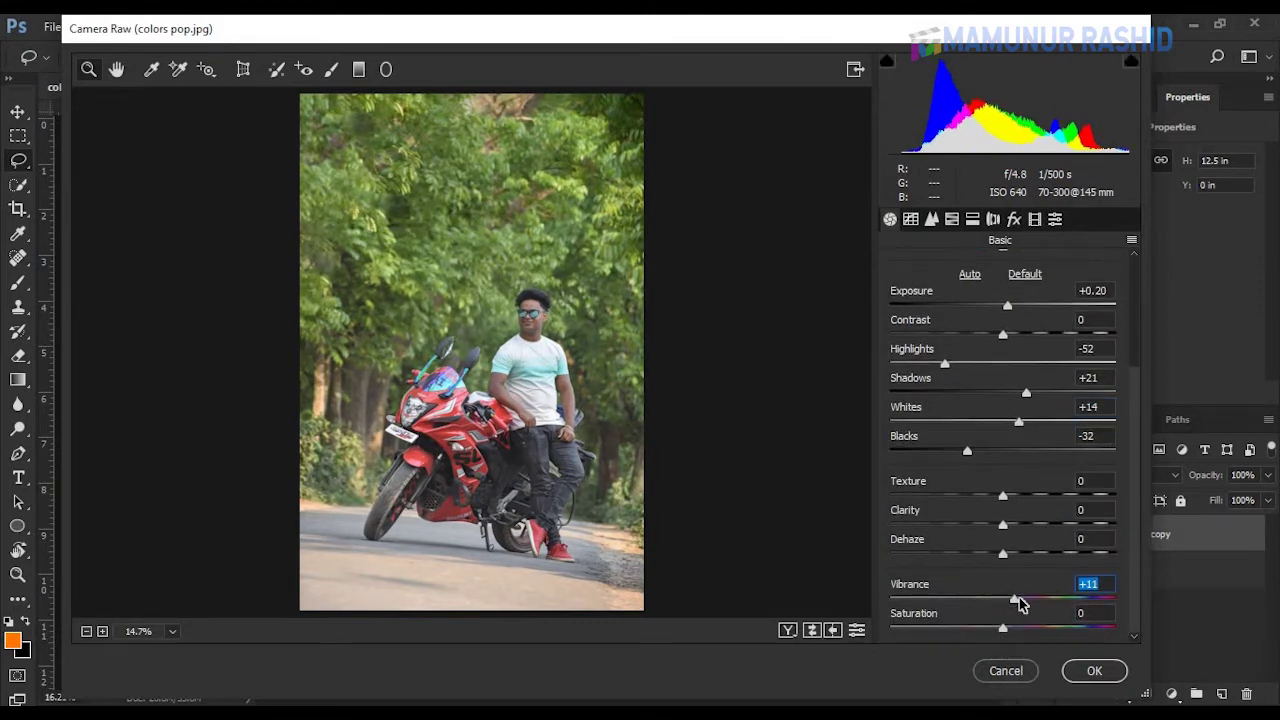
# - In HSL Saturation, set Reds +34, Oranges +36 and Yellows +39
pyautogui.click(951, 221)
pyautogui.click(966, 269)
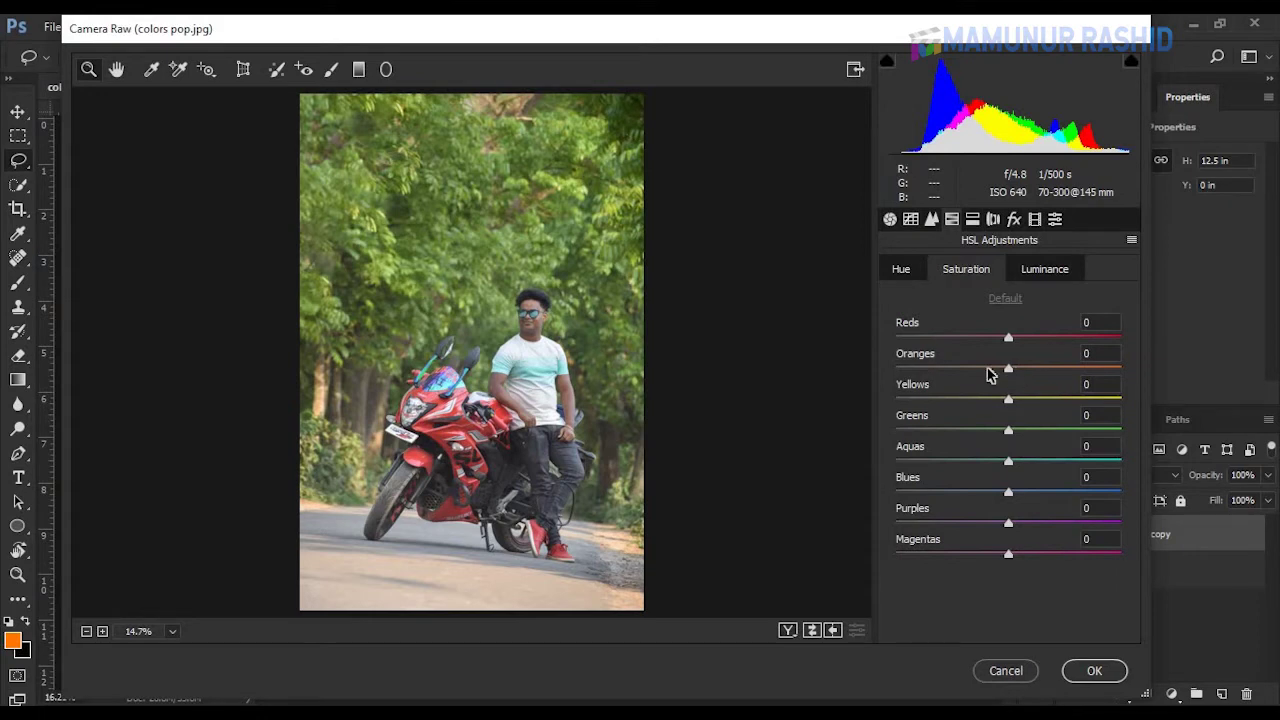
pyautogui.click(1050, 370)
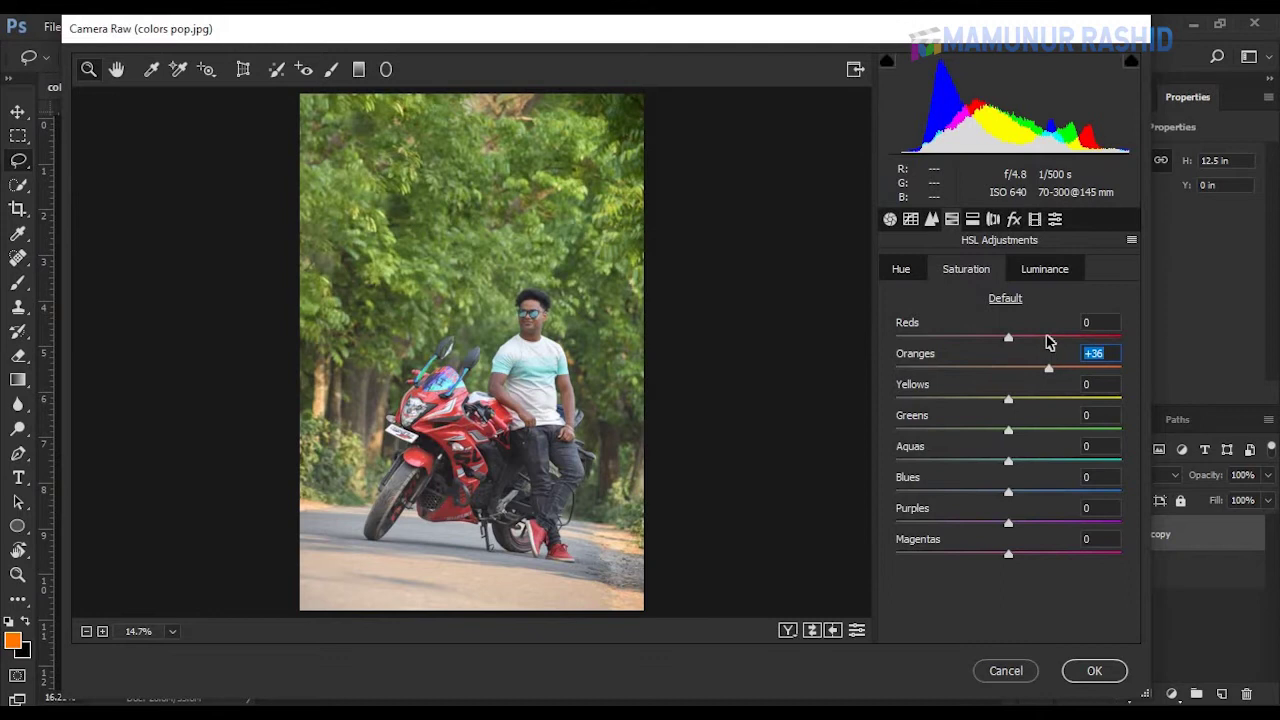
pyautogui.click(1046, 338)
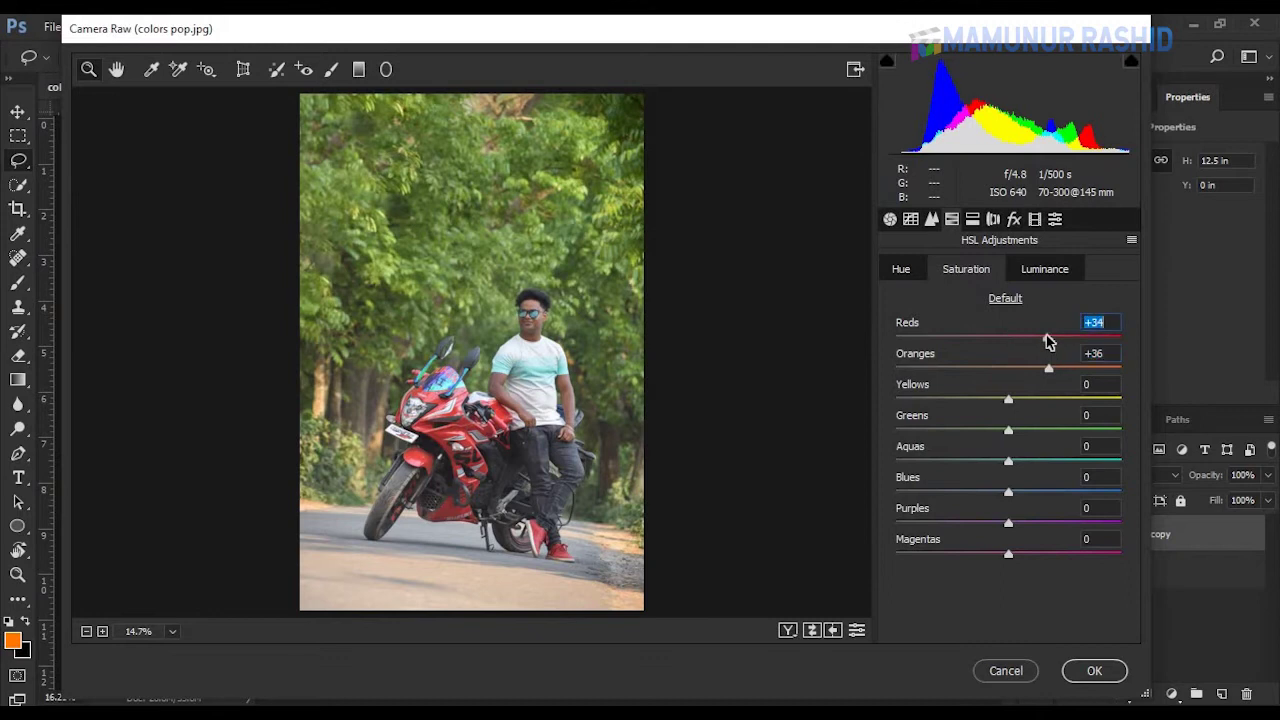
pyautogui.click(1052, 400)
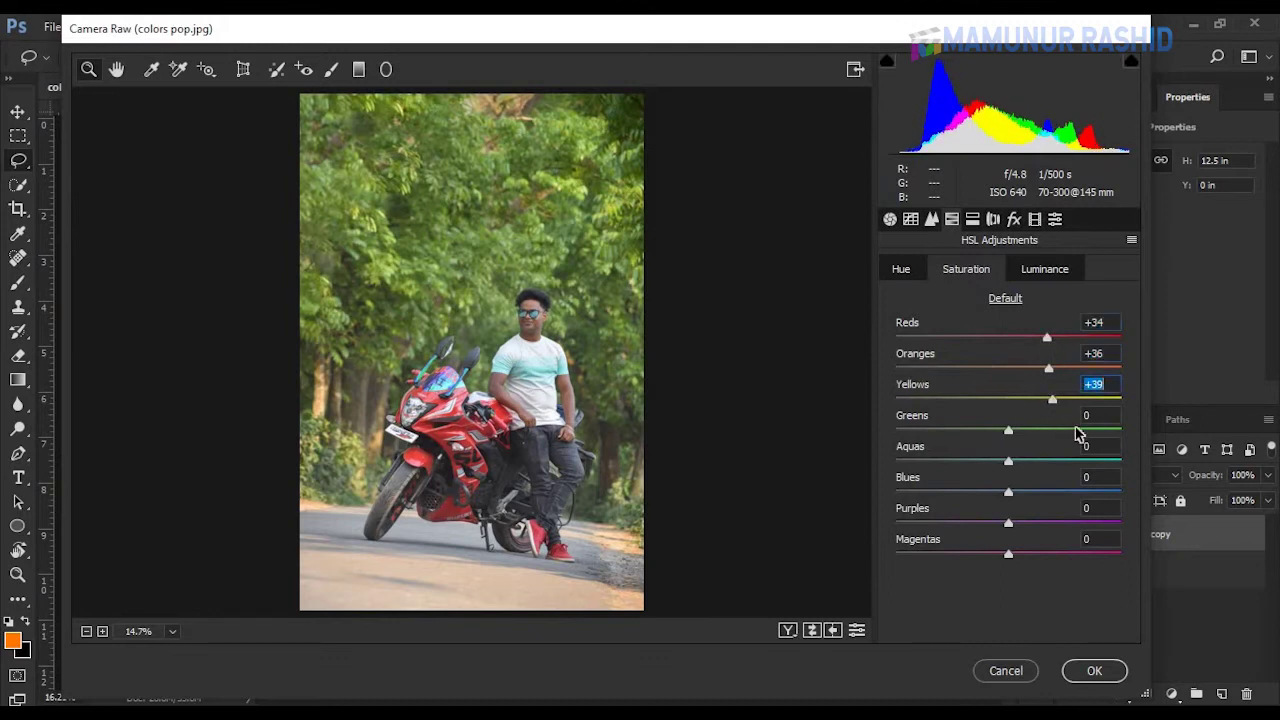
# - Set saturation Greens +53, Aquas +54, Blues +47, Purples +28 and Magentas +22
pyautogui.click(1077, 431)
pyautogui.write('0')
pyautogui.click(1067, 431)
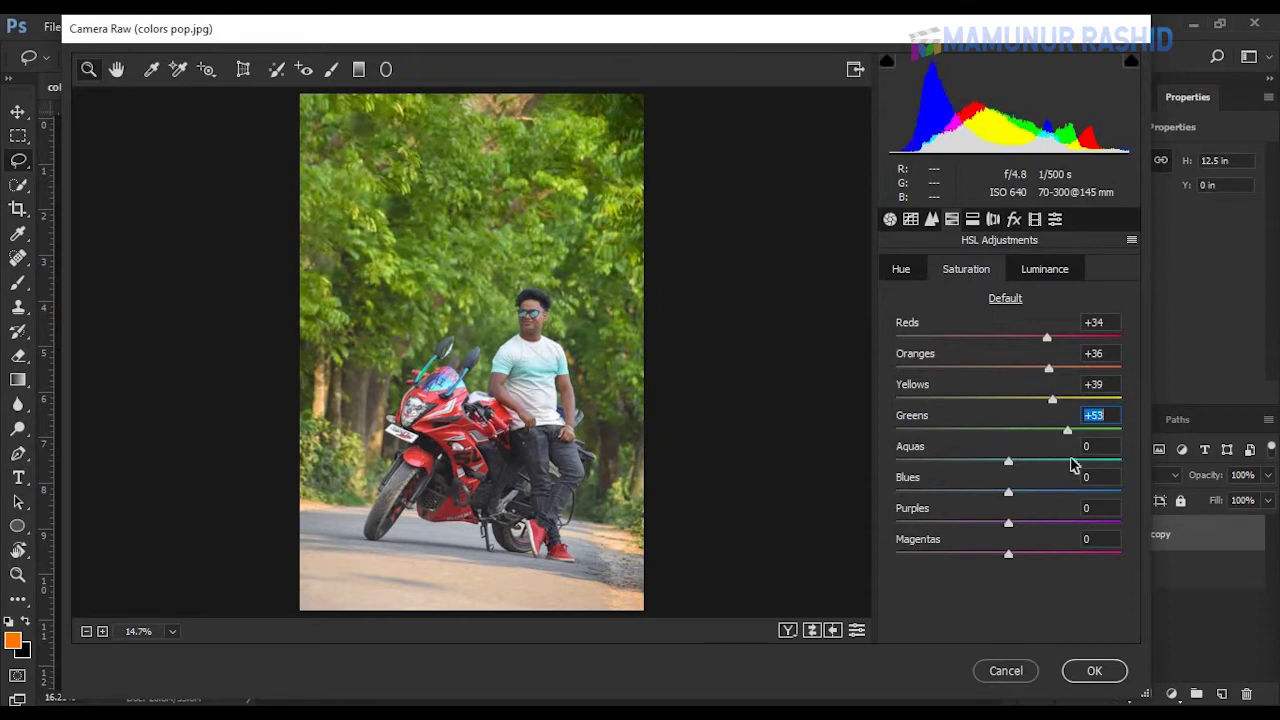
pyautogui.click(1069, 461)
pyautogui.click(1061, 492)
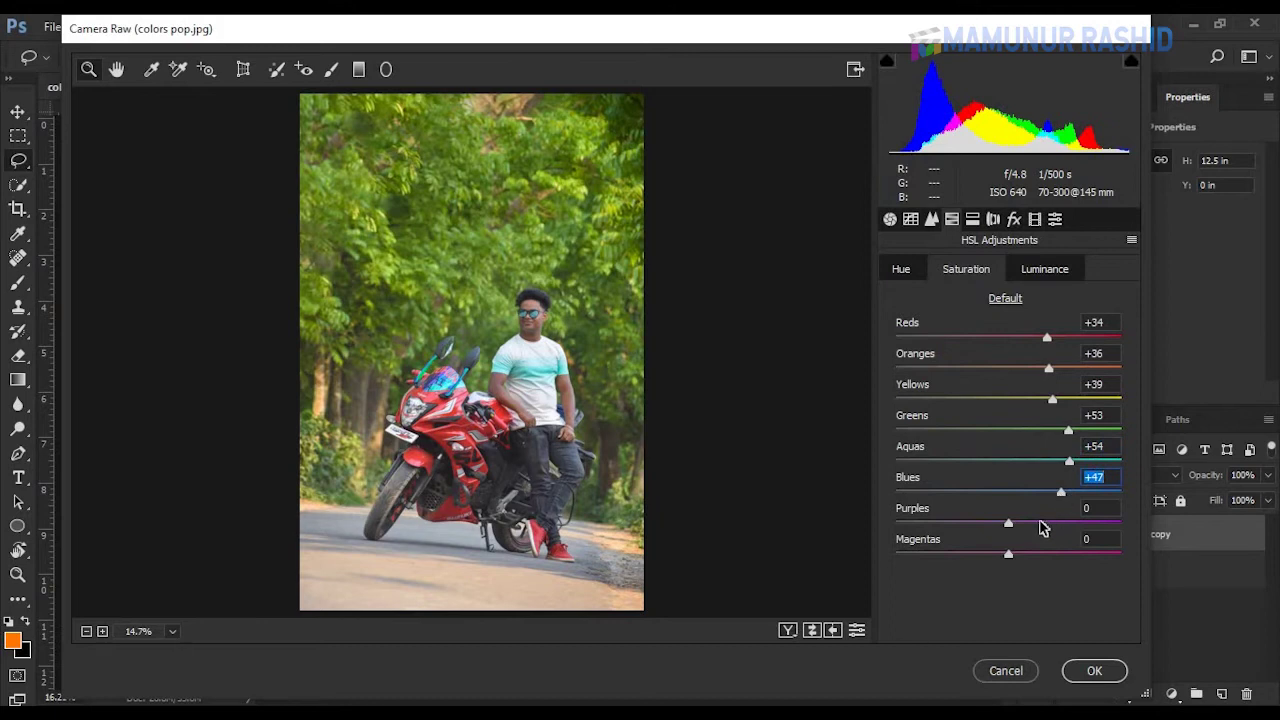
pyautogui.click(1040, 523)
pyautogui.click(1033, 554)
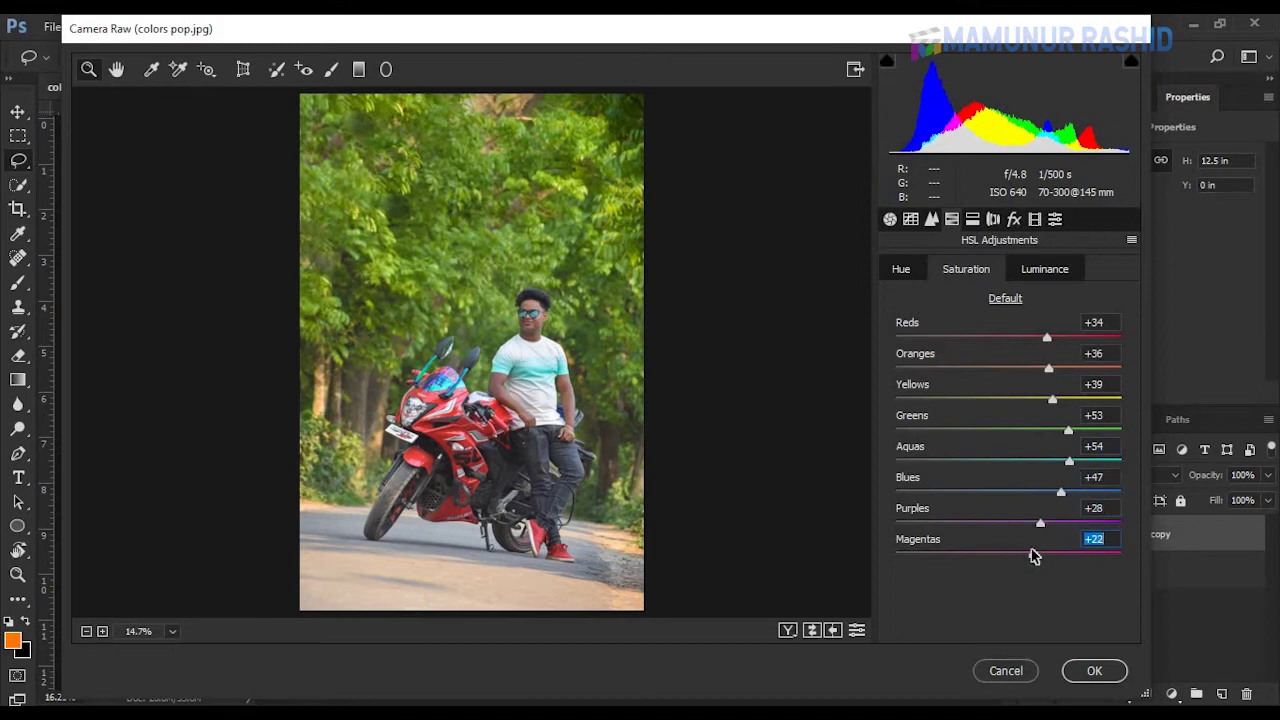
pyautogui.click(900, 276)
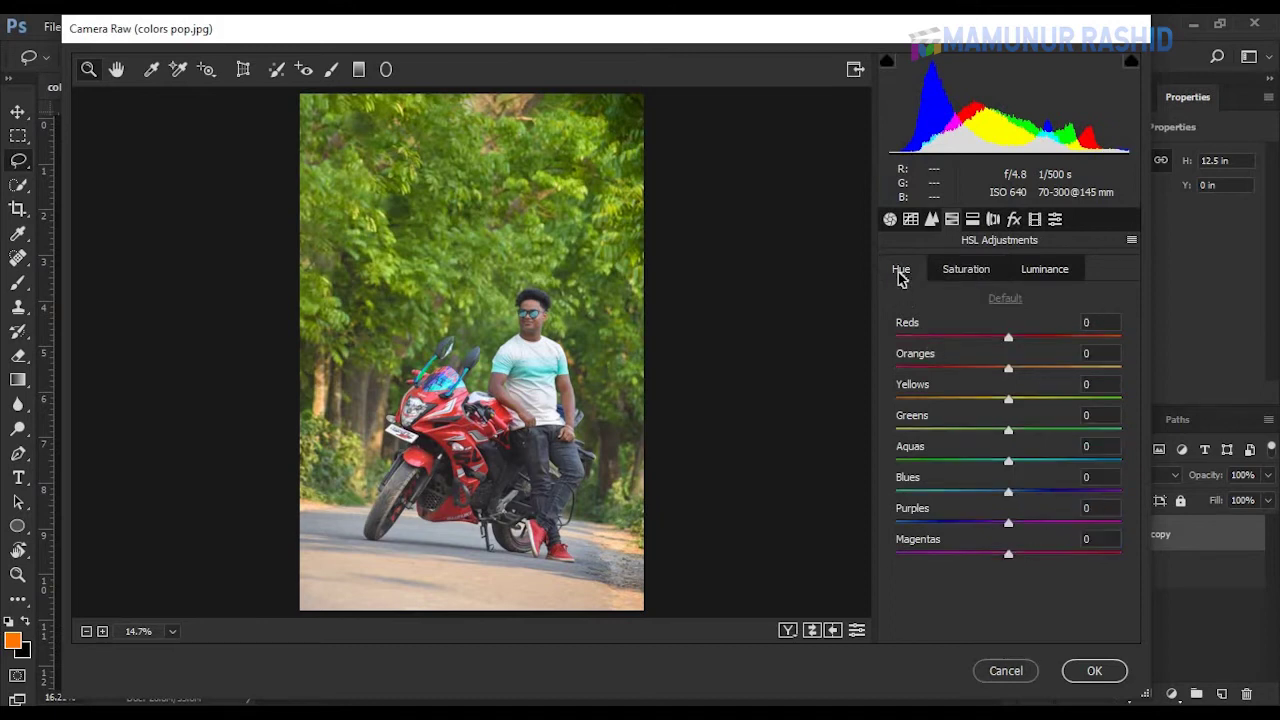
# - Shift the Greens hue to +49 and the Yellows hue to +42
pyautogui.click(908, 430)
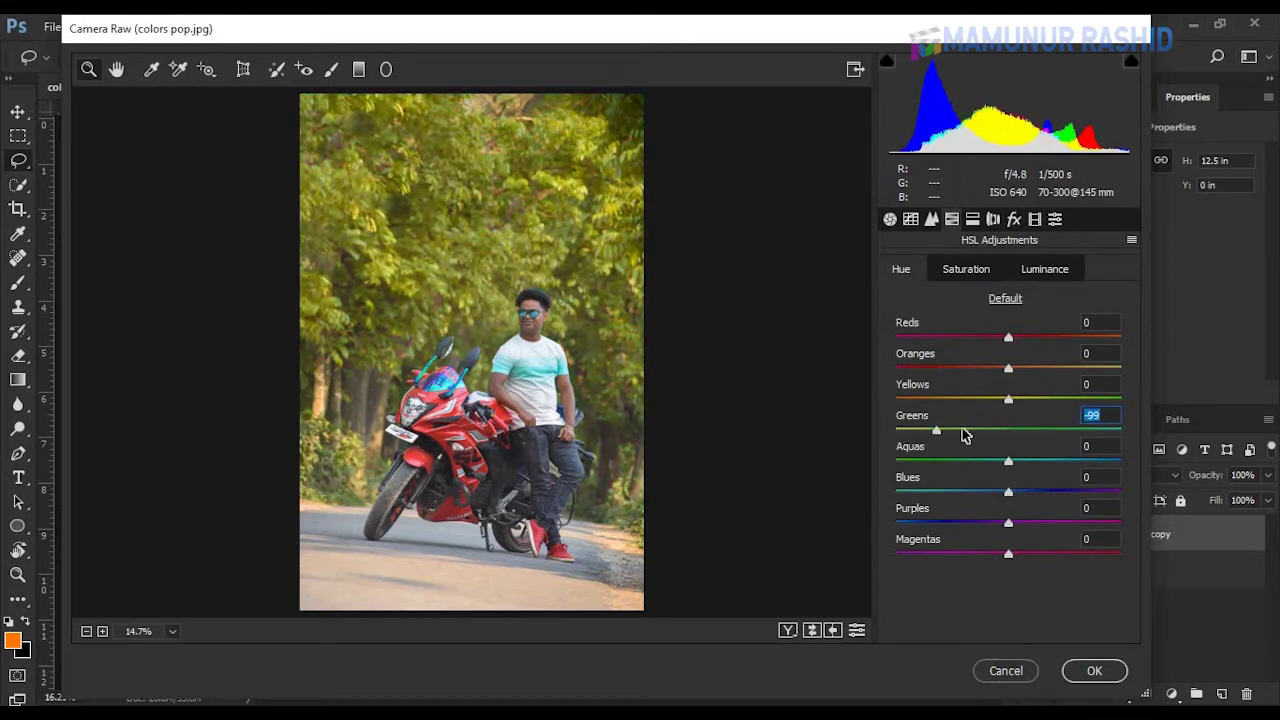
pyautogui.moveTo(964, 432); pyautogui.dragTo(1065, 433)
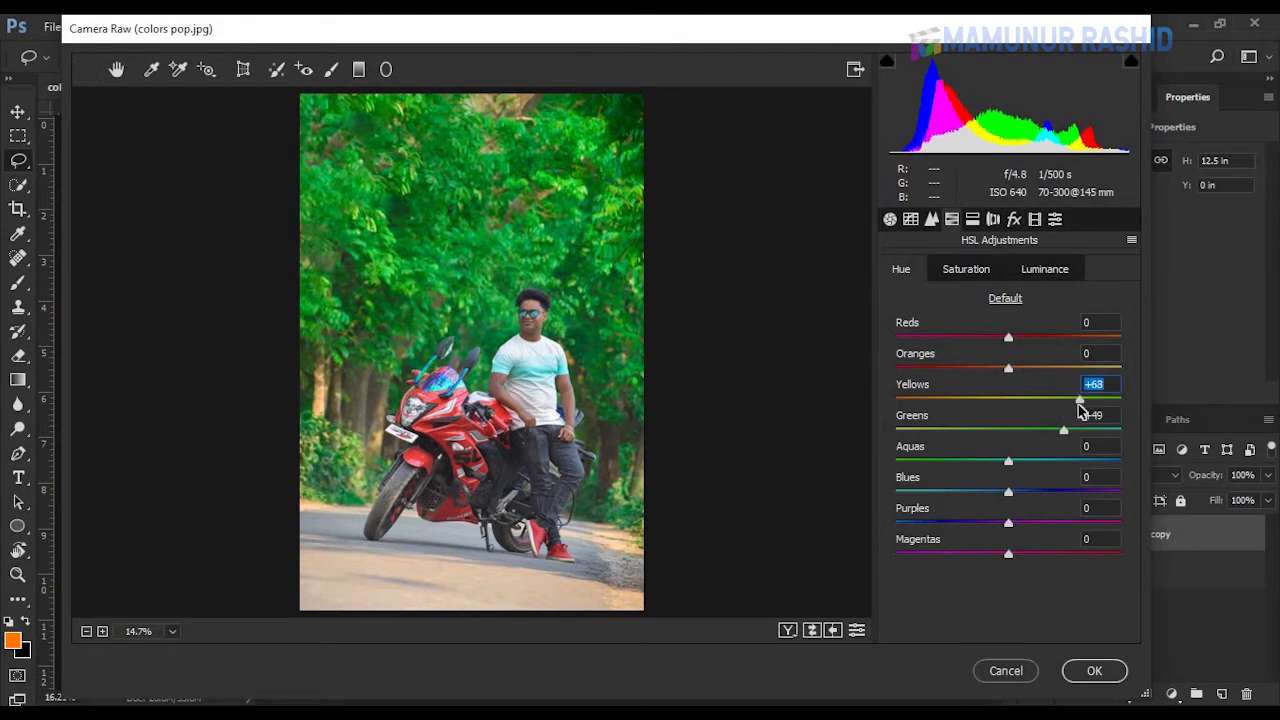
pyautogui.moveTo(1008, 399); pyautogui.dragTo(898, 410)
pyautogui.click(1055, 399)
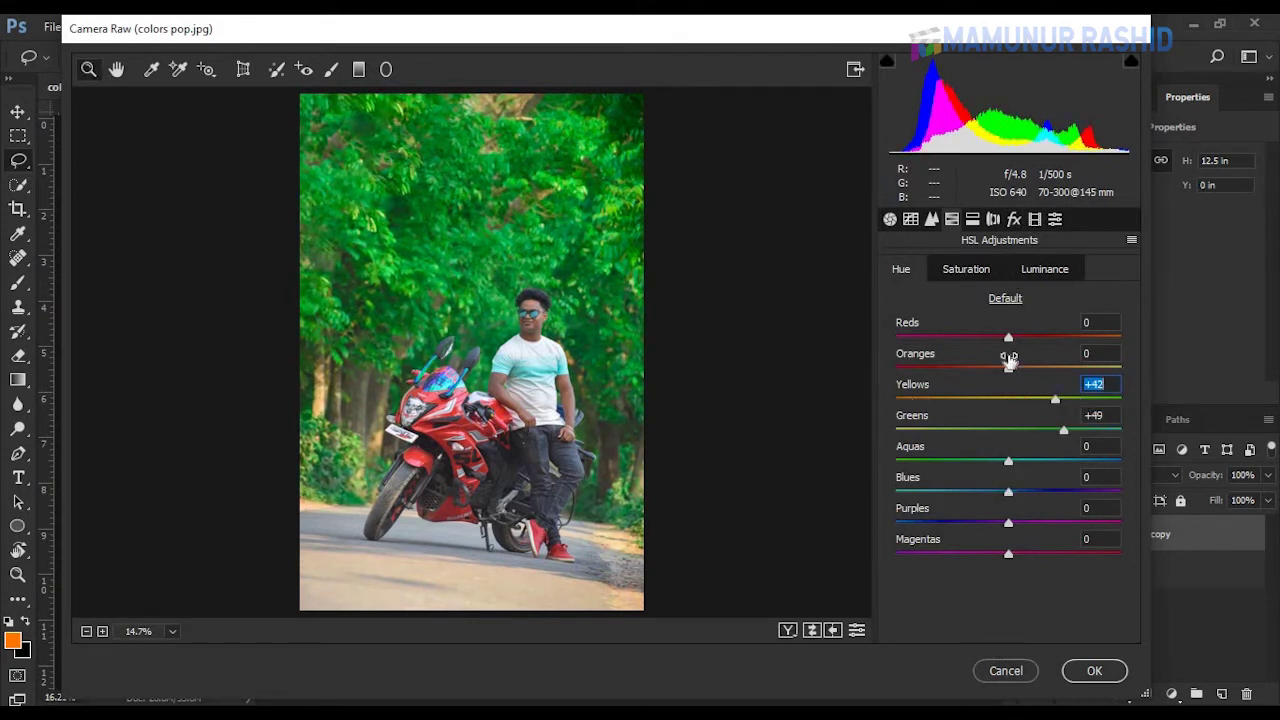
# - Raise Reds saturation to +53 and apply the Camera Raw filter
pyautogui.click(966, 270)
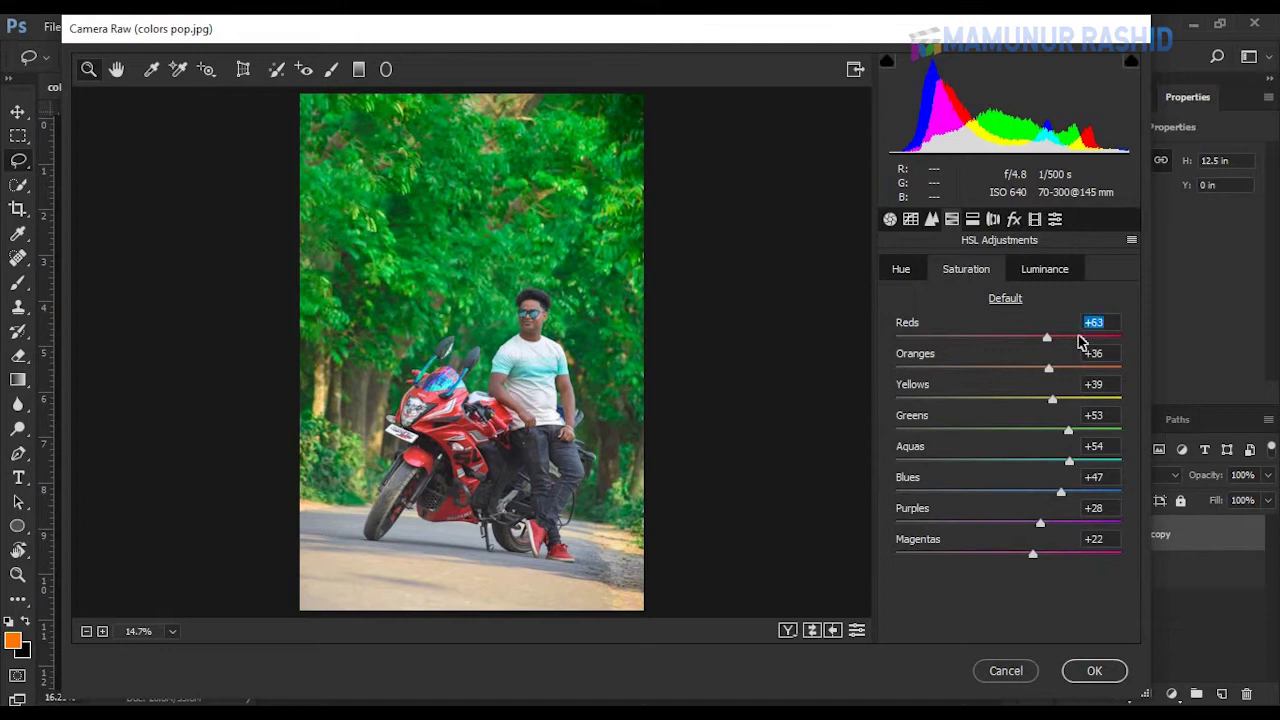
pyautogui.moveTo(1080, 342); pyautogui.dragTo(1072, 342)
pyautogui.click(891, 220)
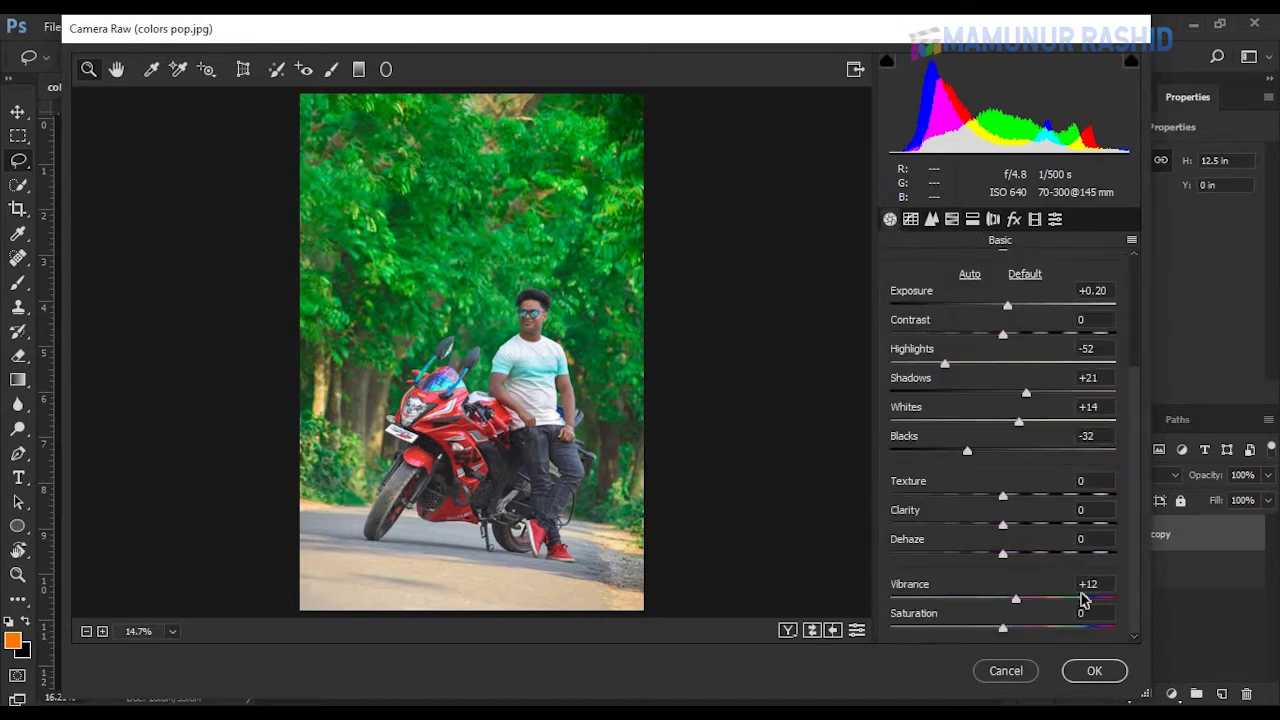
pyautogui.click(1090, 671)
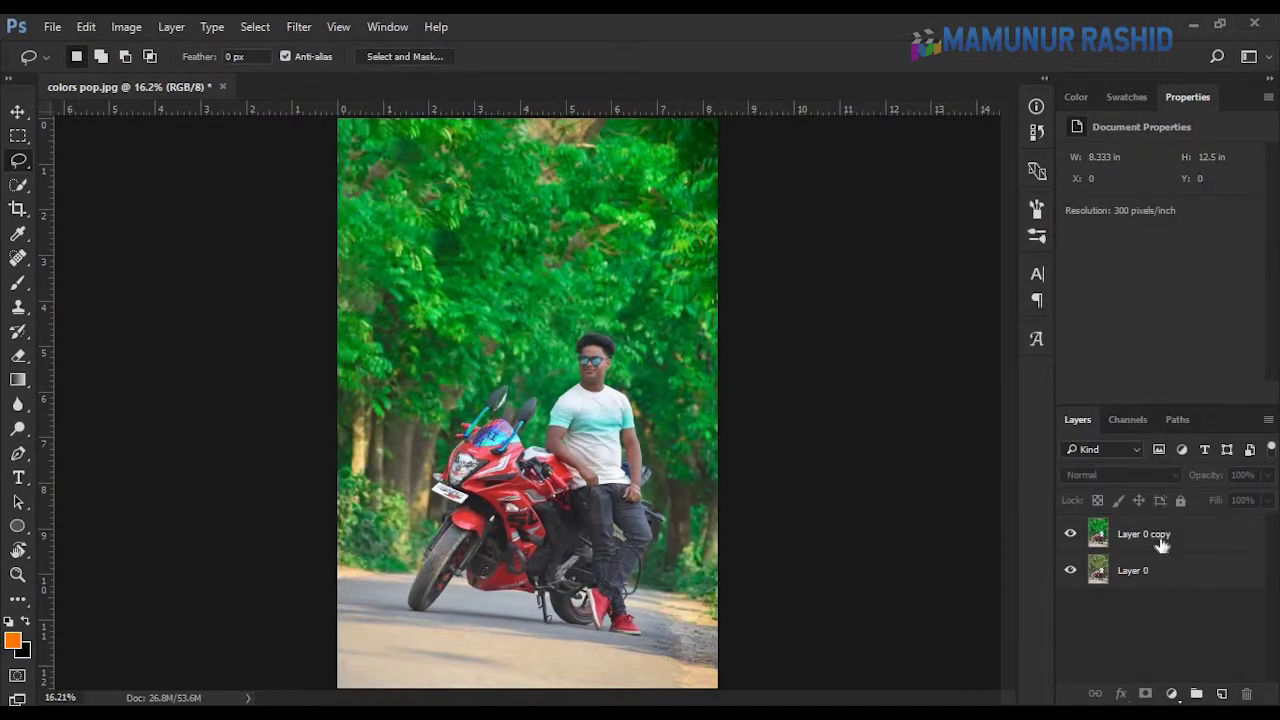
# - Select Layer 0 copy, zoom in on the face, and enlarge the Spot Healing Brush
pyautogui.click(1161, 541)
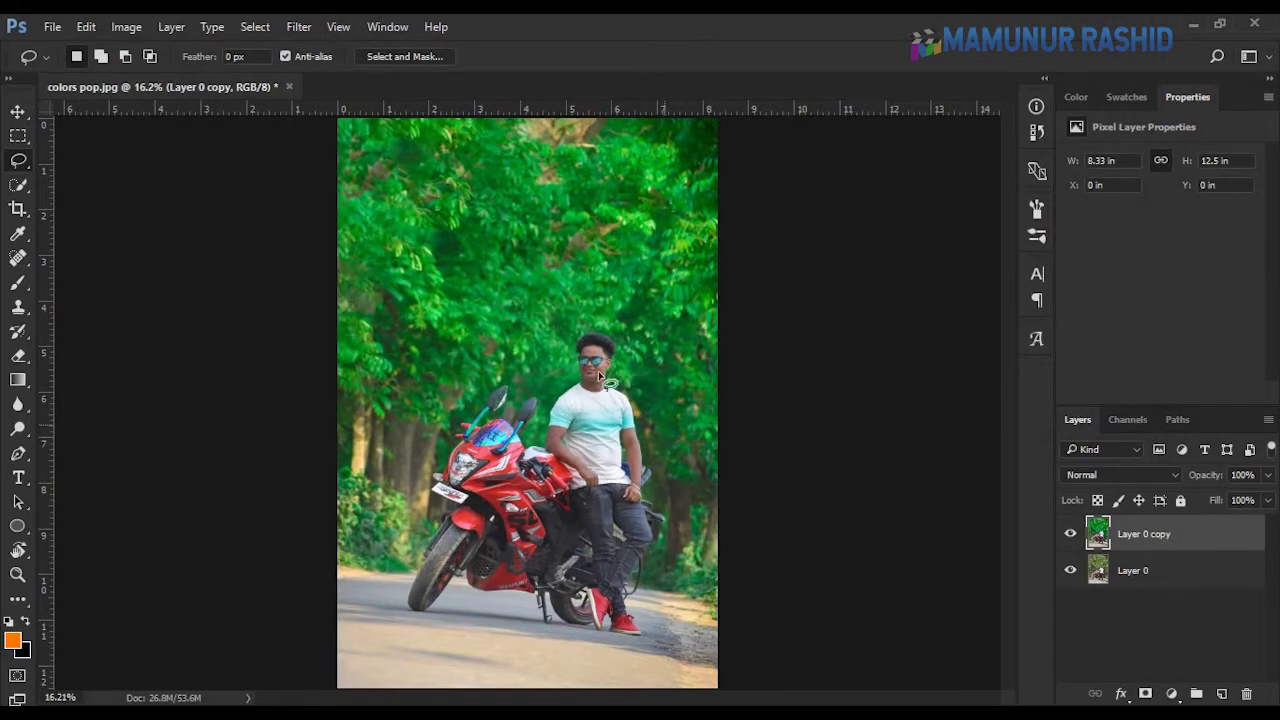
pyautogui.hotkey('ctrl', '+')
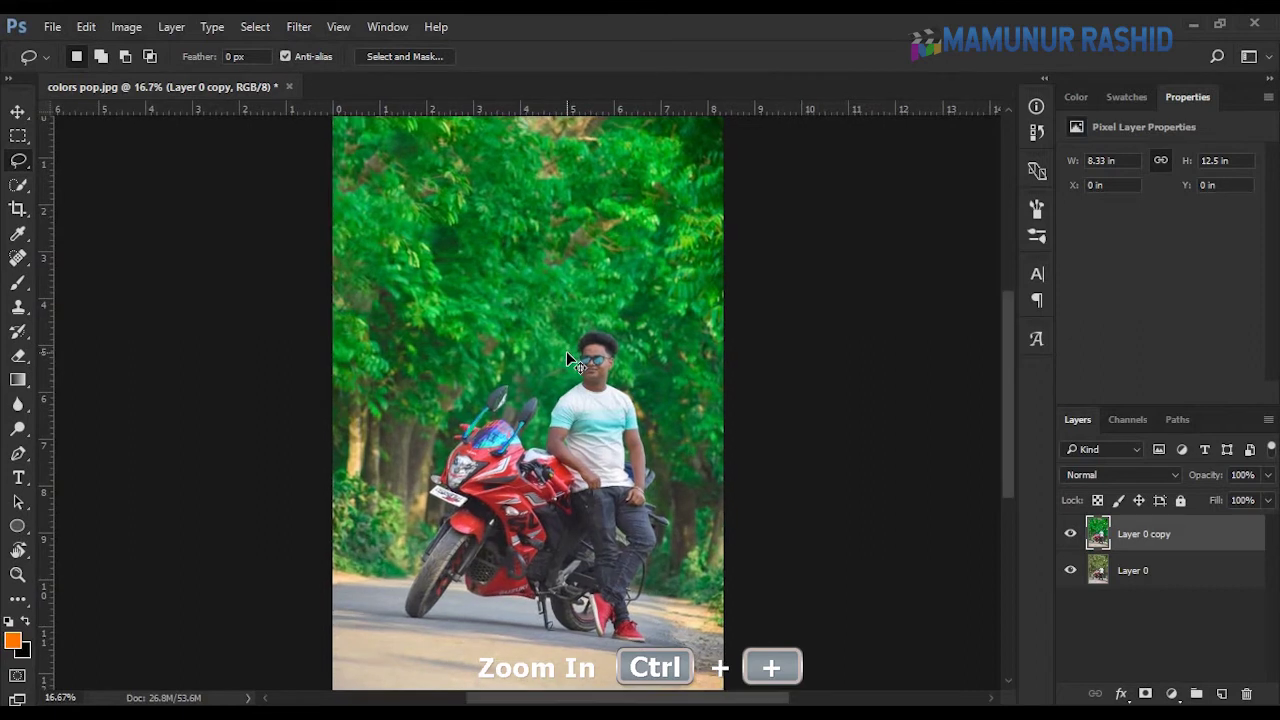
pyautogui.hotkey('ctrl', '+')
pyautogui.hotkey('ctrl', '+')
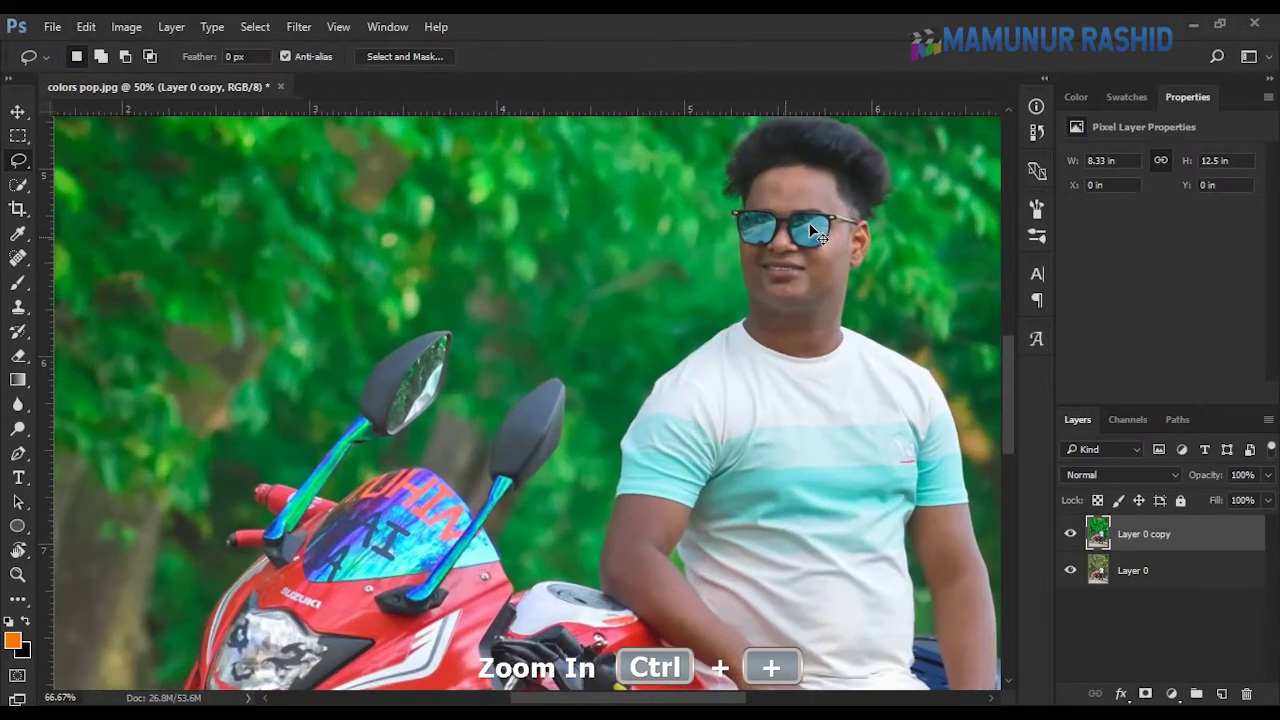
pyautogui.hotkey('ctrl', '+')
pyautogui.hotkey('ctrl', '+')
pyautogui.press('j')
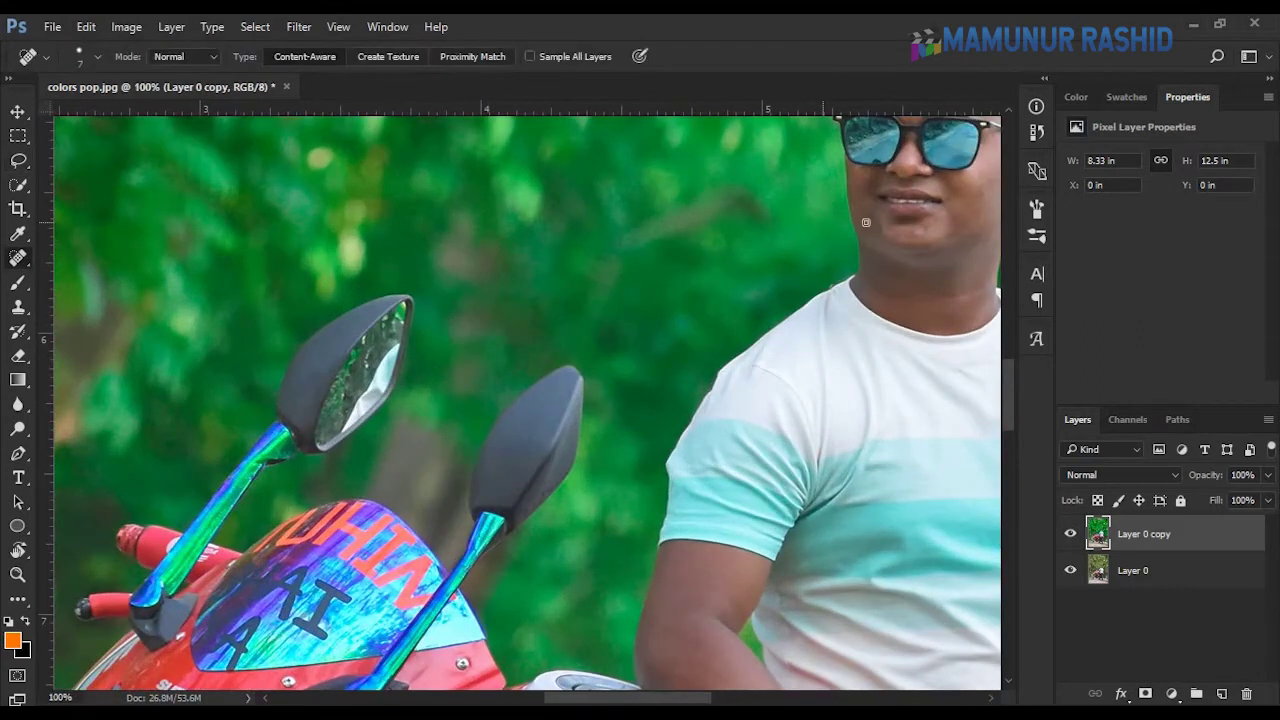
pyautogui.moveTo(892, 212); pyautogui.dragTo(623, 409)
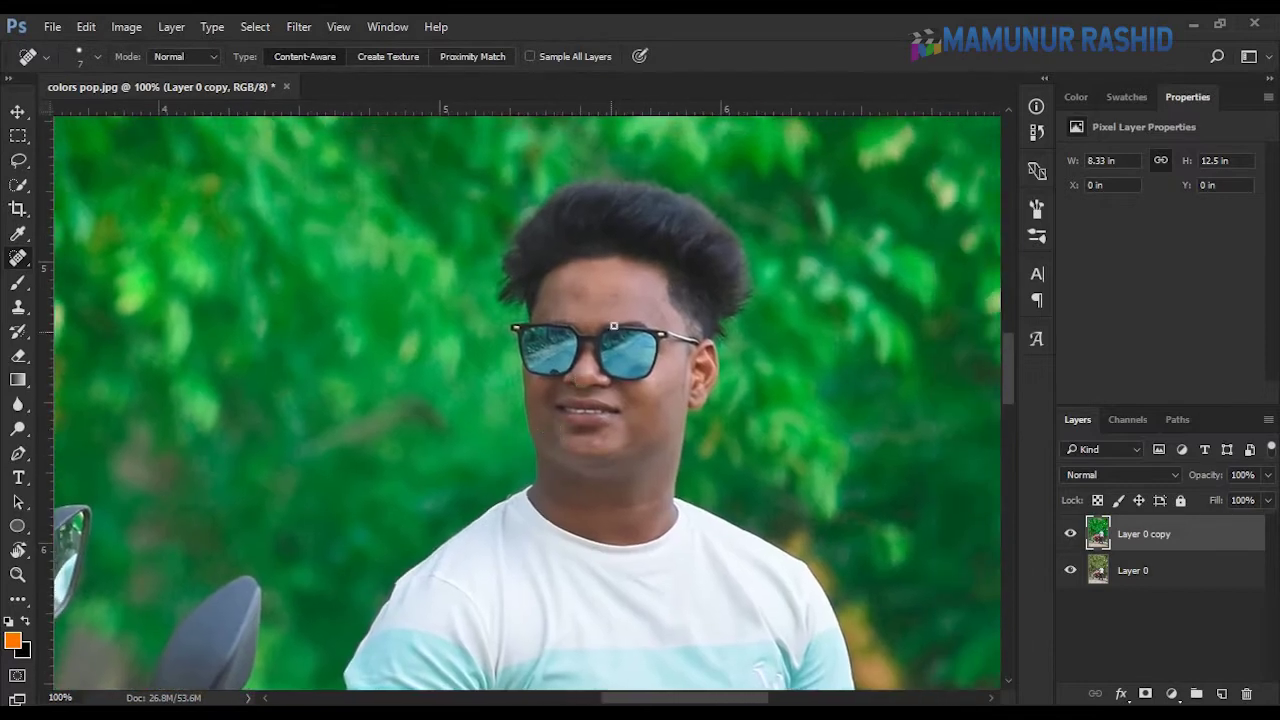
pyautogui.hotkey('ctrl', '+')
pyautogui.hotkey('ctrl', '+')
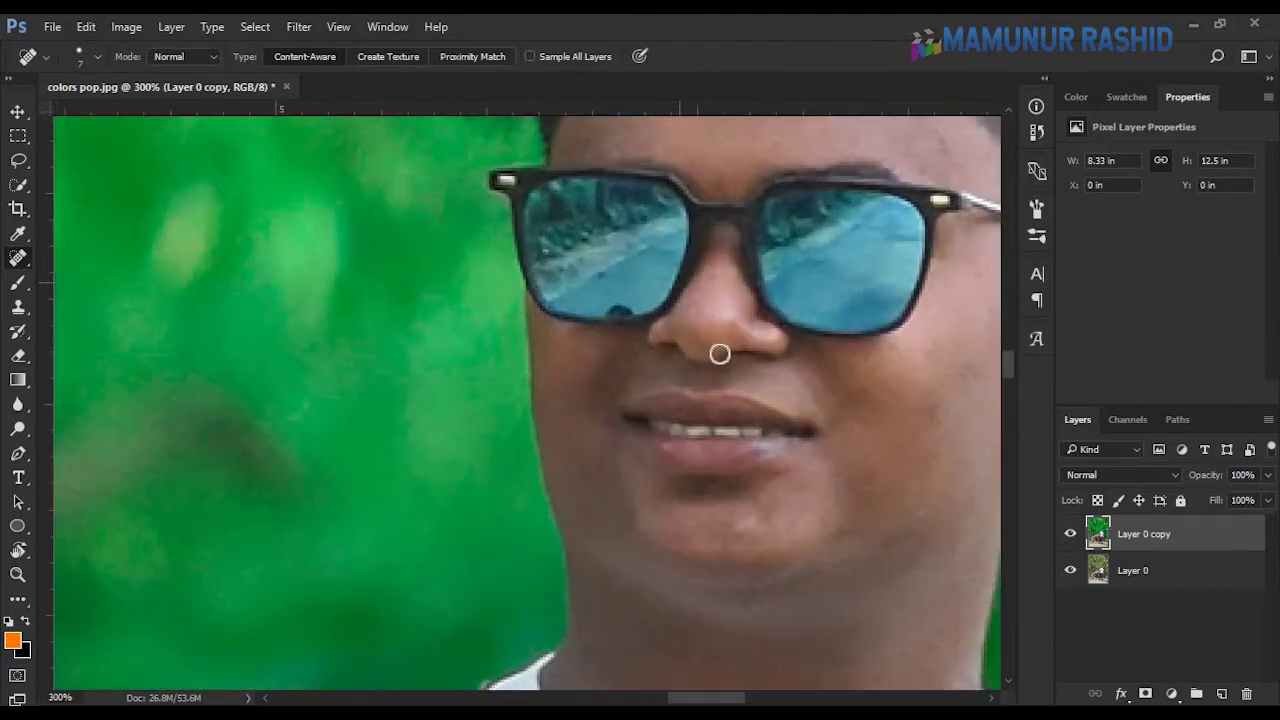
pyautogui.moveTo(643, 414)
pyautogui.mouseDown()
pyautogui.moveTo(540, 528)
pyautogui.moveTo(513, 585)
pyautogui.mouseUp()
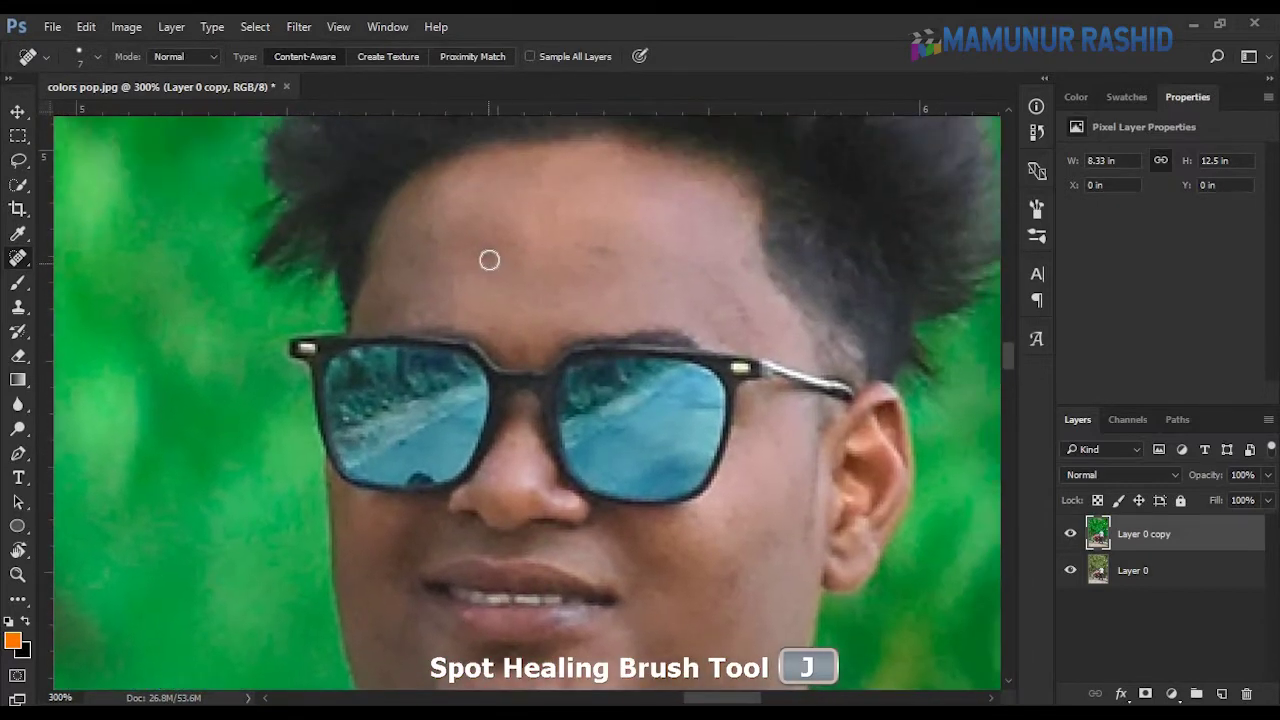
pyautogui.press(']')
pyautogui.press(']')
pyautogui.press(']')
# - Heal two forehead blemishes and one cheek blemish, then fit the photo in view
pyautogui.click(614, 245)
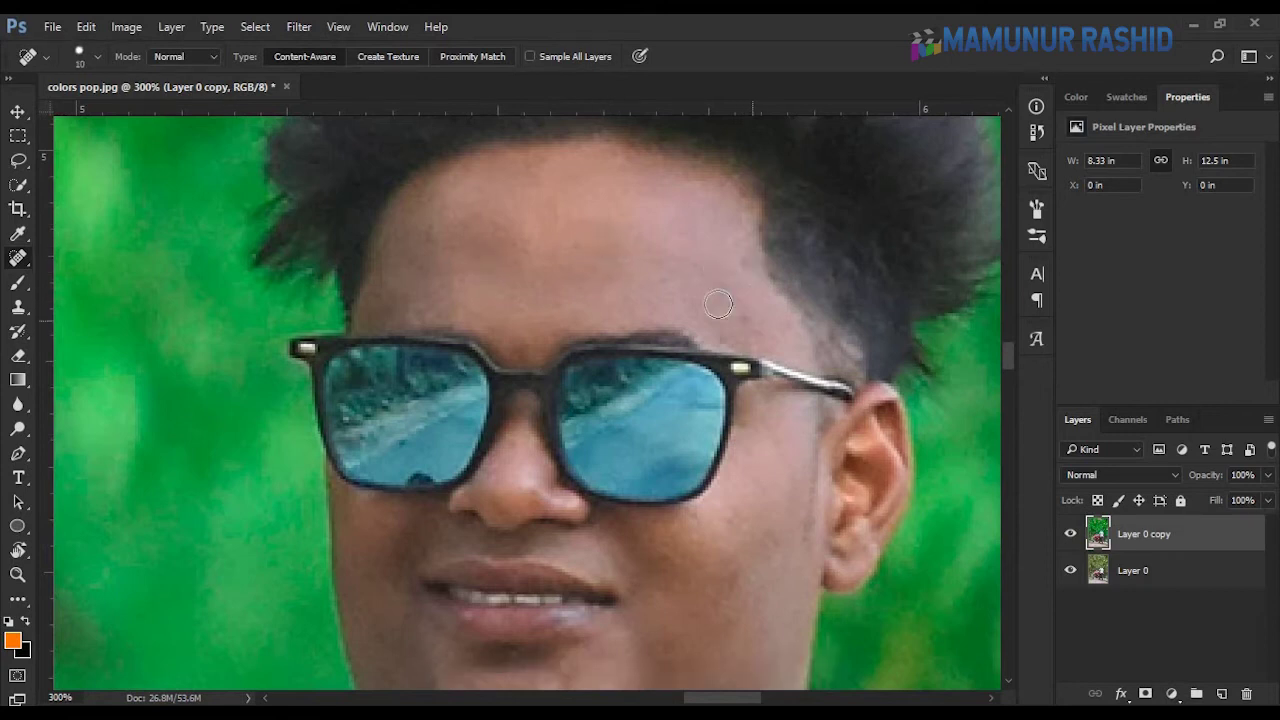
pyautogui.click(429, 230)
pyautogui.scroll(-5, 593, 483)
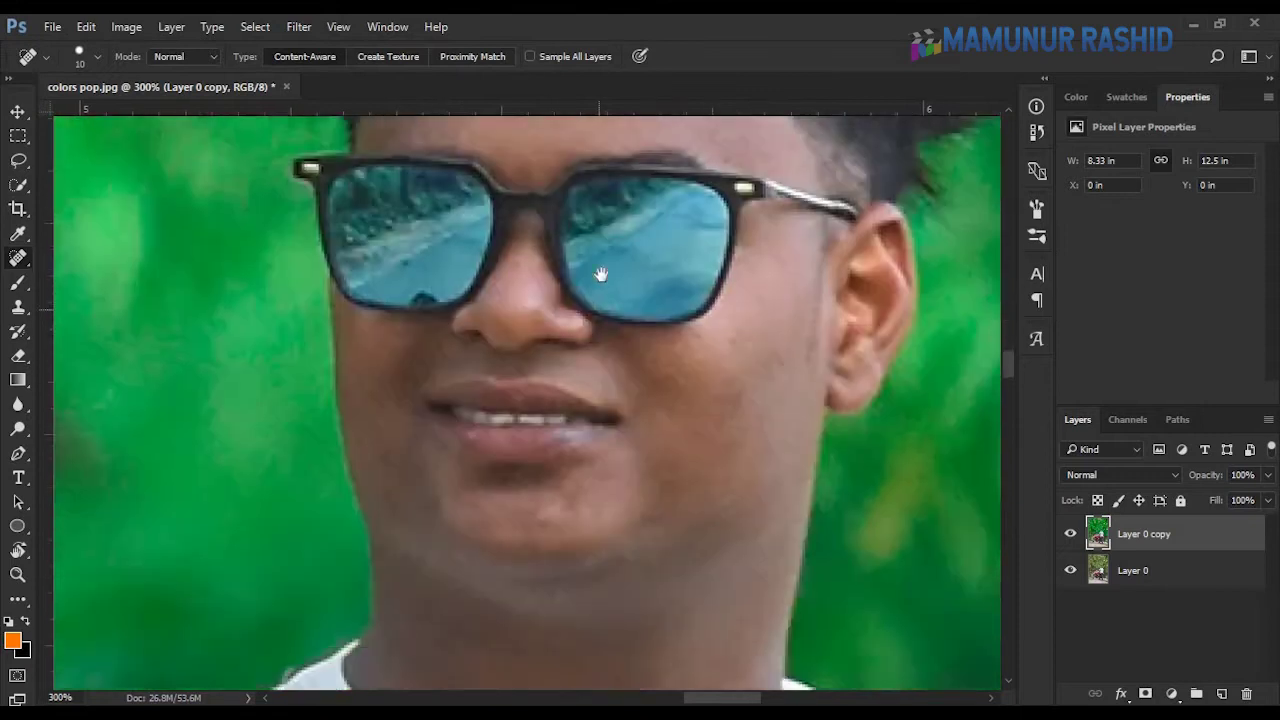
pyautogui.click(740, 357)
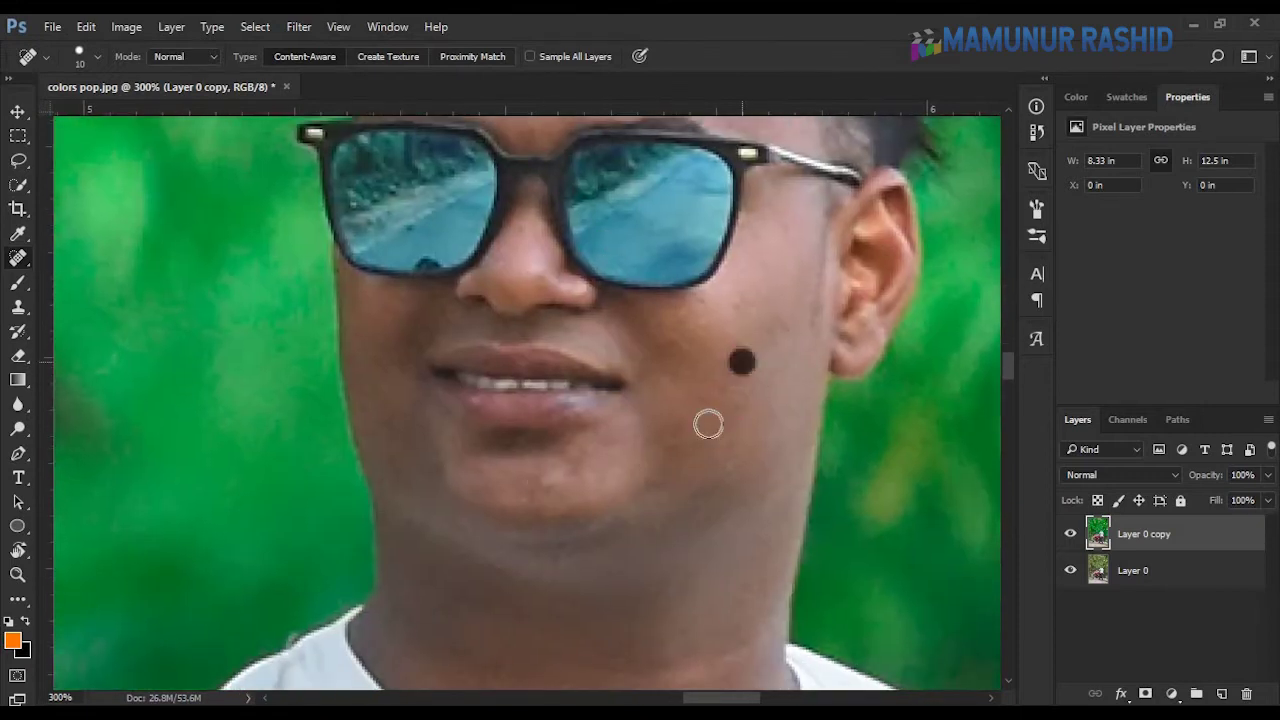
pyautogui.moveTo(710, 532); pyautogui.dragTo(800, 357)
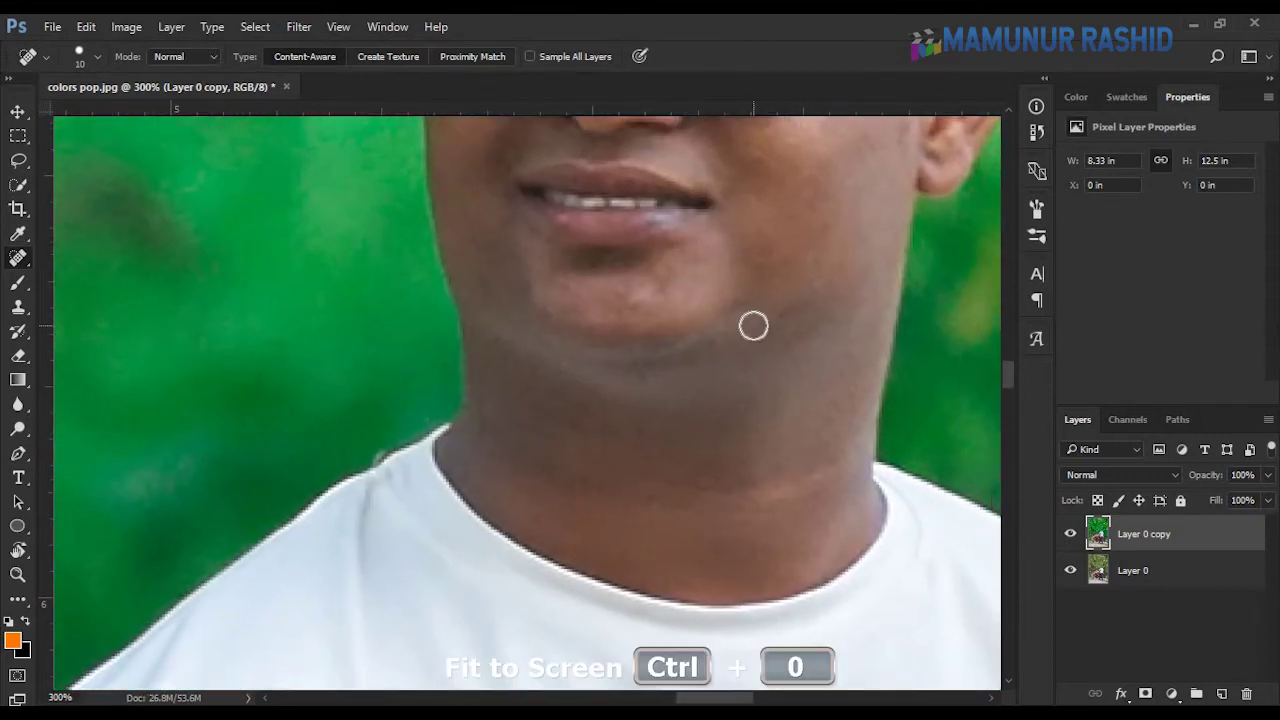
pyautogui.hotkey('ctrl', '0')
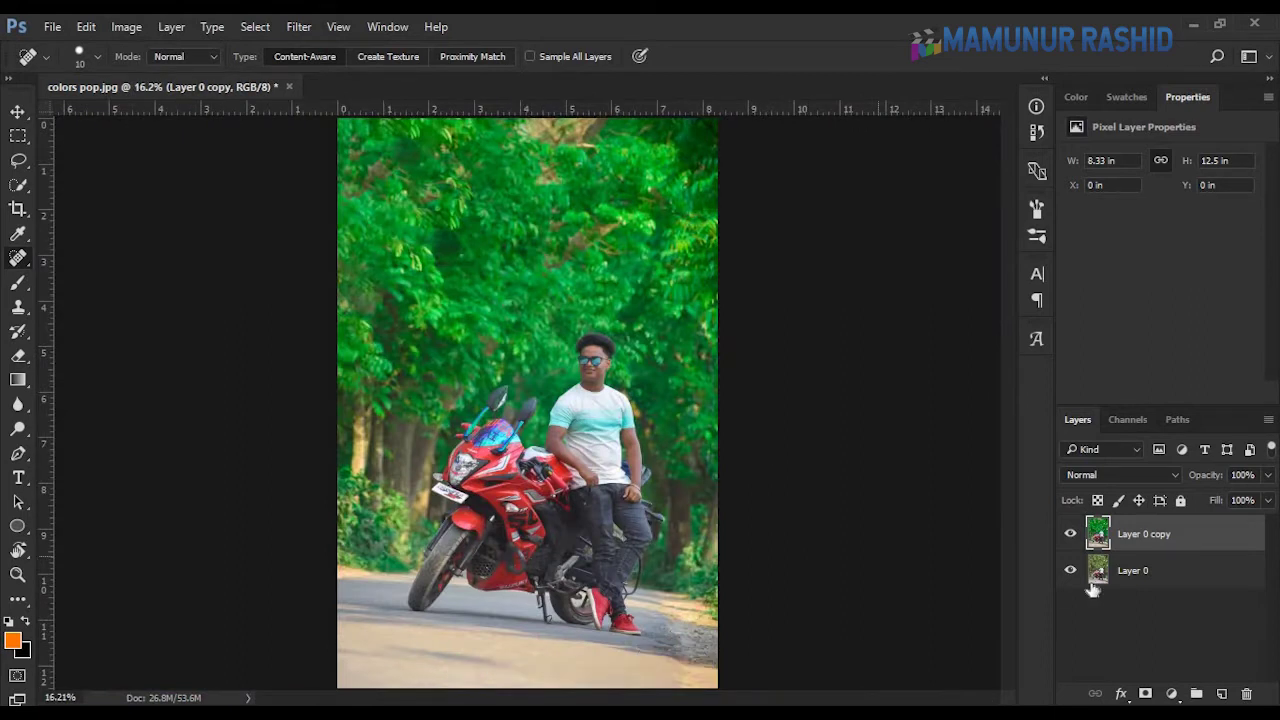
# - Add a Brightness/Contrast layer at Brightness 31, Contrast -12, and invert its mask to black
pyautogui.click(1172, 693)
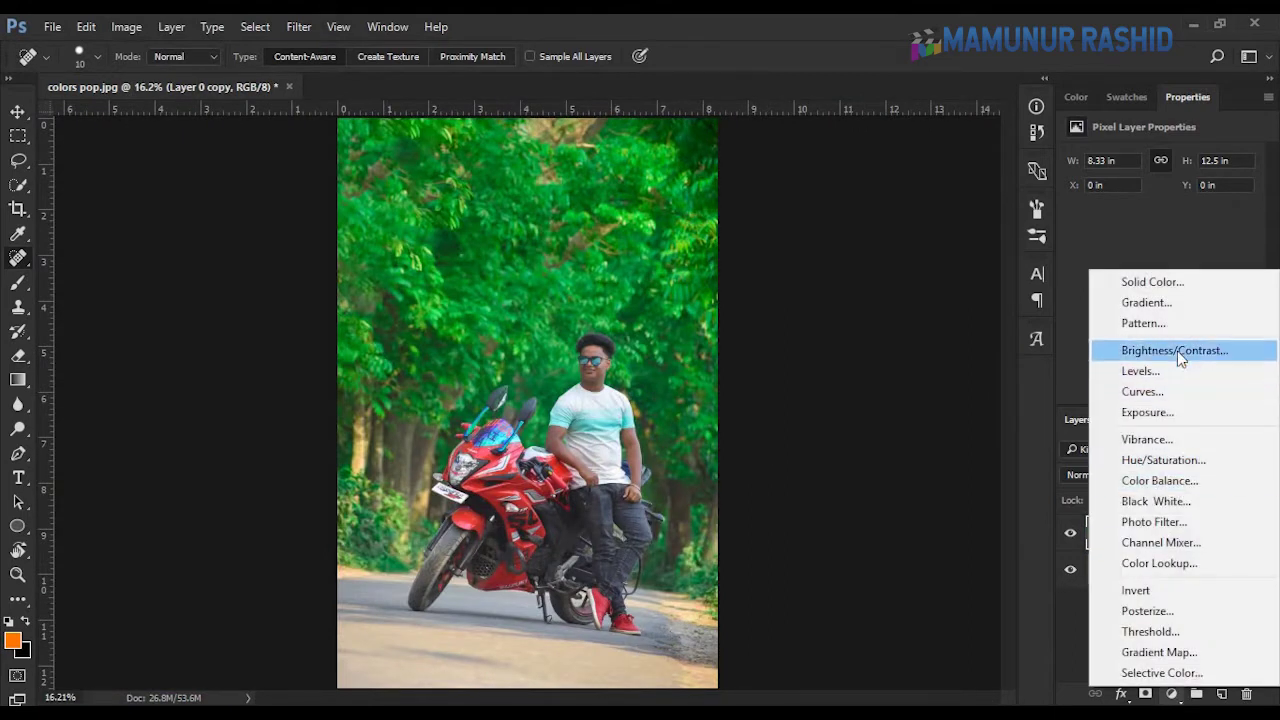
pyautogui.click(1179, 353)
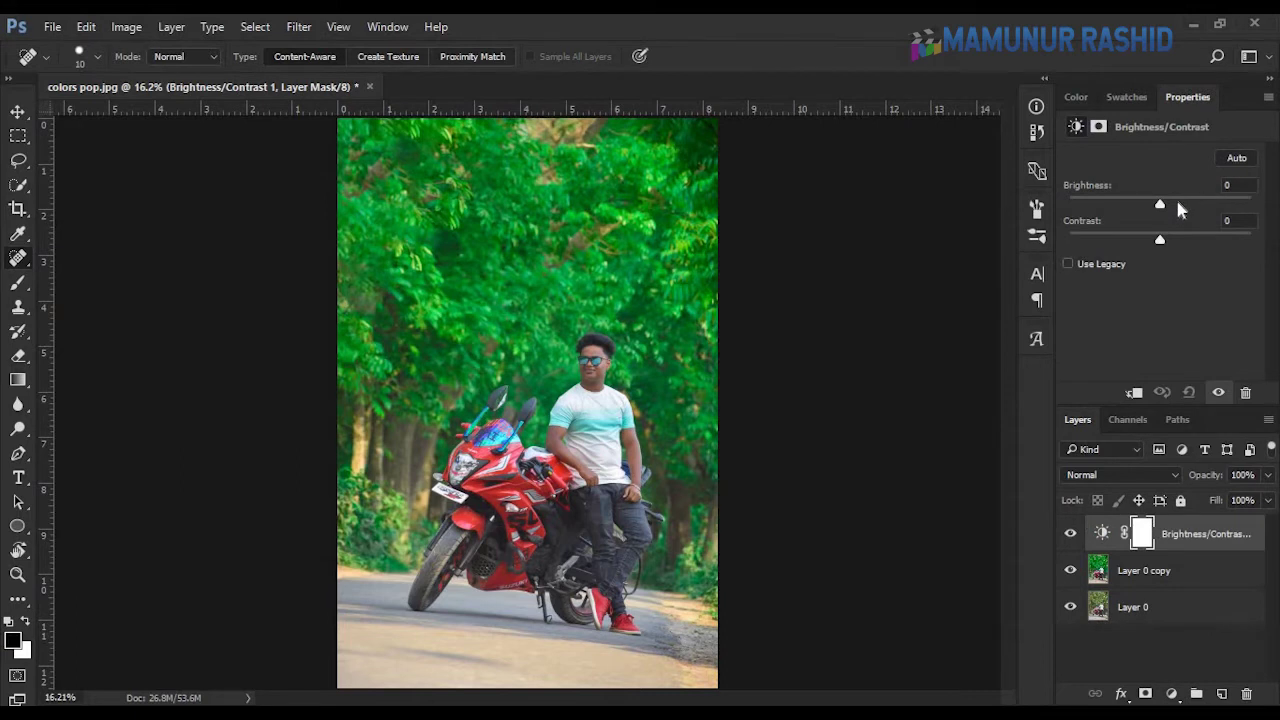
pyautogui.click(1177, 203)
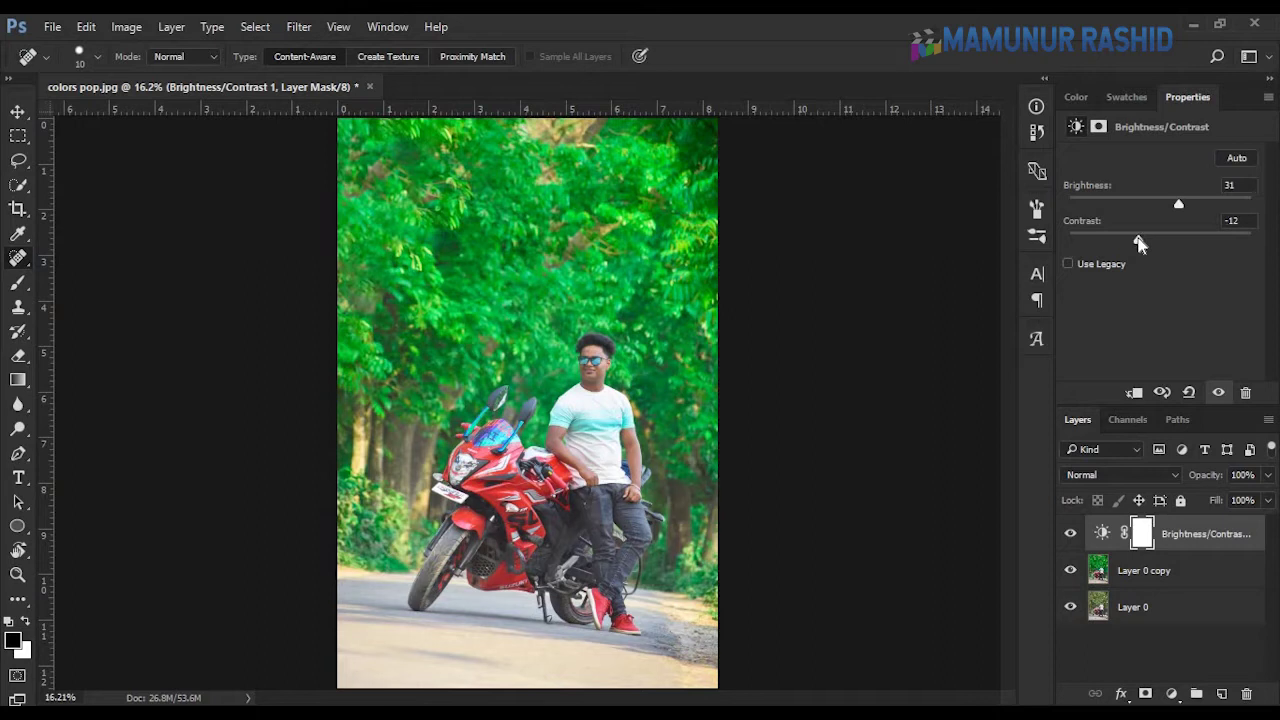
pyautogui.hotkey('ctrl', 'i')
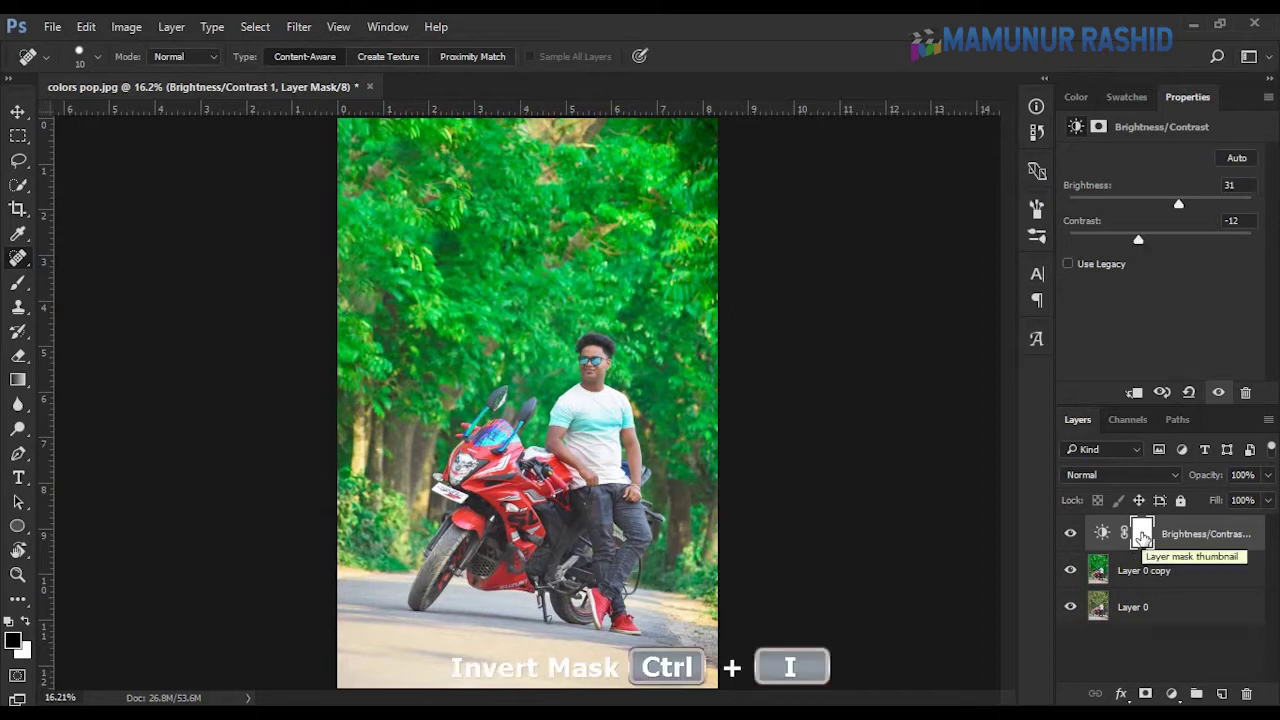
pyautogui.hotkey('ctrl', 'i')
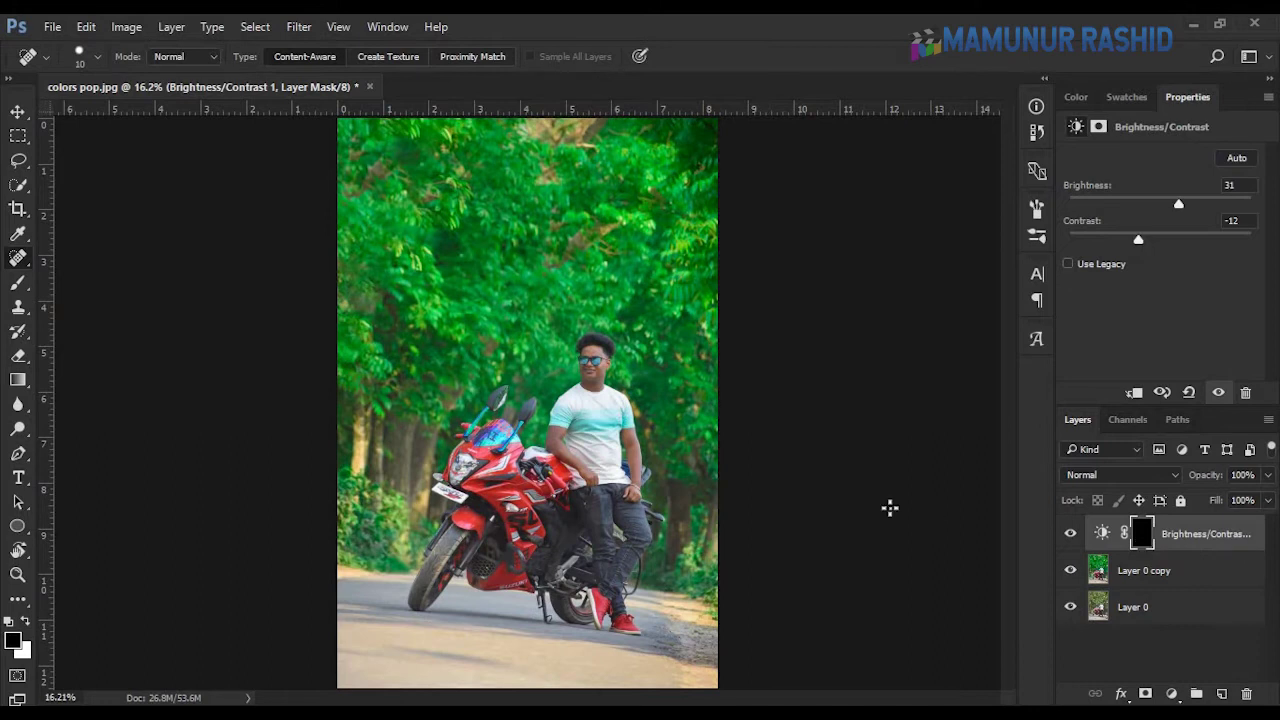
# - Zoom in on the face and set the Brush to 62 px with 28% hardness
pyautogui.press('z')
pyautogui.hotkey('ctrl', '+')
pyautogui.hotkey('ctrl', '+')
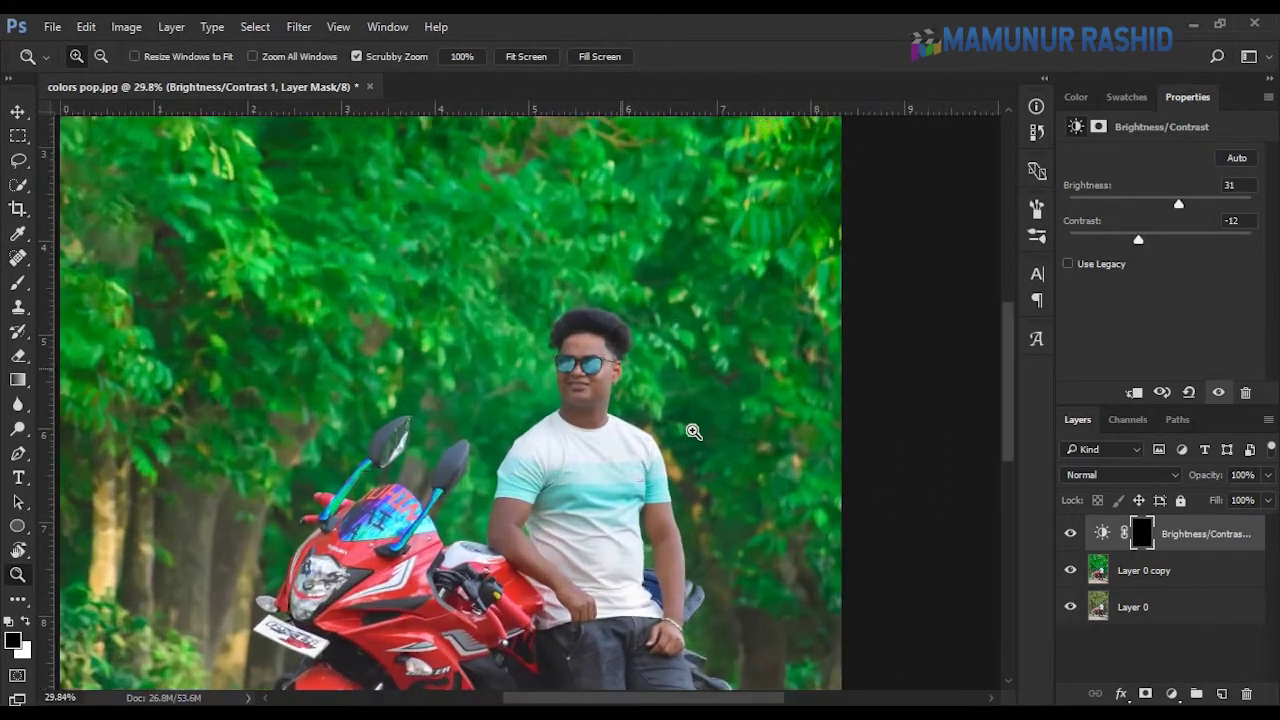
pyautogui.hotkey('ctrl', '+')
pyautogui.hotkey('ctrl', '+')
pyautogui.hotkey('ctrl', '+')
pyautogui.hotkey('ctrl', '+')
pyautogui.hotkey('ctrl', '+')
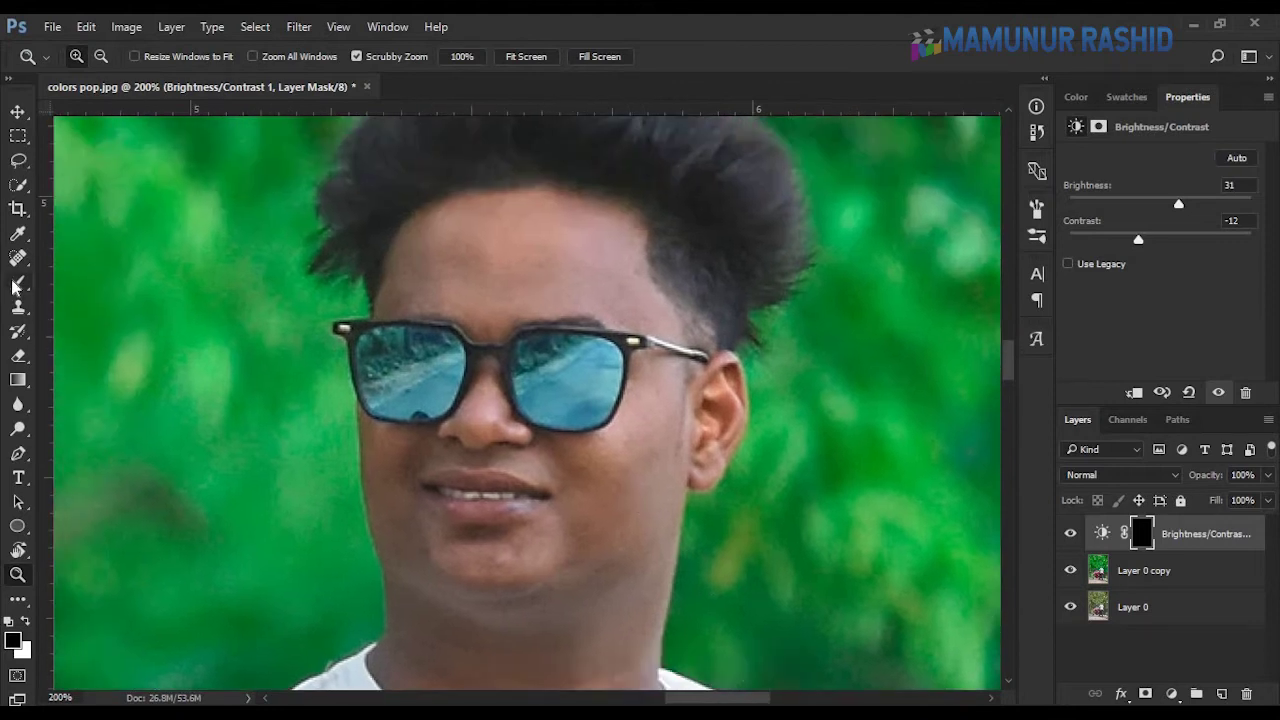
pyautogui.click(18, 283)
pyautogui.click(80, 277)
pyautogui.click(97, 57)
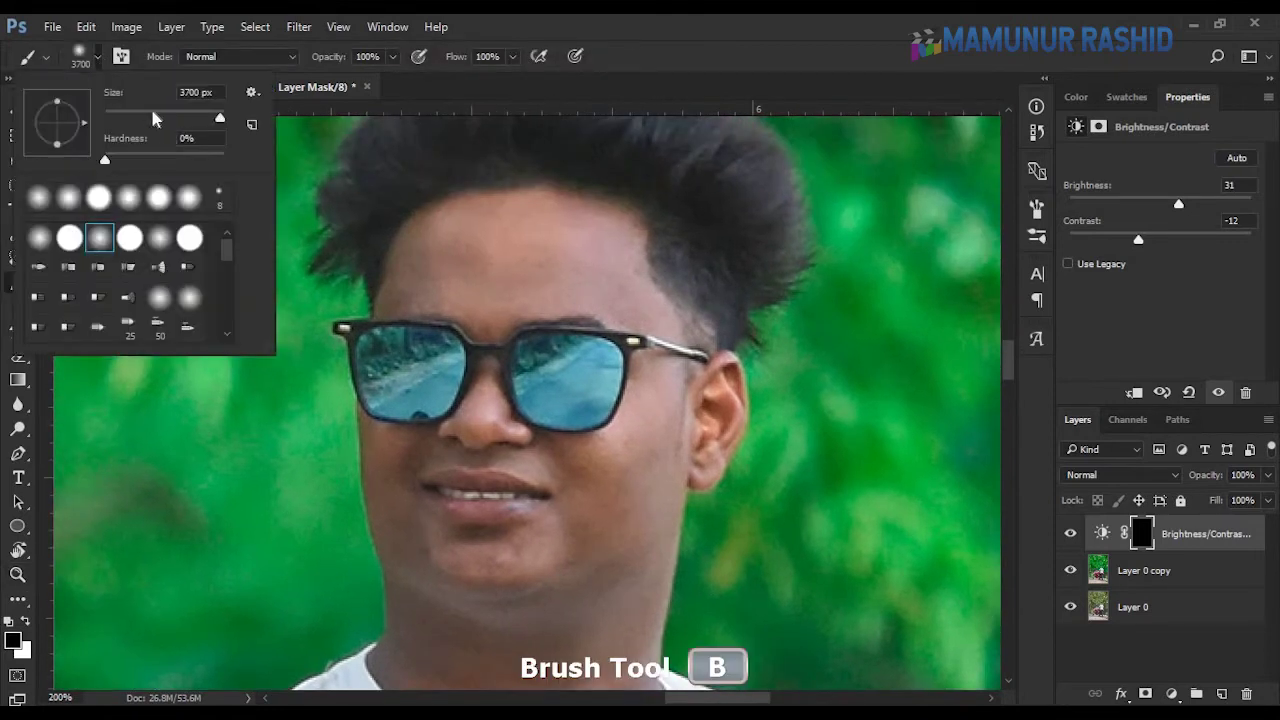
pyautogui.moveTo(151, 117); pyautogui.dragTo(141, 117)
pyautogui.moveTo(131, 160); pyautogui.dragTo(139, 160)
pyautogui.press('Return')
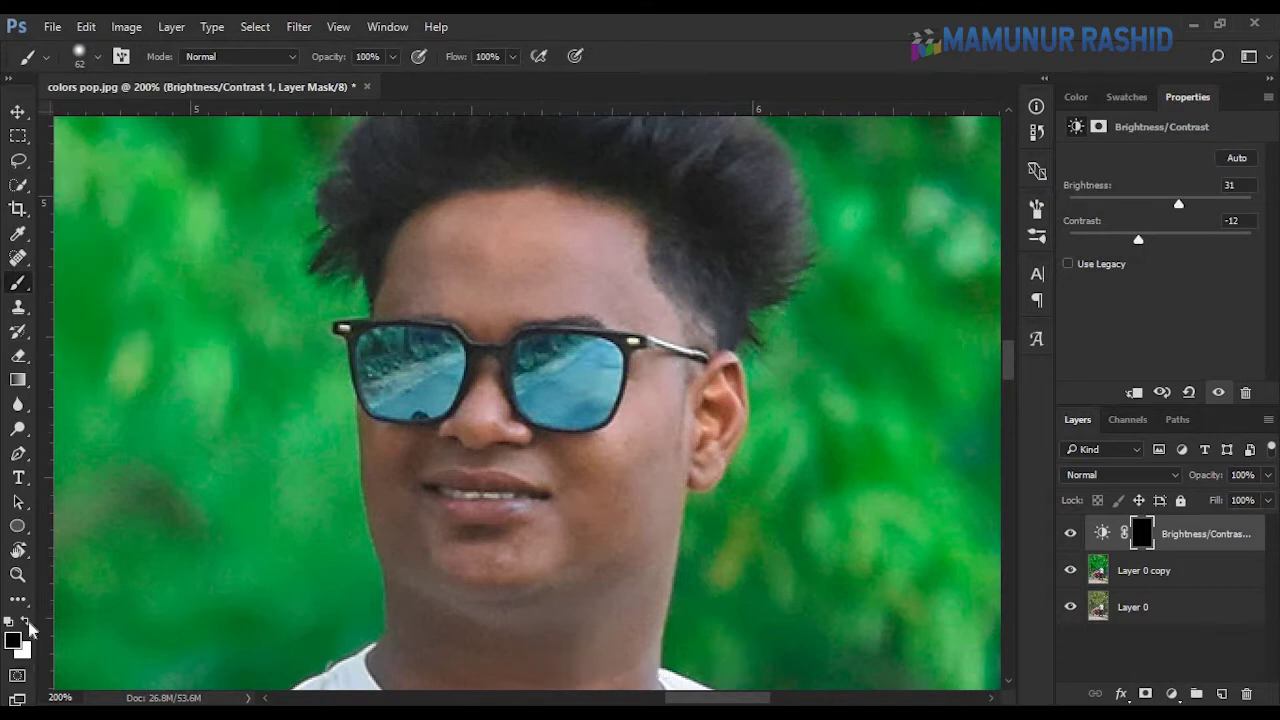
# - Paint white on the mask over the forehead and show the red mask overlay
pyautogui.moveTo(582, 282)
pyautogui.mouseDown()
pyautogui.moveTo(448, 284)
pyautogui.moveTo(575, 255)
pyautogui.moveTo(540, 236)
pyautogui.moveTo(600, 240)
pyautogui.moveTo(625, 430)
pyautogui.moveTo(643, 407)
pyautogui.mouseUp()
pyautogui.press('x')
pyautogui.press('\\')
# - Paint white on the mask over the cheek, jaw, forehead, ear and neck
pyautogui.moveTo(563, 622); pyautogui.dragTo(645, 398)
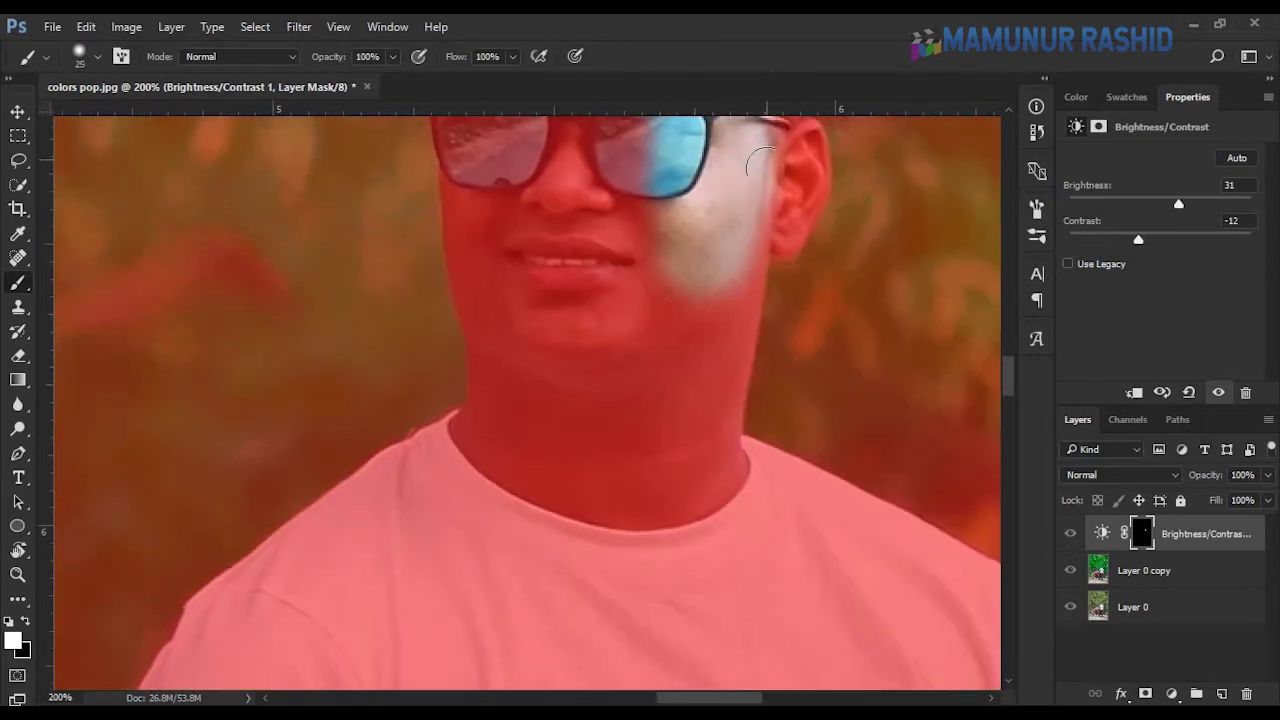
pyautogui.moveTo(760, 162)
pyautogui.mouseDown()
pyautogui.moveTo(714, 463)
pyautogui.moveTo(689, 489)
pyautogui.moveTo(540, 486)
pyautogui.moveTo(457, 423)
pyautogui.moveTo(477, 401)
pyautogui.moveTo(480, 363)
pyautogui.moveTo(450, 170)
pyautogui.moveTo(463, 251)
pyautogui.moveTo(520, 377)
pyautogui.moveTo(534, 472)
pyautogui.moveTo(592, 492)
pyautogui.moveTo(677, 449)
pyautogui.moveTo(543, 429)
pyautogui.moveTo(566, 406)
pyautogui.moveTo(570, 201)
pyautogui.mouseUp()
pyautogui.press(']')
pyautogui.scroll(3, 511, 400)
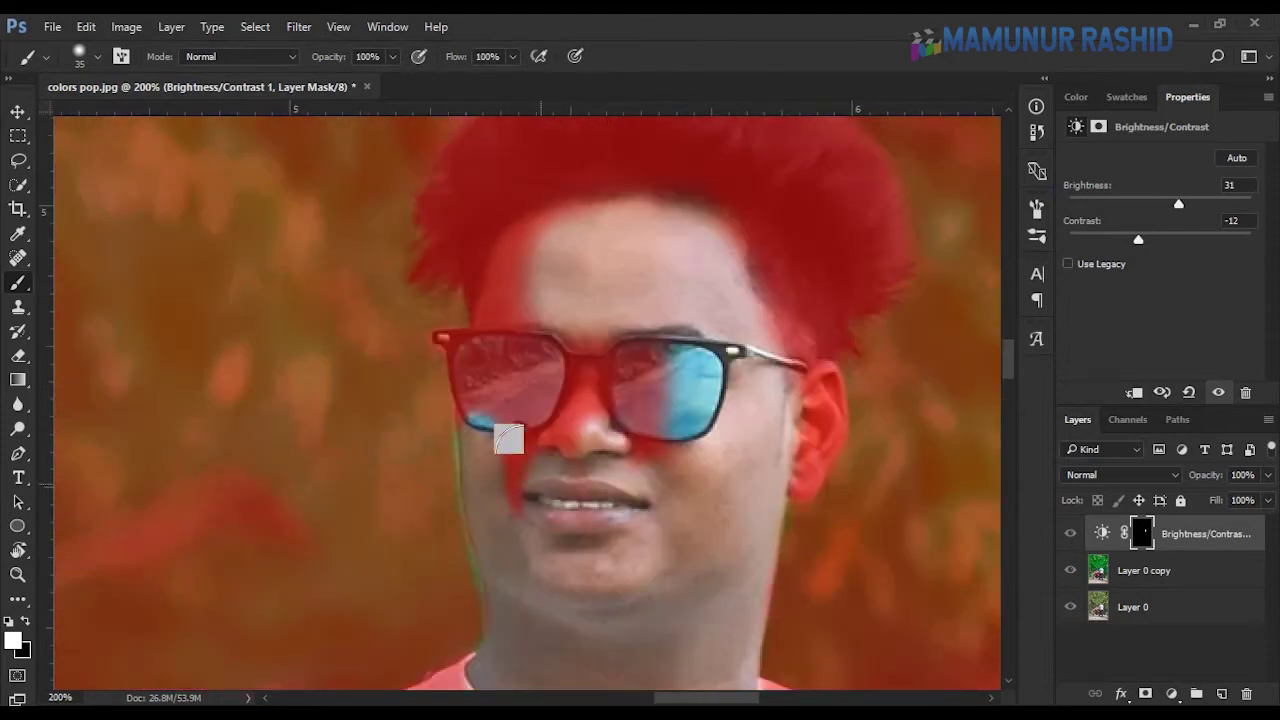
pyautogui.moveTo(486, 295)
pyautogui.mouseDown()
pyautogui.moveTo(466, 371)
pyautogui.moveTo(500, 410)
pyautogui.mouseUp()
pyautogui.press('[')
pyautogui.press('[')
pyautogui.press('[')
pyautogui.moveTo(800, 440)
pyautogui.mouseDown()
pyautogui.moveTo(812, 370)
pyautogui.moveTo(832, 425)
pyautogui.moveTo(808, 477)
pyautogui.moveTo(808, 405)
pyautogui.moveTo(834, 430)
pyautogui.moveTo(797, 482)
pyautogui.mouseUp()
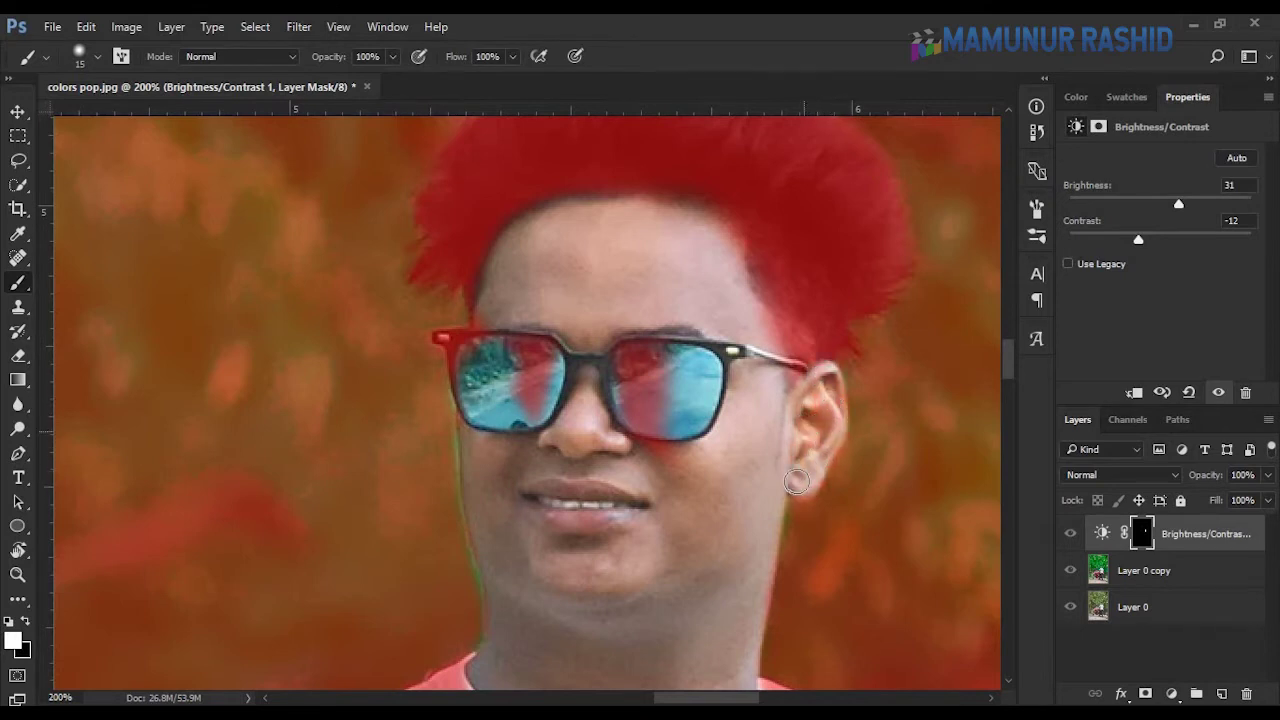
pyautogui.moveTo(499, 606); pyautogui.dragTo(473, 470)
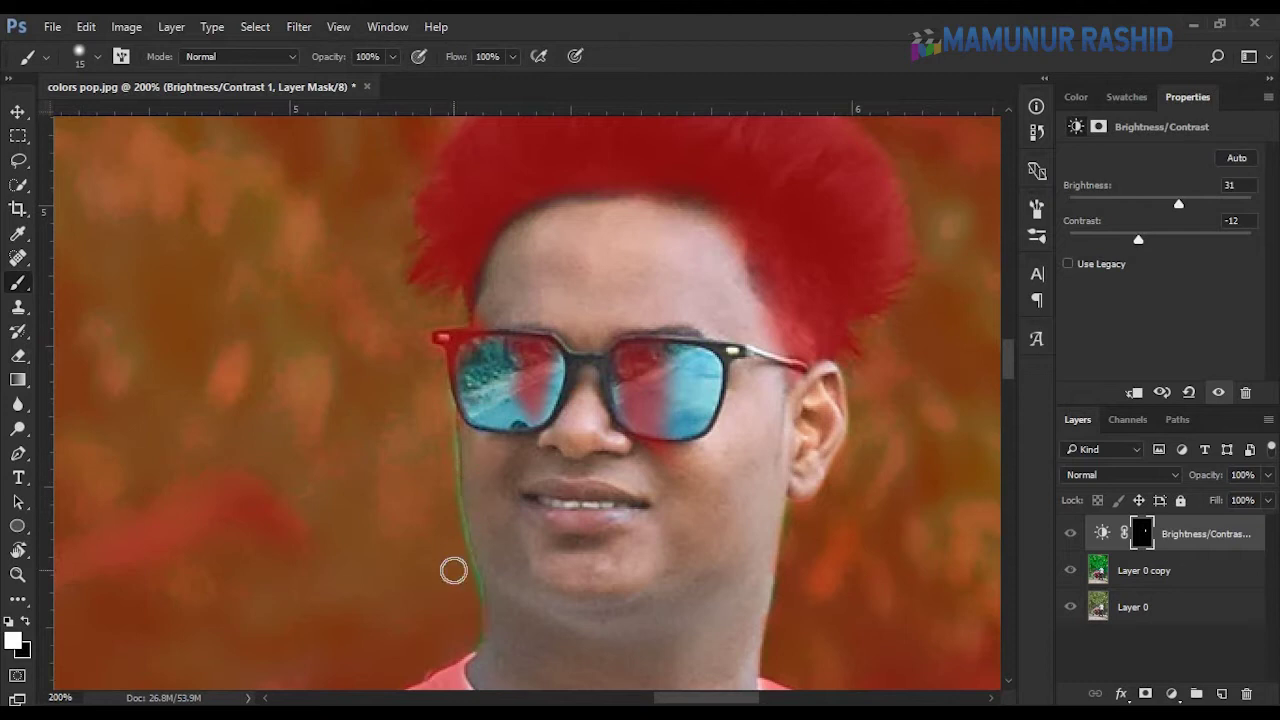
# - Paint black to trim the neck edge and mask out the glasses lenses
pyautogui.press('x')
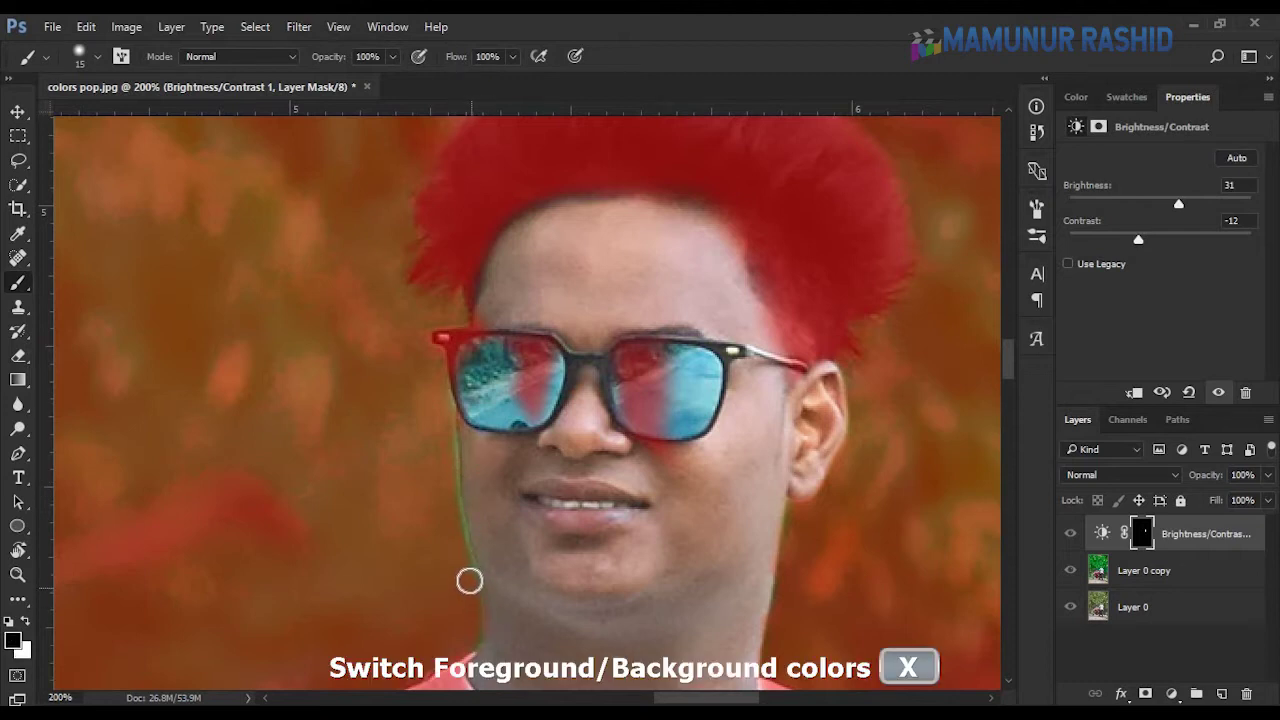
pyautogui.moveTo(470, 580); pyautogui.dragTo(445, 481)
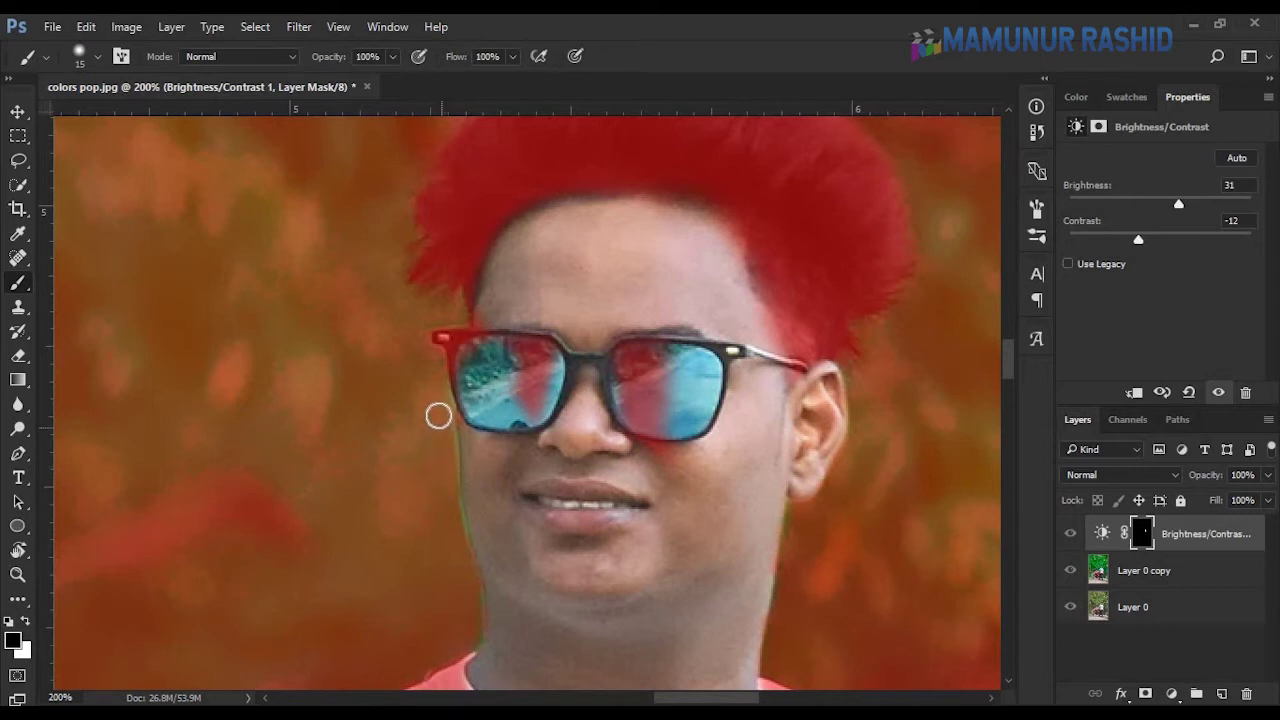
pyautogui.press('x')
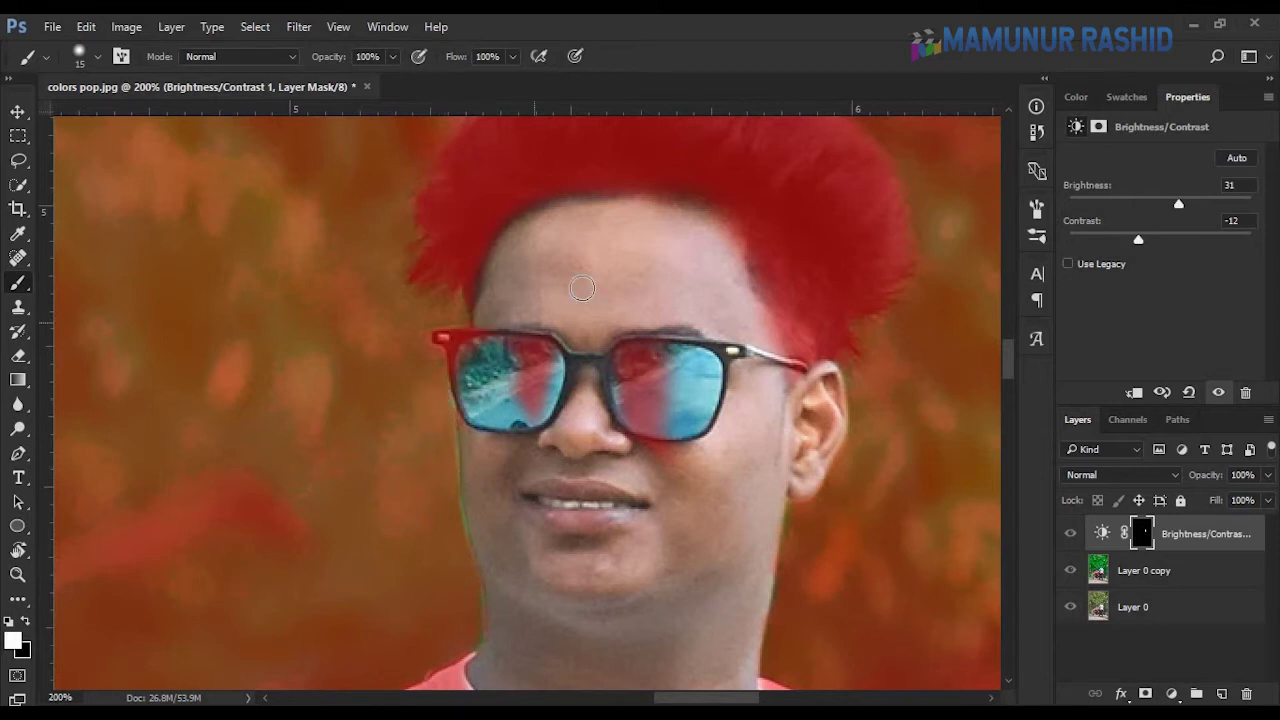
pyautogui.scroll(3, 620, 251)
pyautogui.scroll(-3, 679, 487)
pyautogui.moveTo(679, 487)
pyautogui.mouseDown()
pyautogui.moveTo(611, 386)
pyautogui.moveTo(682, 316)
pyautogui.moveTo(681, 355)
pyautogui.moveTo(533, 315)
pyautogui.moveTo(509, 354)
pyautogui.moveTo(466, 343)
pyautogui.moveTo(457, 294)
pyautogui.moveTo(466, 308)
pyautogui.moveTo(537, 289)
pyautogui.moveTo(523, 277)
pyautogui.mouseUp()
pyautogui.press('x')
pyautogui.press('x')
pyautogui.moveTo(613, 290)
pyautogui.mouseDown()
pyautogui.moveTo(660, 277)
pyautogui.moveTo(686, 294)
pyautogui.moveTo(608, 291)
pyautogui.mouseUp()
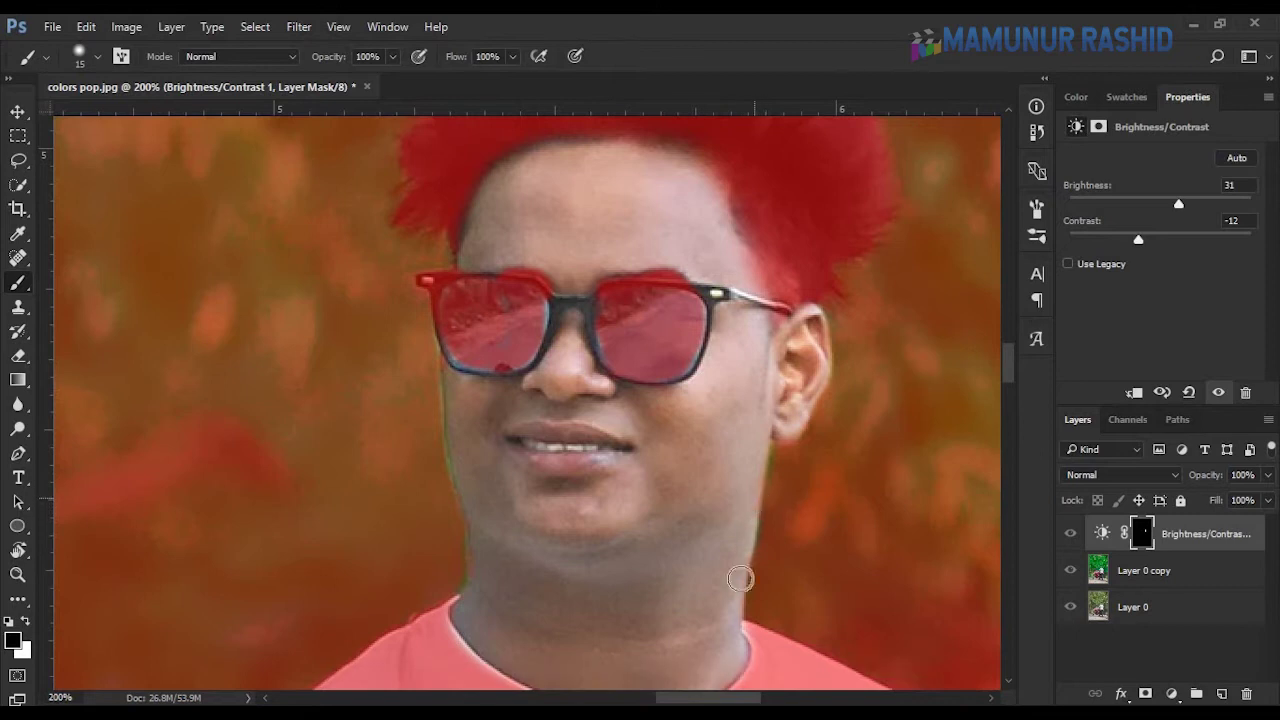
# - With a larger white brush, reveal the brightening along the arm and over the hand and bracelet
pyautogui.moveTo(768, 400); pyautogui.dragTo(823, 170)
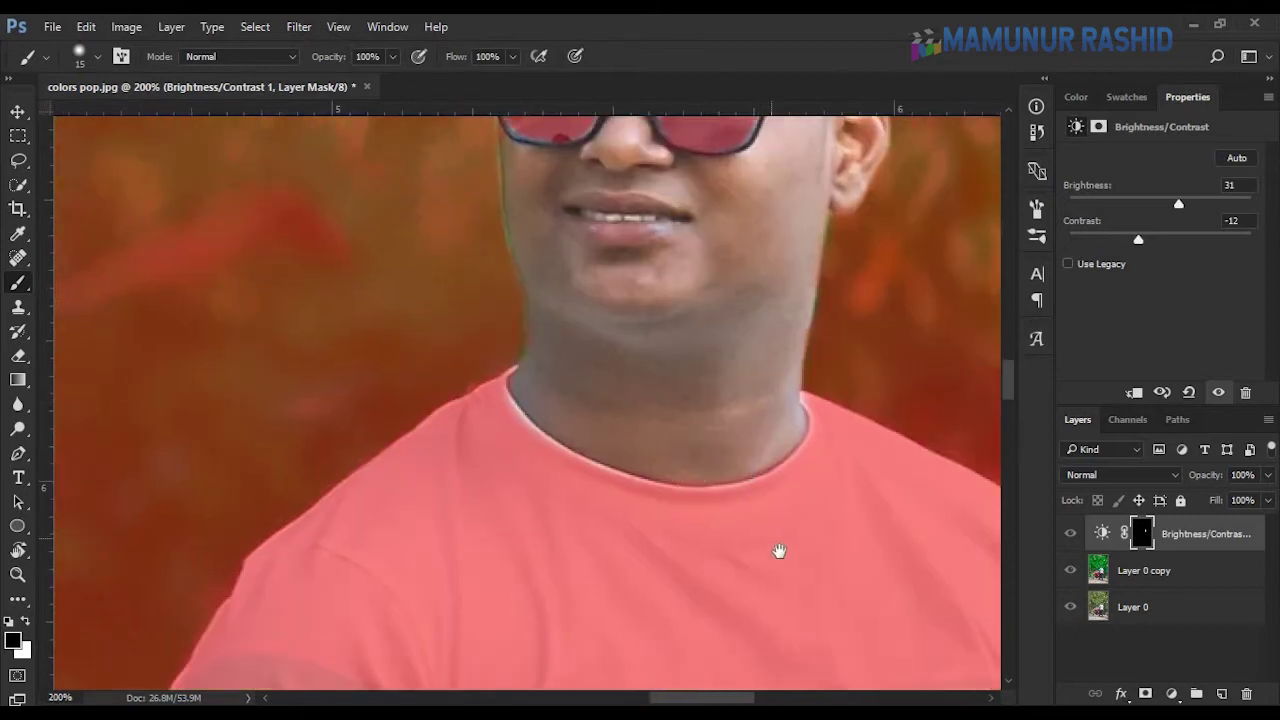
pyautogui.moveTo(779, 551)
pyautogui.mouseDown()
pyautogui.moveTo(803, 494)
pyautogui.moveTo(723, 234)
pyautogui.moveTo(614, 304)
pyautogui.moveTo(678, 232)
pyautogui.moveTo(790, 605)
pyautogui.mouseUp()
pyautogui.press(']')
pyautogui.press(']')
pyautogui.press('x')
pyautogui.moveTo(652, 605)
pyautogui.mouseDown()
pyautogui.moveTo(608, 277)
pyautogui.moveTo(714, 366)
pyautogui.moveTo(636, 350)
pyautogui.moveTo(677, 563)
pyautogui.moveTo(663, 671)
pyautogui.moveTo(649, 480)
pyautogui.moveTo(620, 400)
pyautogui.mouseUp()
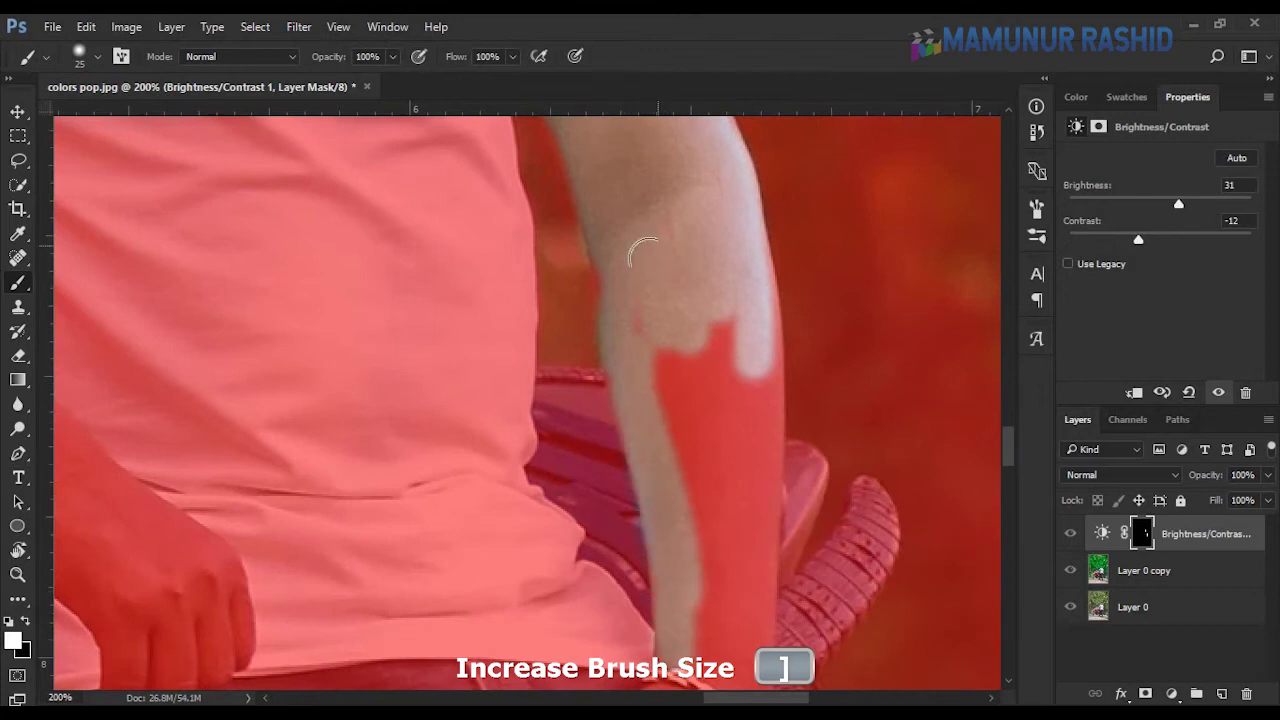
pyautogui.moveTo(642, 252)
pyautogui.mouseDown()
pyautogui.moveTo(700, 429)
pyautogui.moveTo(760, 349)
pyautogui.moveTo(751, 617)
pyautogui.moveTo(752, 416)
pyautogui.moveTo(680, 187)
pyautogui.mouseUp()
pyautogui.moveTo(674, 457)
pyautogui.mouseDown()
pyautogui.moveTo(545, 590)
pyautogui.moveTo(612, 535)
pyautogui.moveTo(630, 640)
pyautogui.moveTo(705, 640)
pyautogui.moveTo(705, 490)
pyautogui.moveTo(600, 530)
pyautogui.moveTo(675, 495)
pyautogui.mouseUp()
# - With a smaller brush, paint the brightening onto the other hand's fingers
pyautogui.press('[')
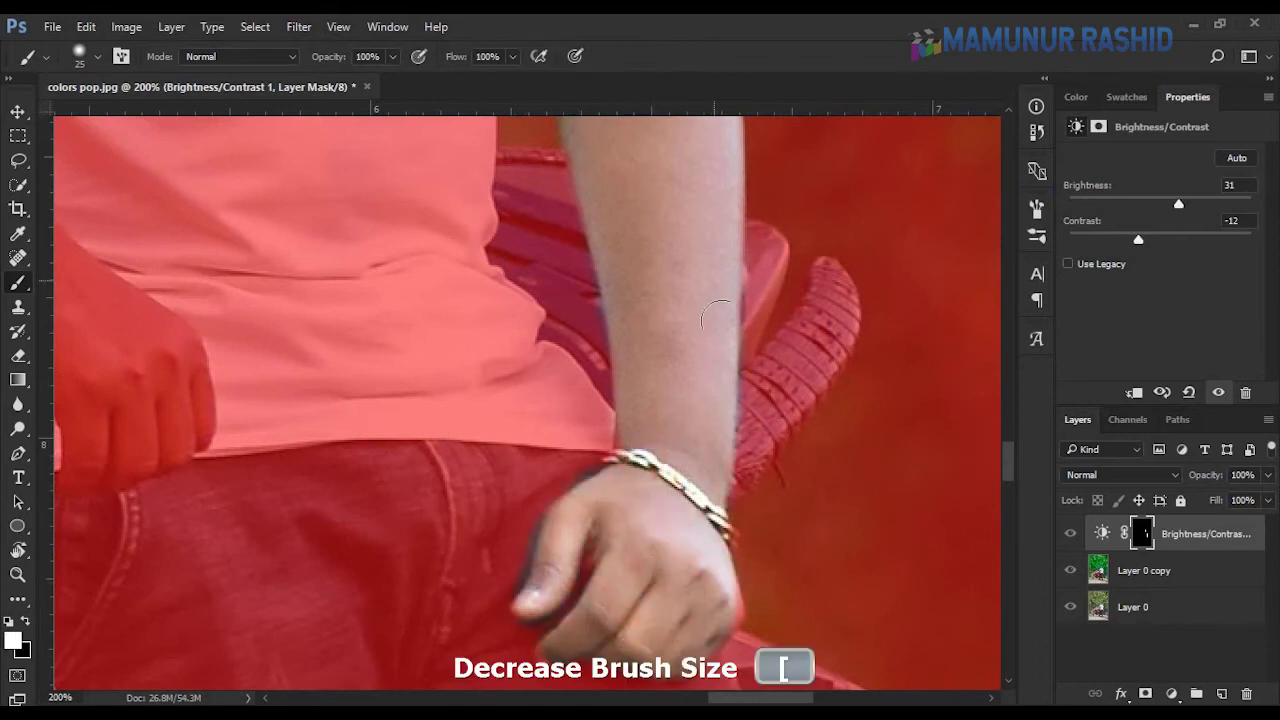
pyautogui.moveTo(720, 317); pyautogui.dragTo(808, 449)
pyautogui.scroll(-5, 686, 297)
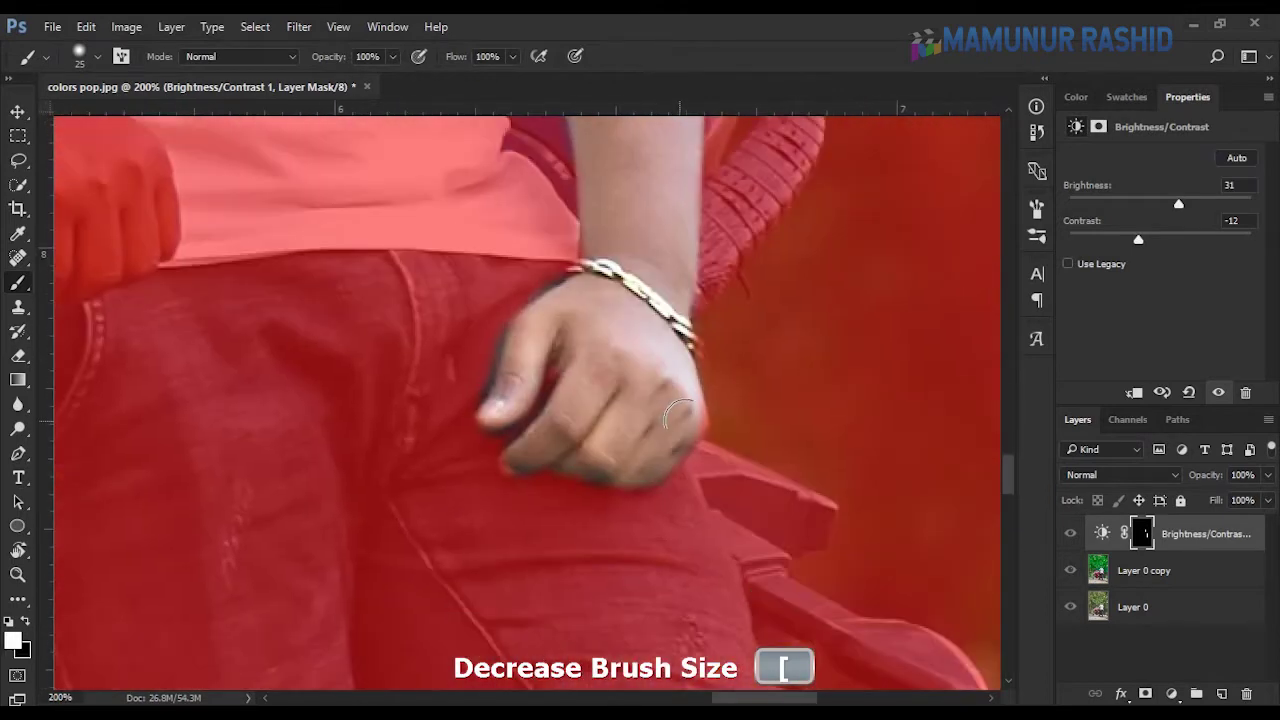
pyautogui.scroll(3, 423, 357)
pyautogui.hscroll(-6, 423, 357)
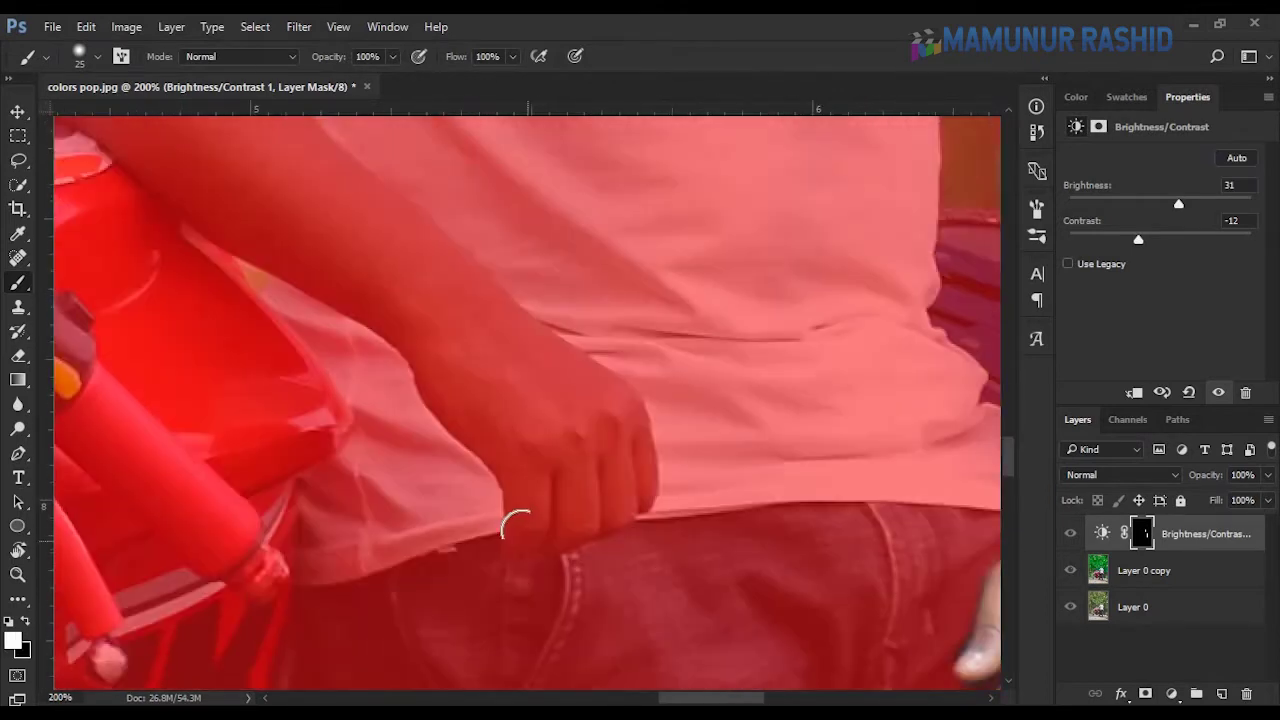
pyautogui.moveTo(516, 525)
pyautogui.mouseDown()
pyautogui.moveTo(457, 400)
pyautogui.moveTo(609, 503)
pyautogui.moveTo(598, 386)
pyautogui.moveTo(600, 430)
pyautogui.moveTo(623, 470)
pyautogui.moveTo(662, 412)
pyautogui.mouseUp()
# - Mask out the arm's edges in black and tidy the forearm mask edges
pyautogui.press('x')
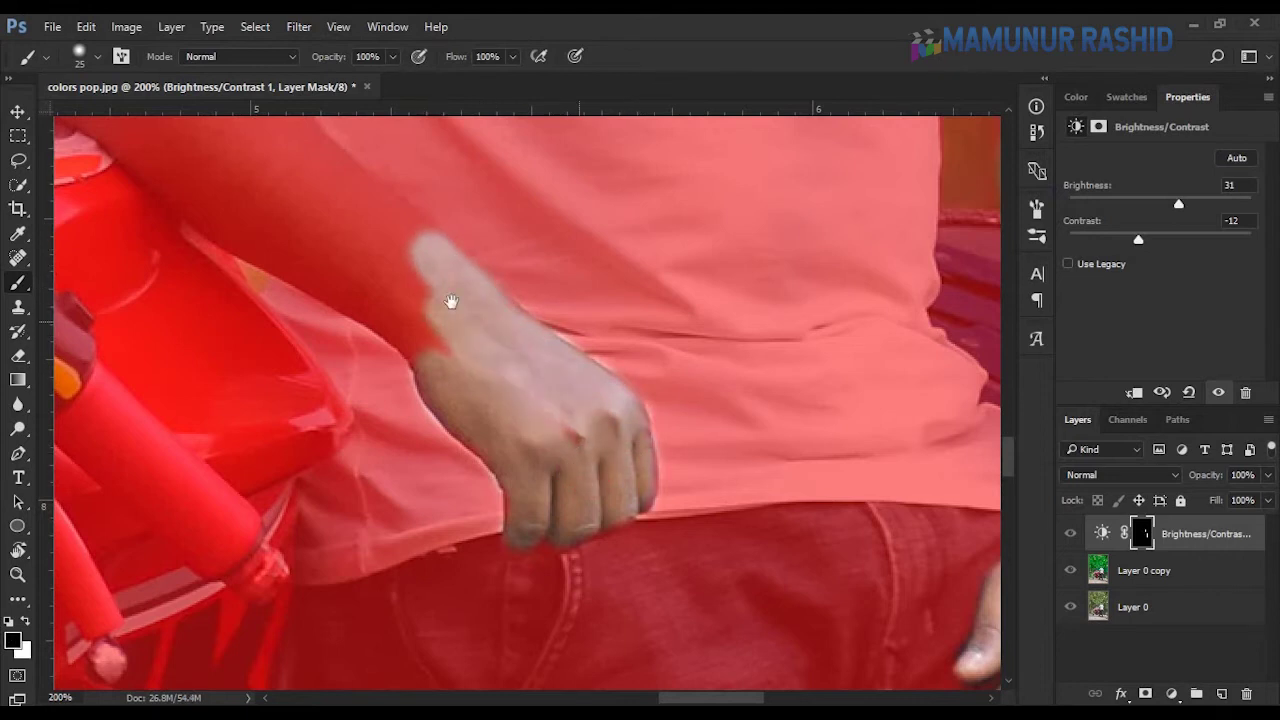
pyautogui.moveTo(451, 301); pyautogui.dragTo(692, 521)
pyautogui.moveTo(266, 286)
pyautogui.mouseDown()
pyautogui.moveTo(650, 545)
pyautogui.moveTo(640, 434)
pyautogui.moveTo(400, 205)
pyautogui.mouseUp()
pyautogui.press('x')
pyautogui.moveTo(555, 300); pyautogui.dragTo(640, 420)
# - Extend the brightening in white up the forearm, near the elbow and under the sleeve
pyautogui.press('x')
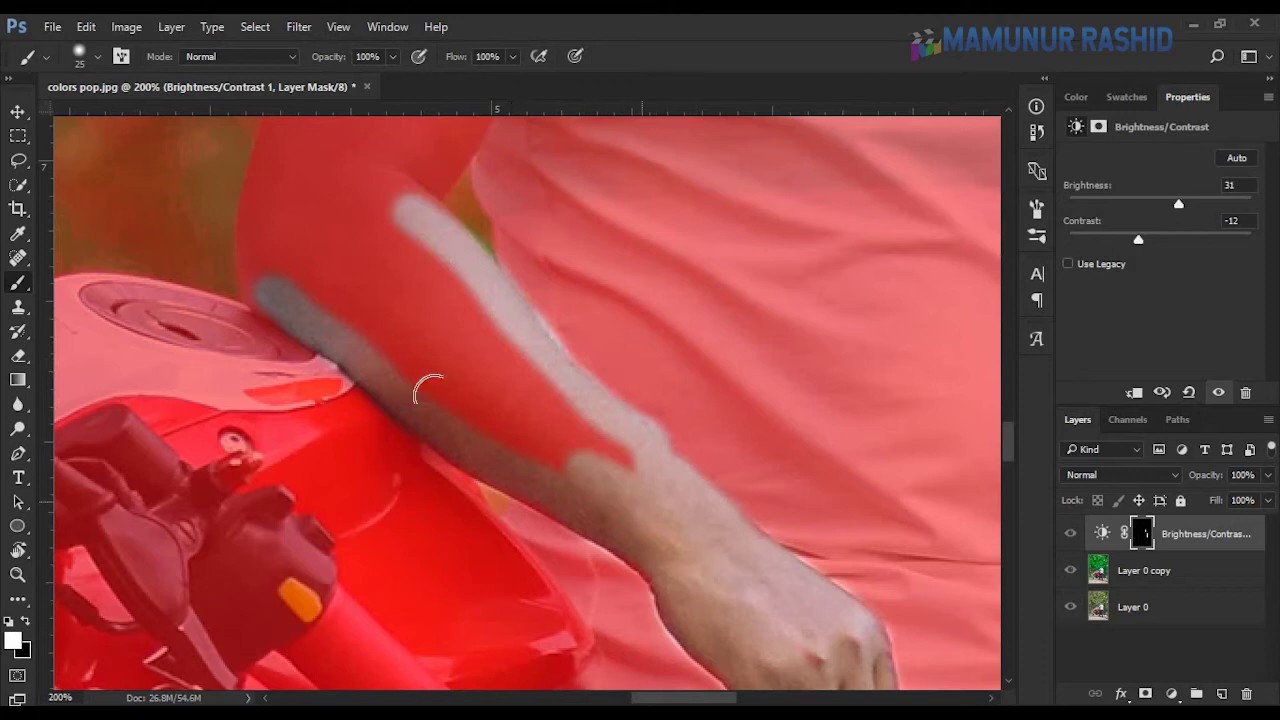
pyautogui.moveTo(428, 388)
pyautogui.mouseDown()
pyautogui.moveTo(371, 223)
pyautogui.moveTo(514, 449)
pyautogui.mouseUp()
pyautogui.moveTo(433, 150)
pyautogui.mouseDown()
pyautogui.moveTo(523, 314)
pyautogui.moveTo(535, 372)
pyautogui.moveTo(540, 270)
pyautogui.moveTo(349, 391)
pyautogui.moveTo(412, 277)
pyautogui.moveTo(463, 303)
pyautogui.moveTo(443, 457)
pyautogui.moveTo(515, 300)
pyautogui.moveTo(476, 440)
pyautogui.mouseUp()
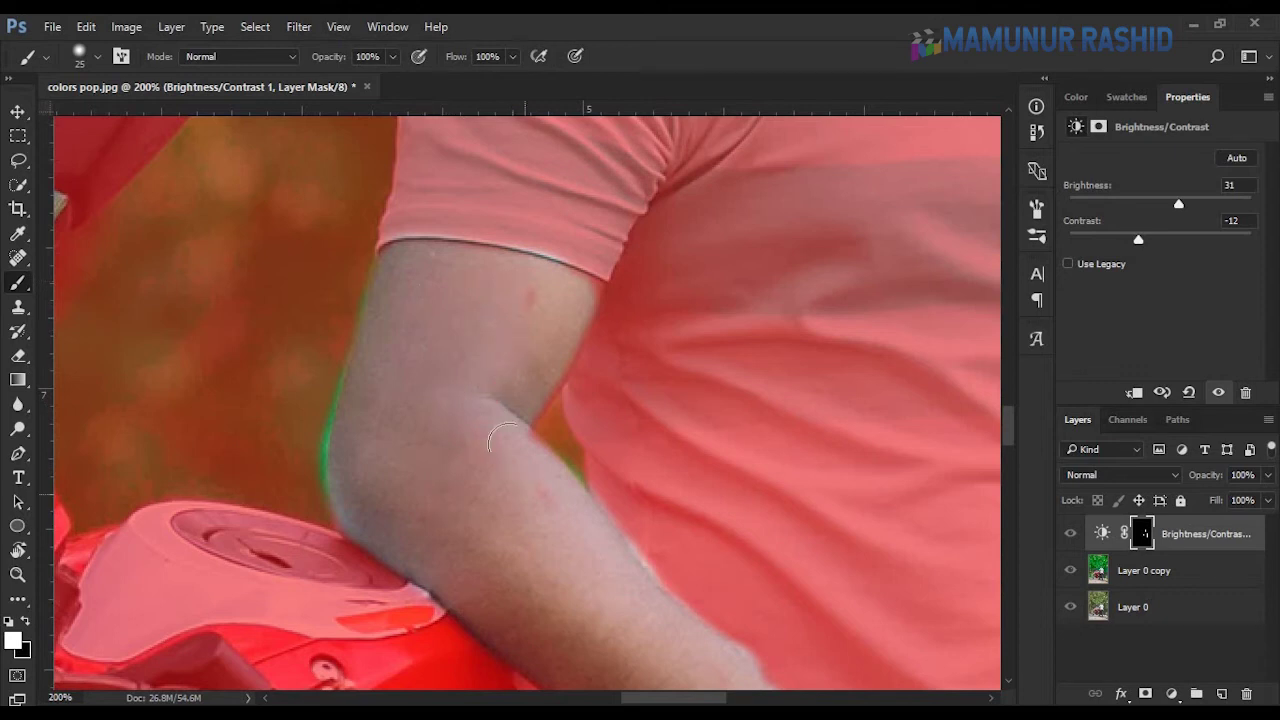
pyautogui.moveTo(553, 352)
pyautogui.mouseDown()
pyautogui.moveTo(600, 272)
pyautogui.moveTo(608, 366)
pyautogui.mouseUp()
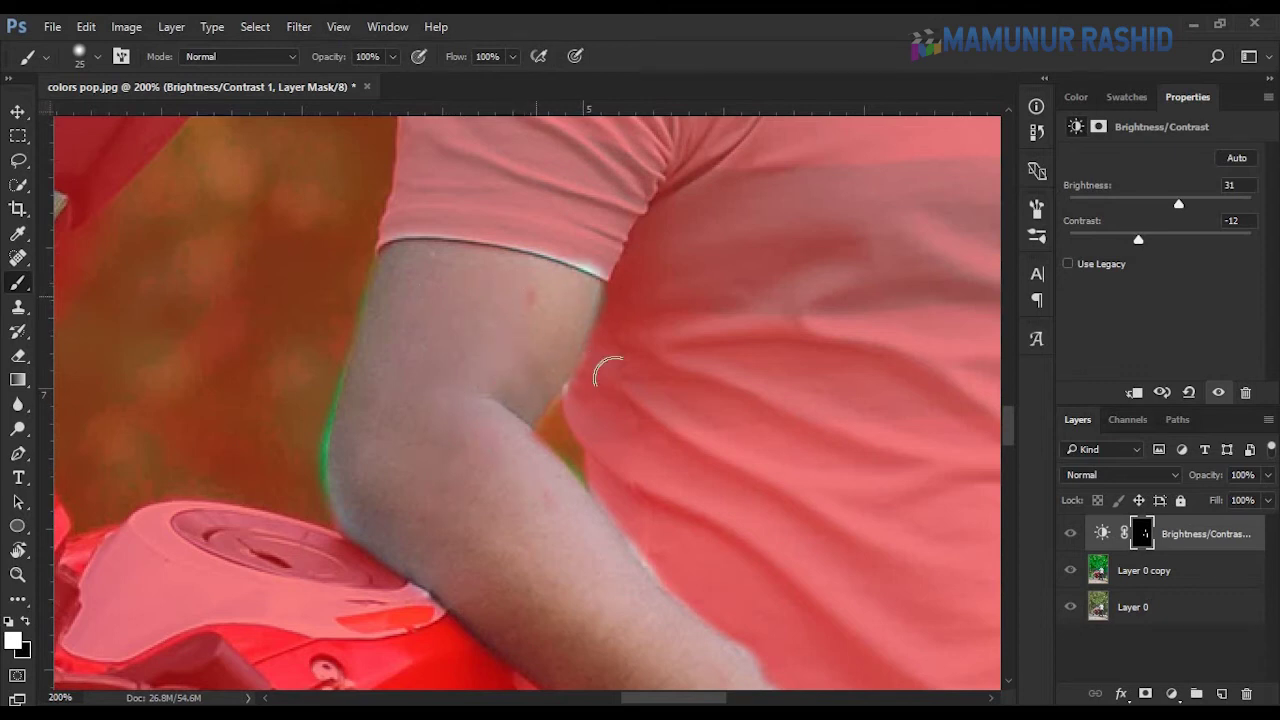
# - Clean up the mask along the arm's outer edge in black, then fit the whole photo on screen
pyautogui.press('x')
pyautogui.press('x')
pyautogui.moveTo(300, 409)
pyautogui.mouseDown()
pyautogui.moveTo(300, 357)
pyautogui.moveTo(298, 497)
pyautogui.mouseUp()
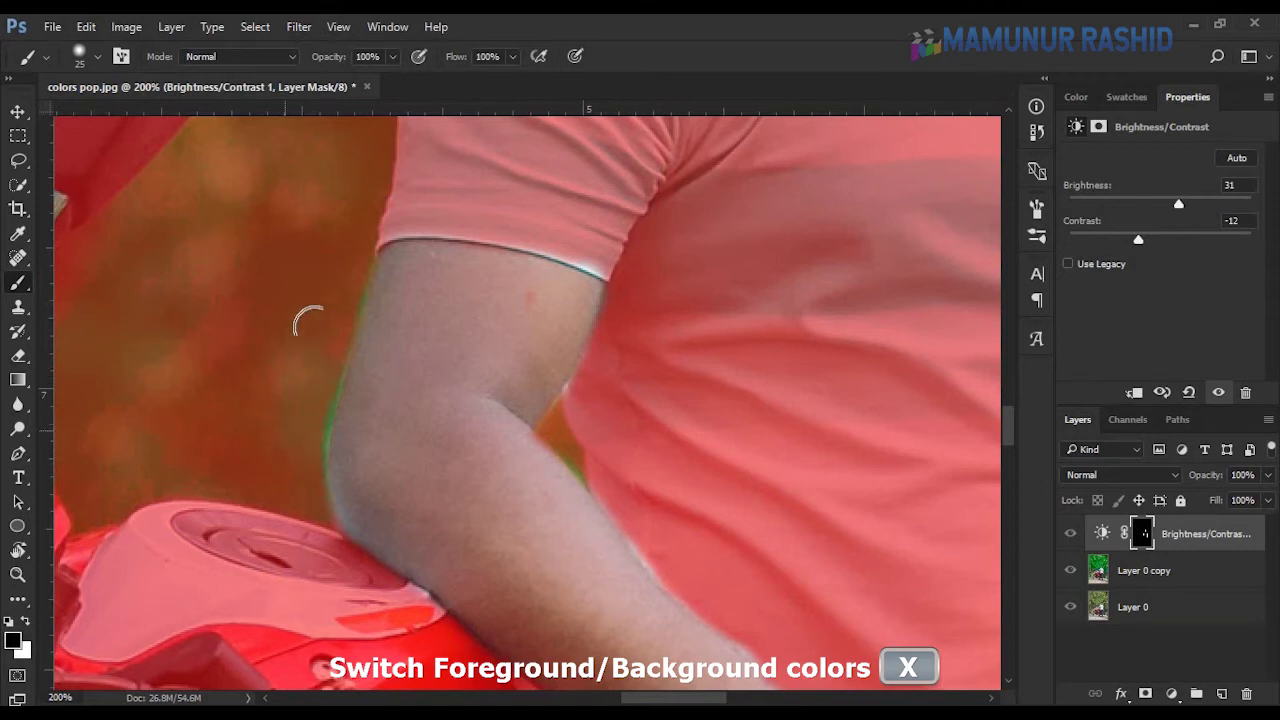
pyautogui.moveTo(523, 361); pyautogui.dragTo(403, 161)
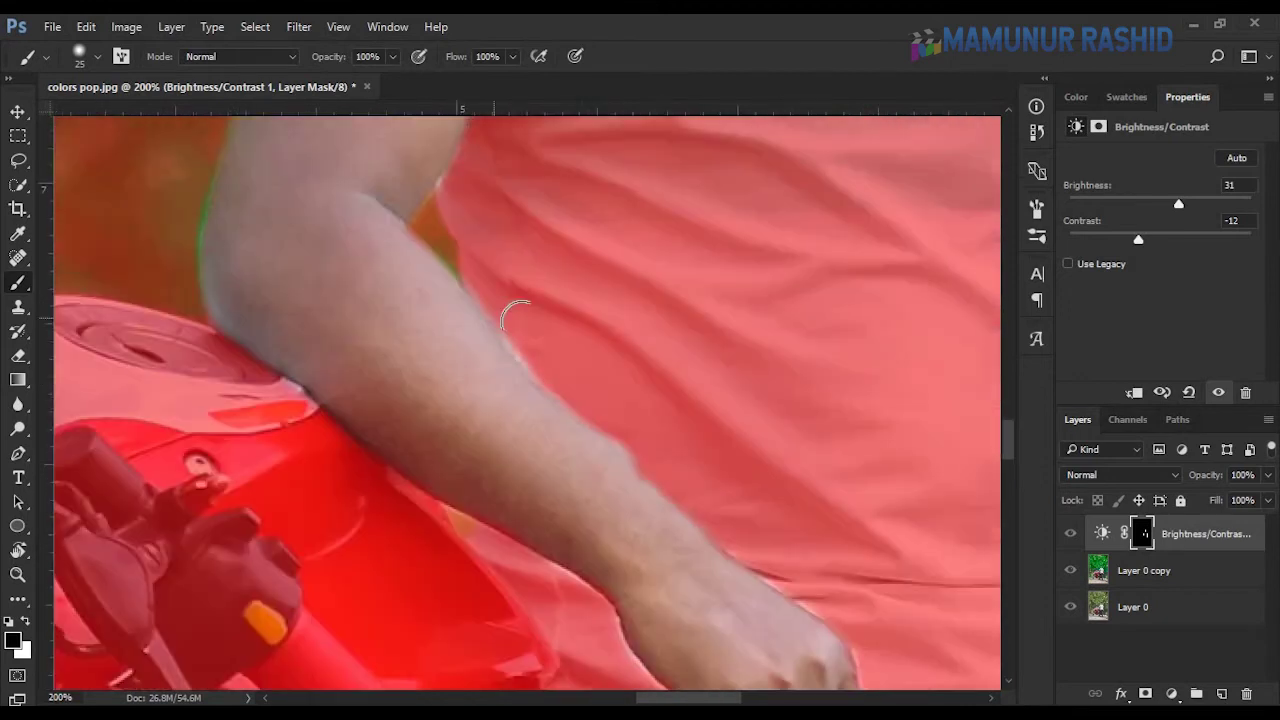
pyautogui.moveTo(585, 537); pyautogui.dragTo(330, 360)
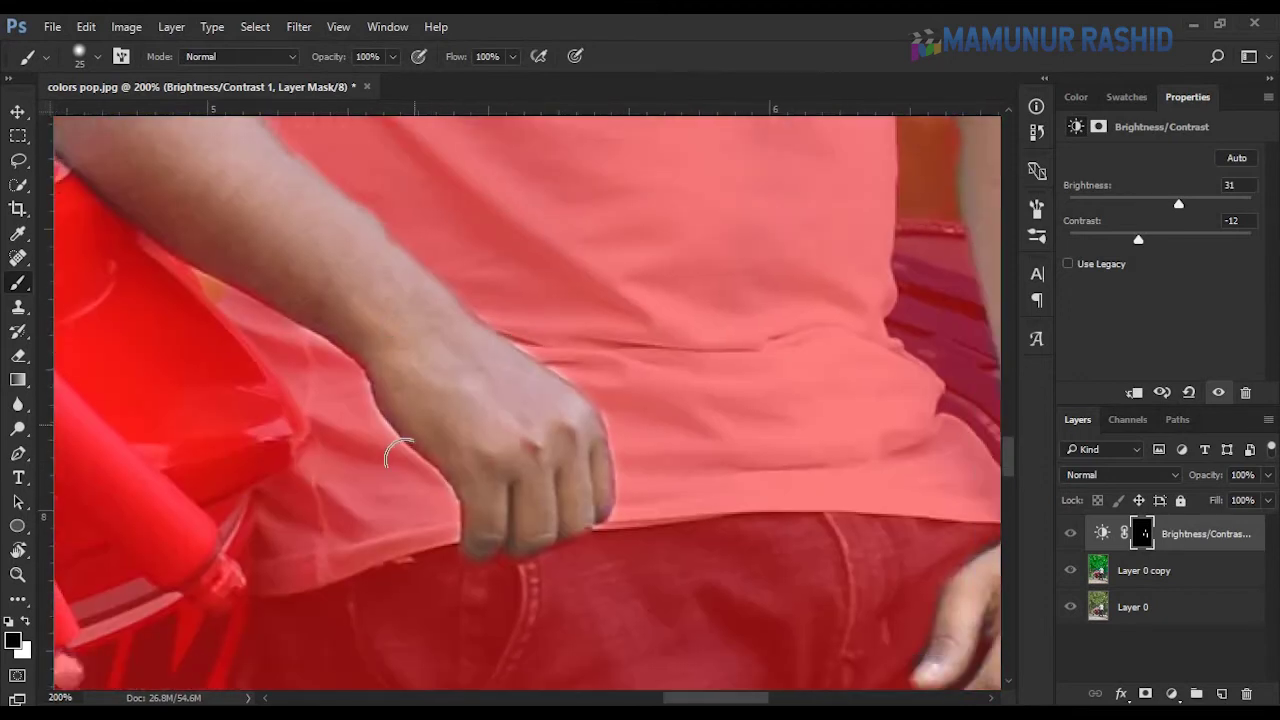
pyautogui.moveTo(567, 560)
pyautogui.mouseDown()
pyautogui.moveTo(477, 289)
pyautogui.moveTo(481, 150)
pyautogui.mouseUp()
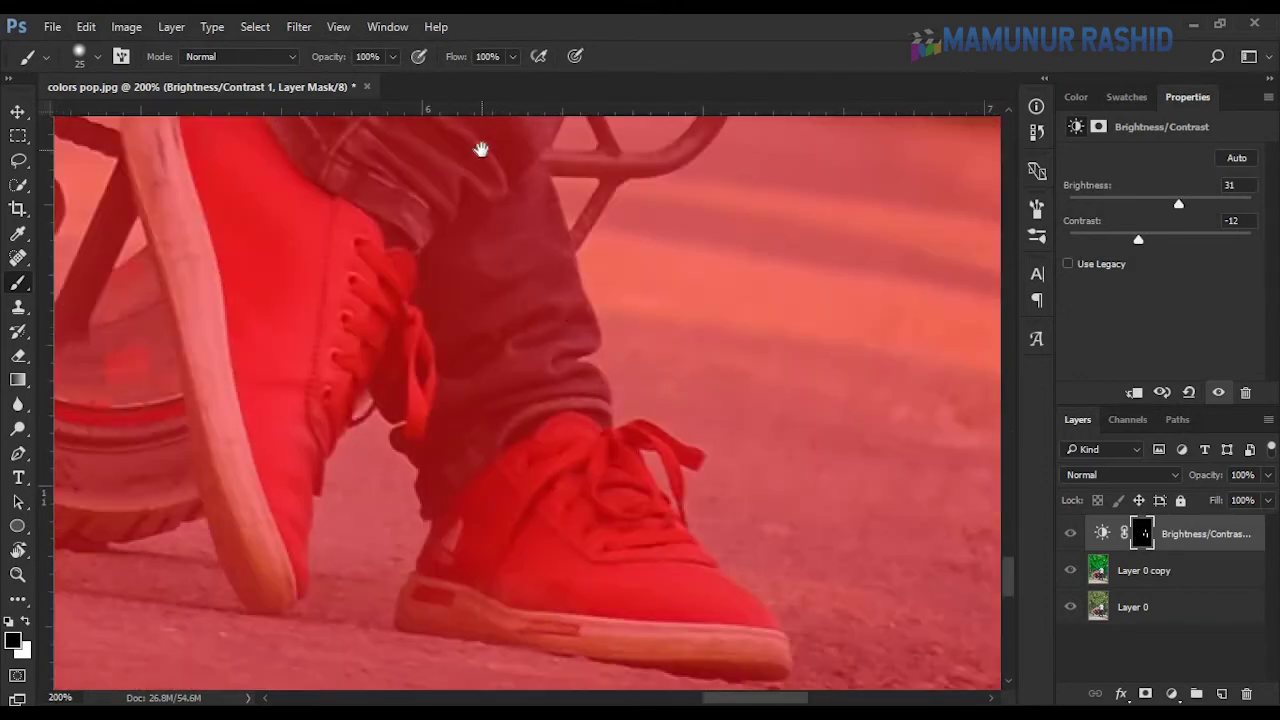
pyautogui.hotkey('ctrl', '0')
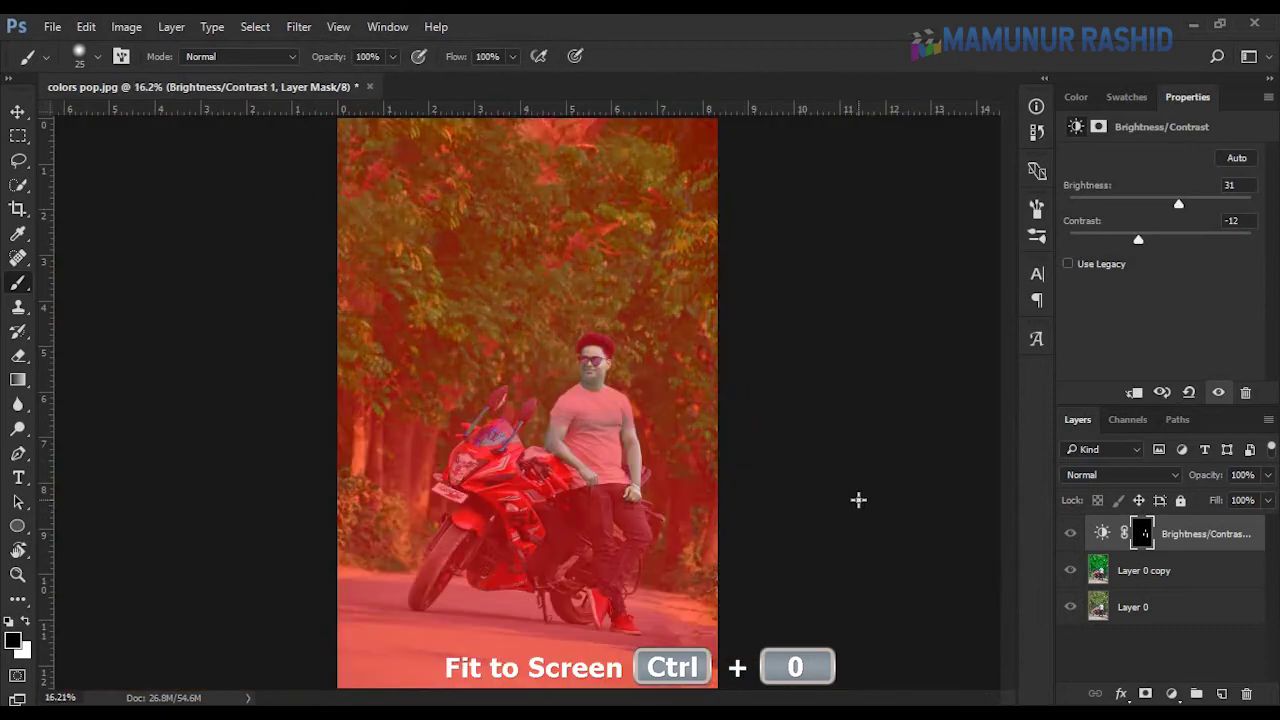
# - Hide the red mask overlay and compare the photo with Brightness/Contrast off and on
pyautogui.press('x')
pyautogui.press('\\')
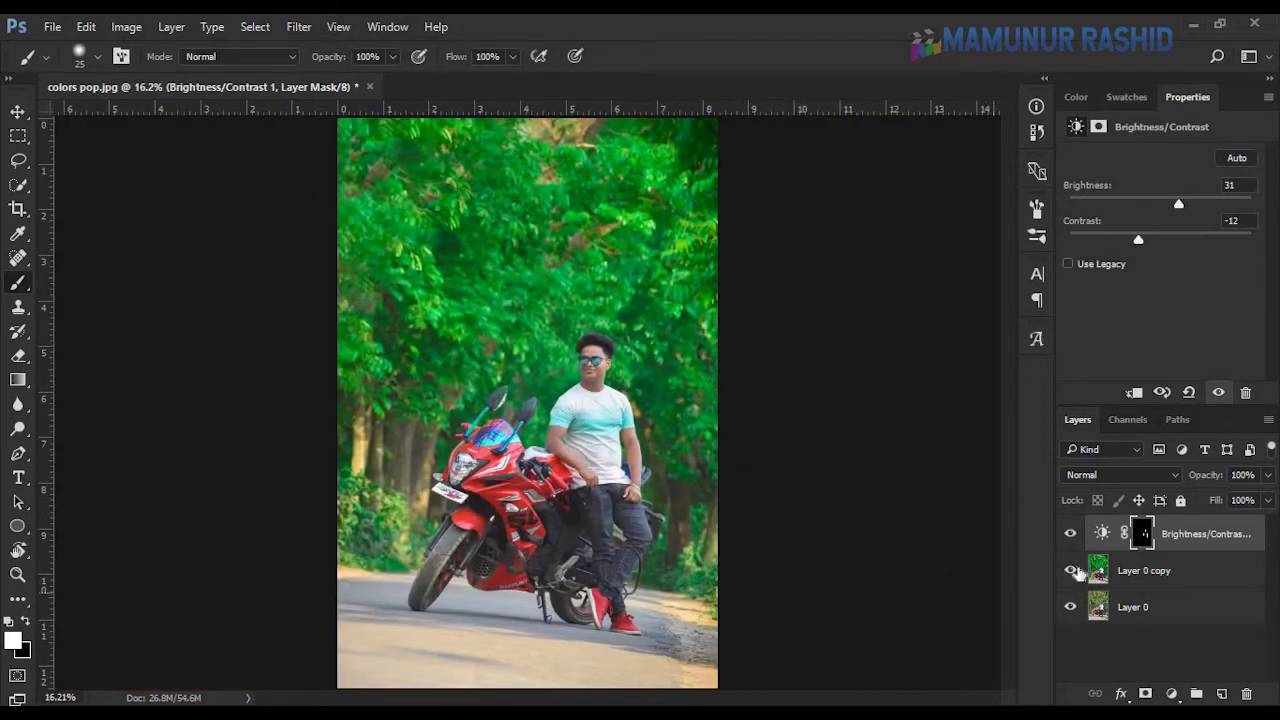
pyautogui.click(1070, 534)
pyautogui.click(1183, 697)
# - Add a Hue/Saturation layer with Reds saturation -12 and Yellows -9, clipped to the layer below
pyautogui.click(1192, 472)
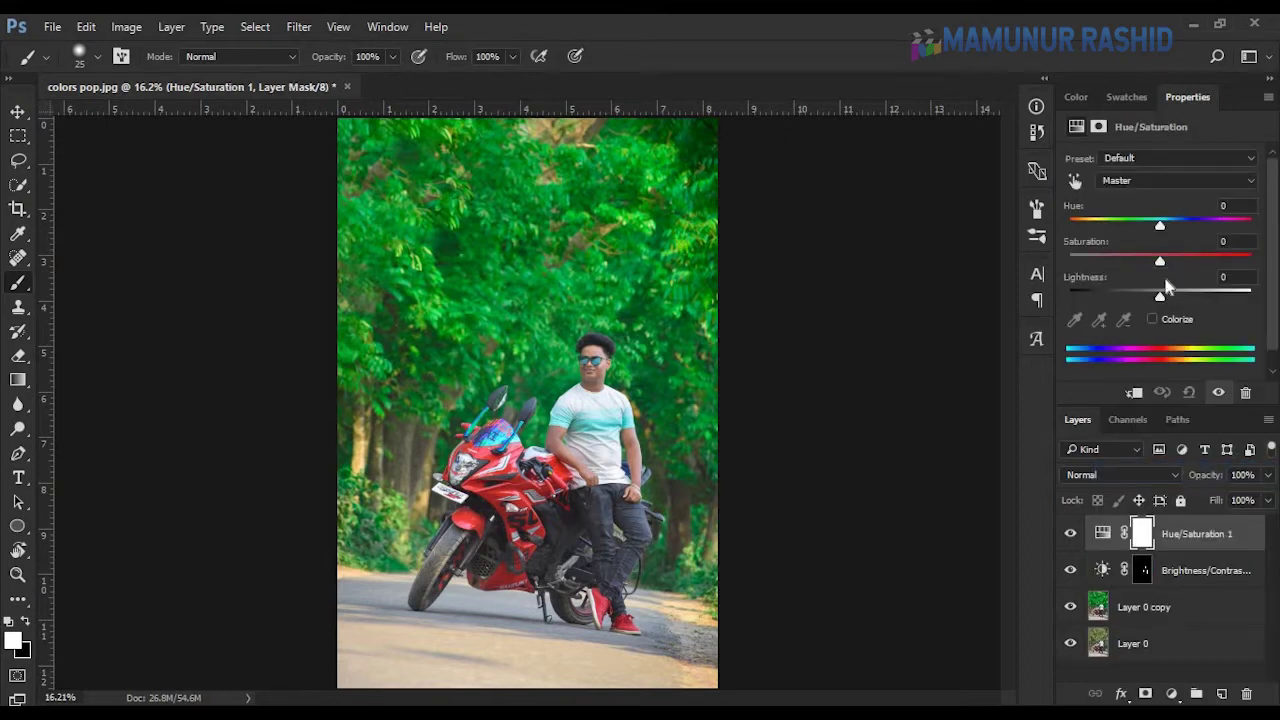
pyautogui.click(1148, 185)
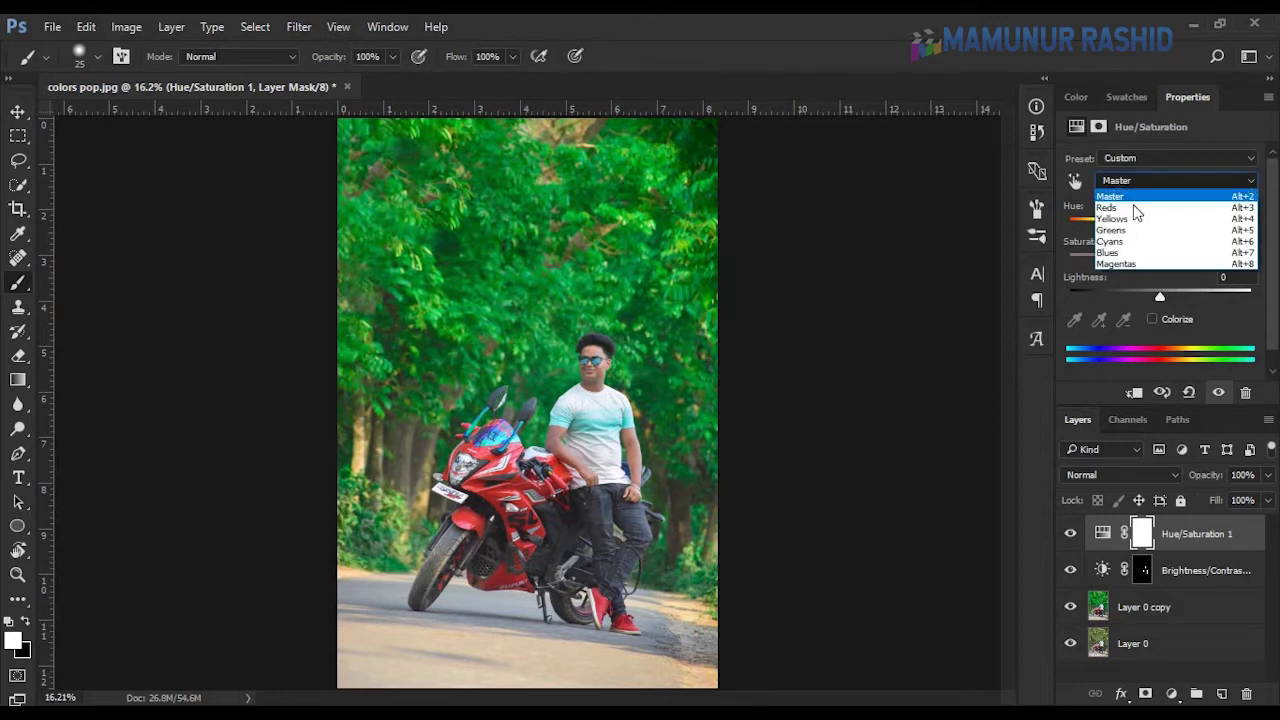
pyautogui.click(1136, 200)
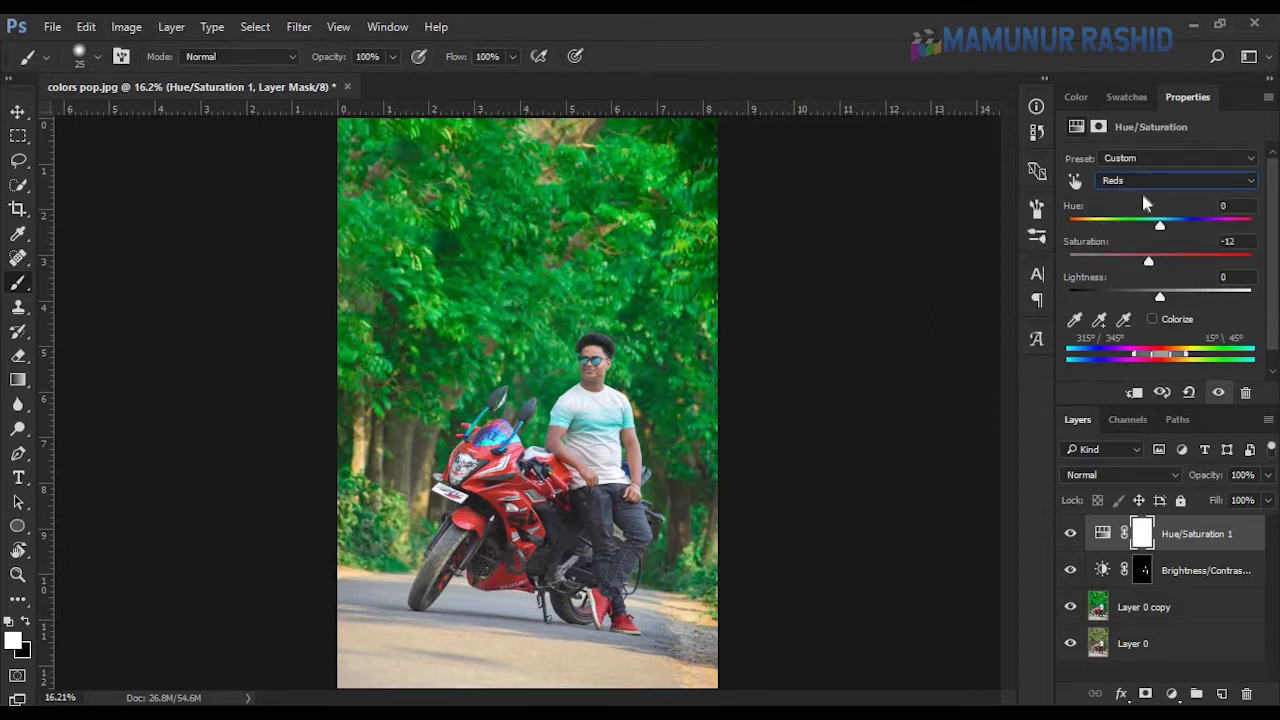
pyautogui.click(1145, 182)
pyautogui.click(1140, 216)
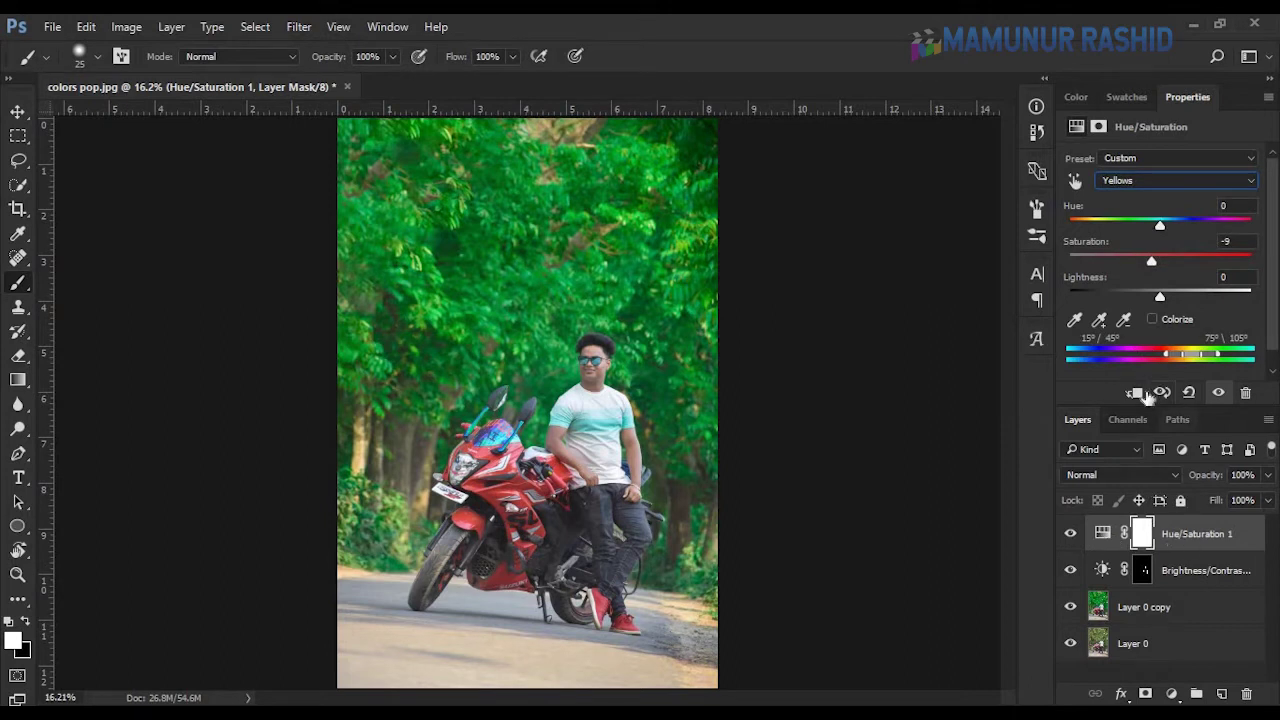
pyautogui.click(1142, 393)
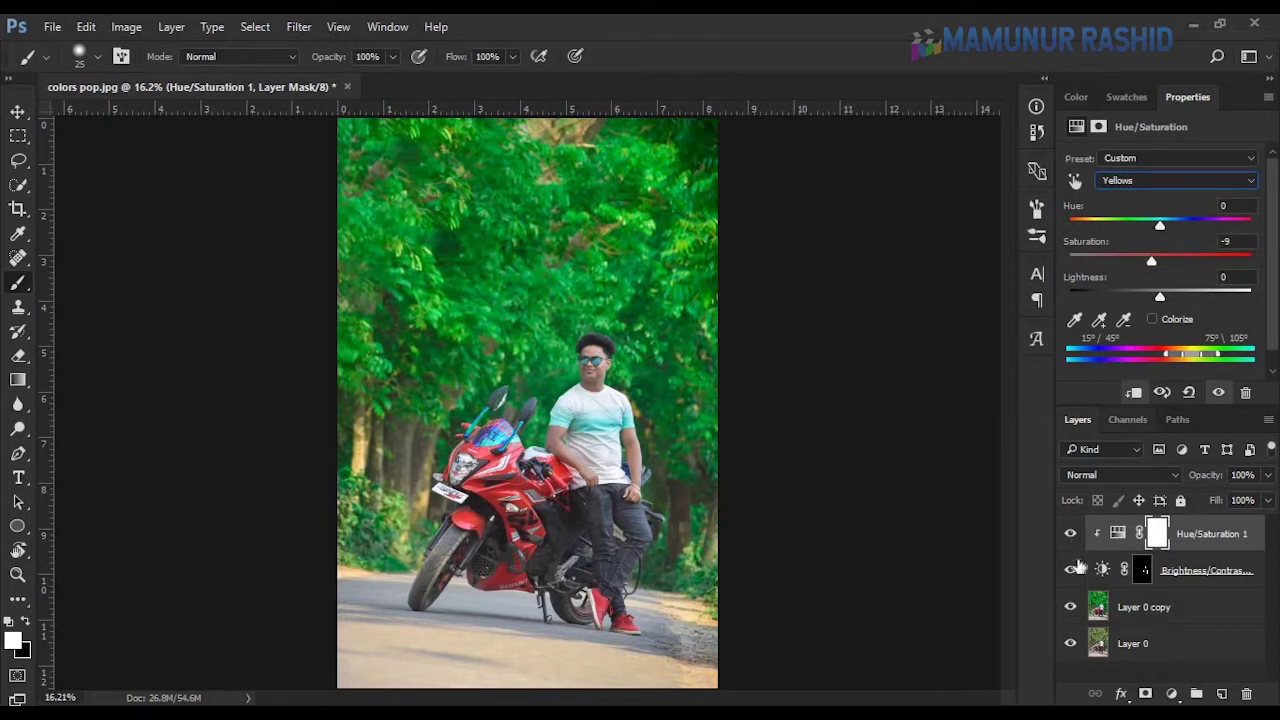
pyautogui.click(1071, 570)
# - Add Layer 1 on top and stamp all visible layers into it with Ctrl+Alt+Shift+E
pyautogui.click(1224, 693)
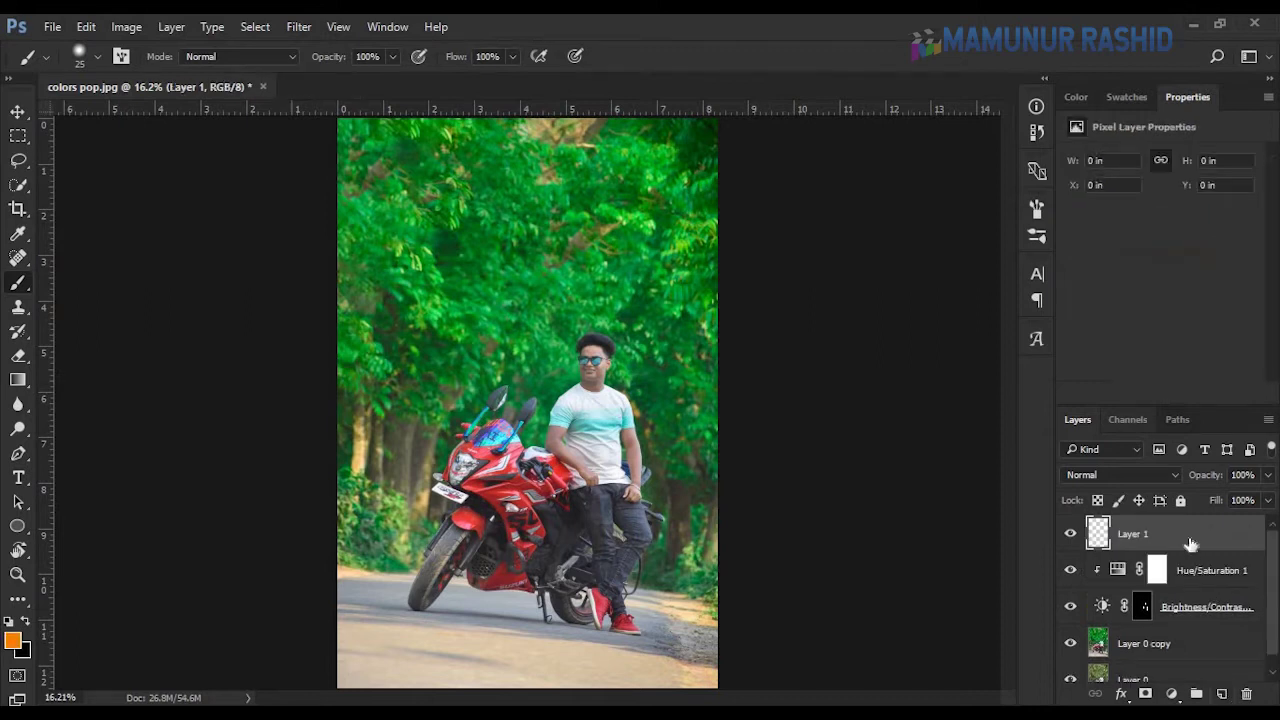
pyautogui.rightClick(1189, 538)
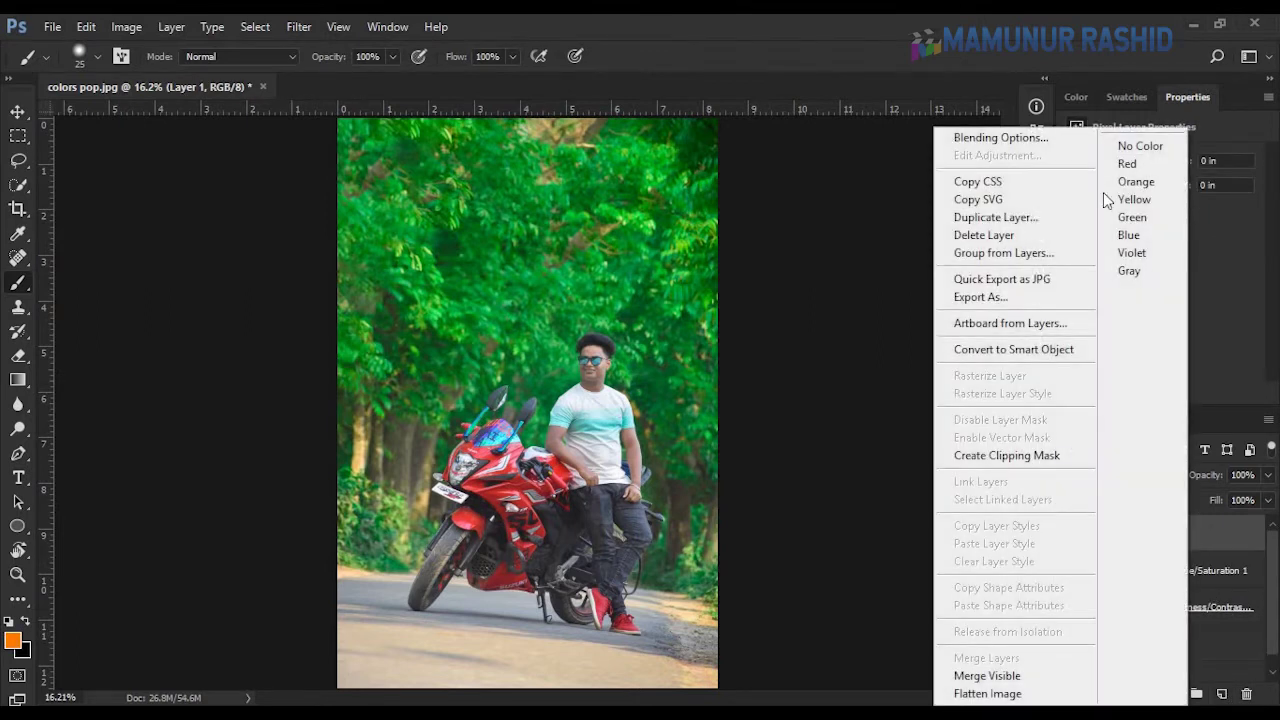
pyautogui.click(1160, 455)
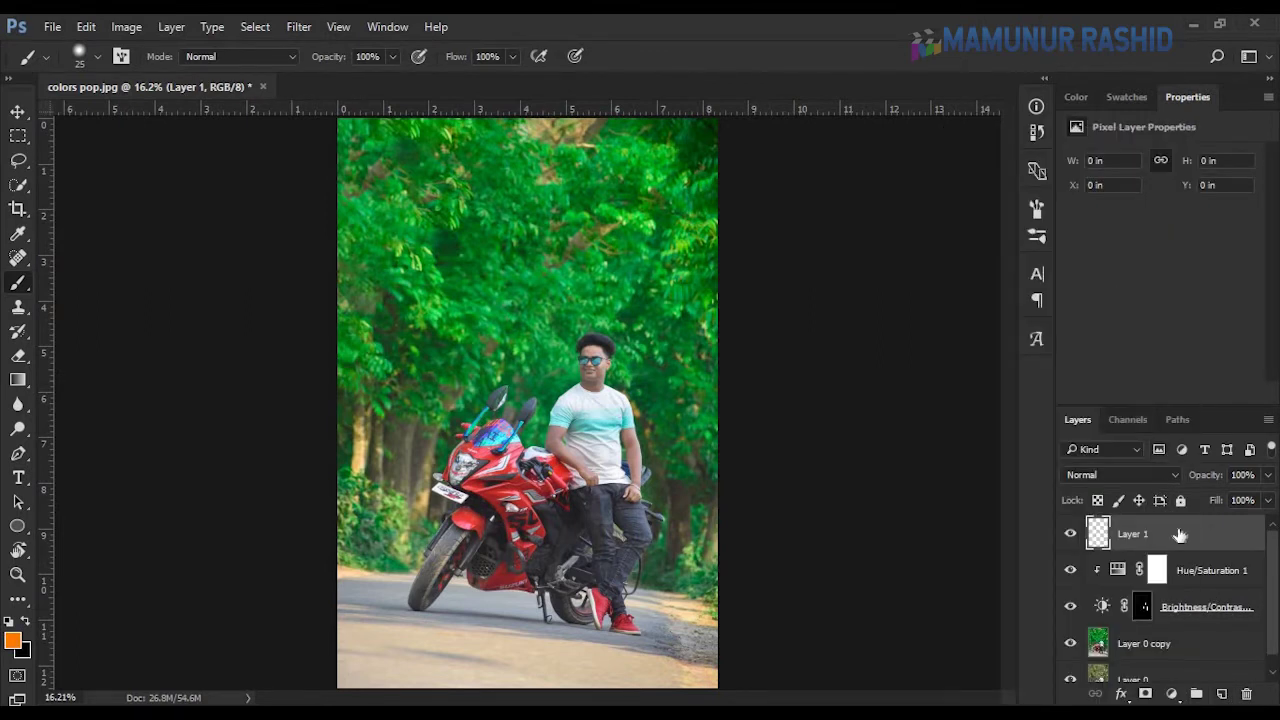
pyautogui.hotkey('ctrl', 'alt', 'shift', 'e')
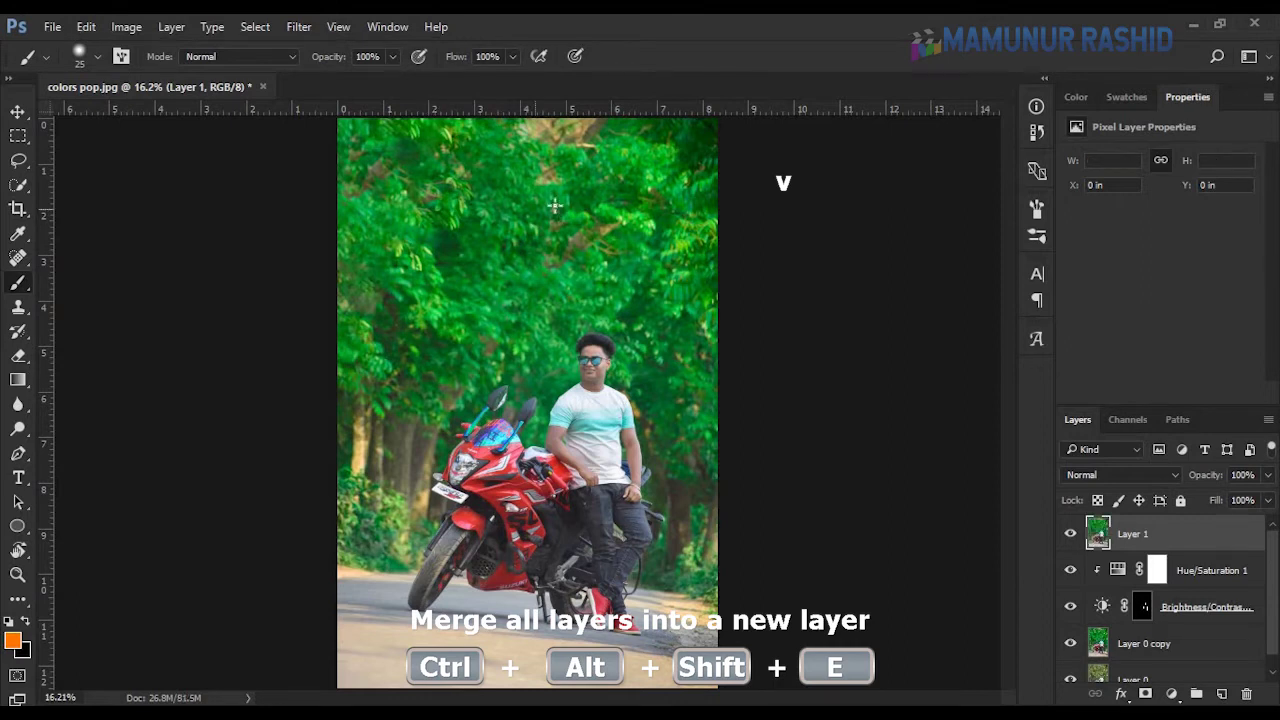
pyautogui.click(305, 26)
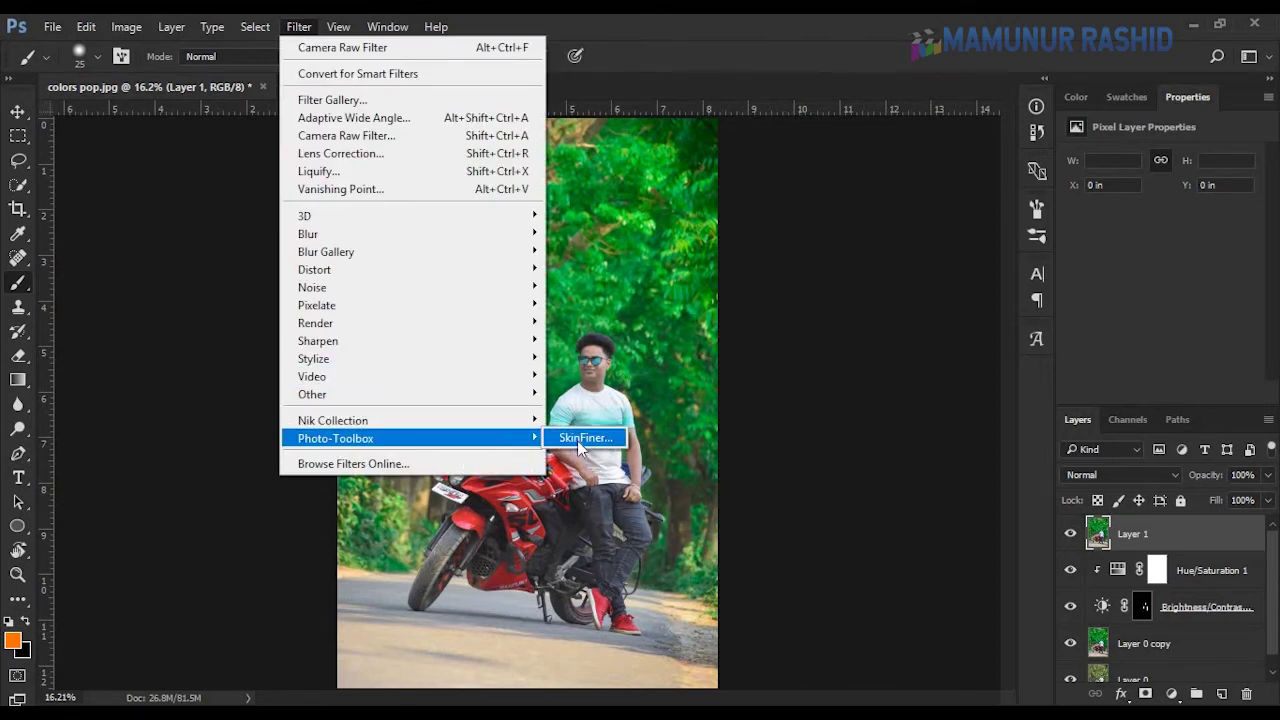
# - Launch the SkinFiner filter and zoom into its Before/After previews to inspect the skin
pyautogui.click(585, 438)
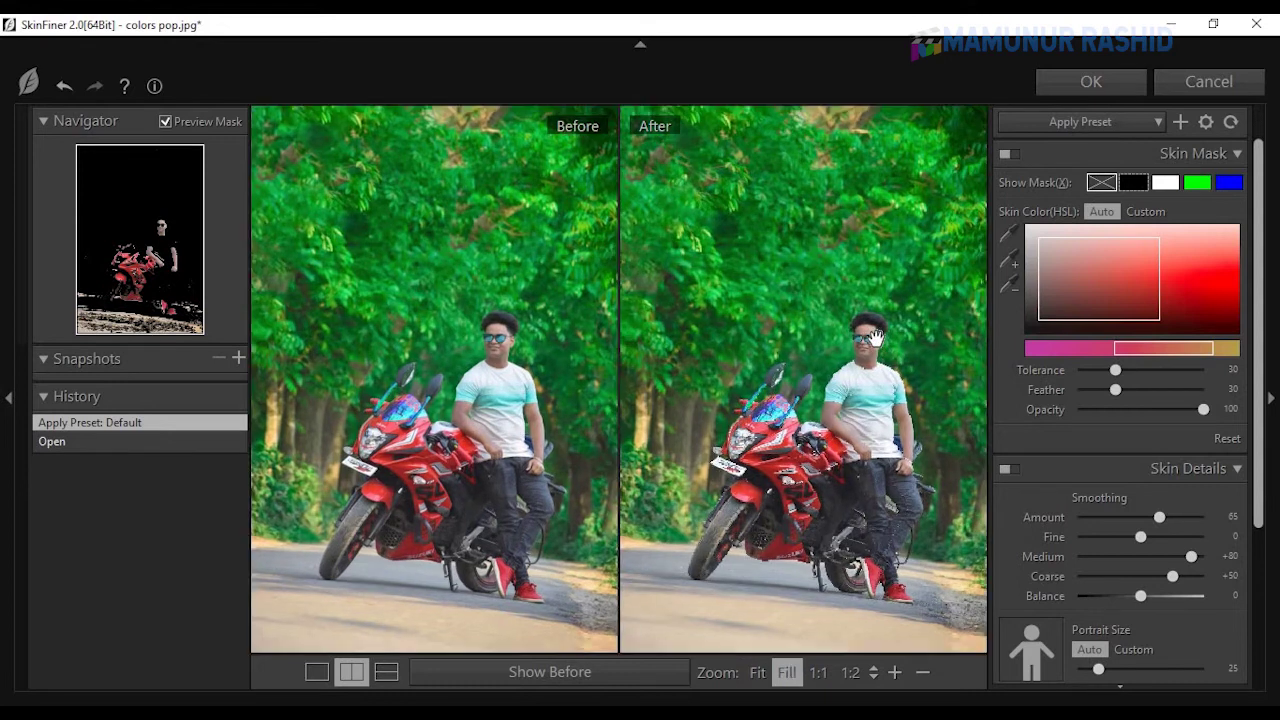
pyautogui.scroll(1, 873, 338)
pyautogui.scroll(1, 848, 350)
pyautogui.scroll(1, 848, 350)
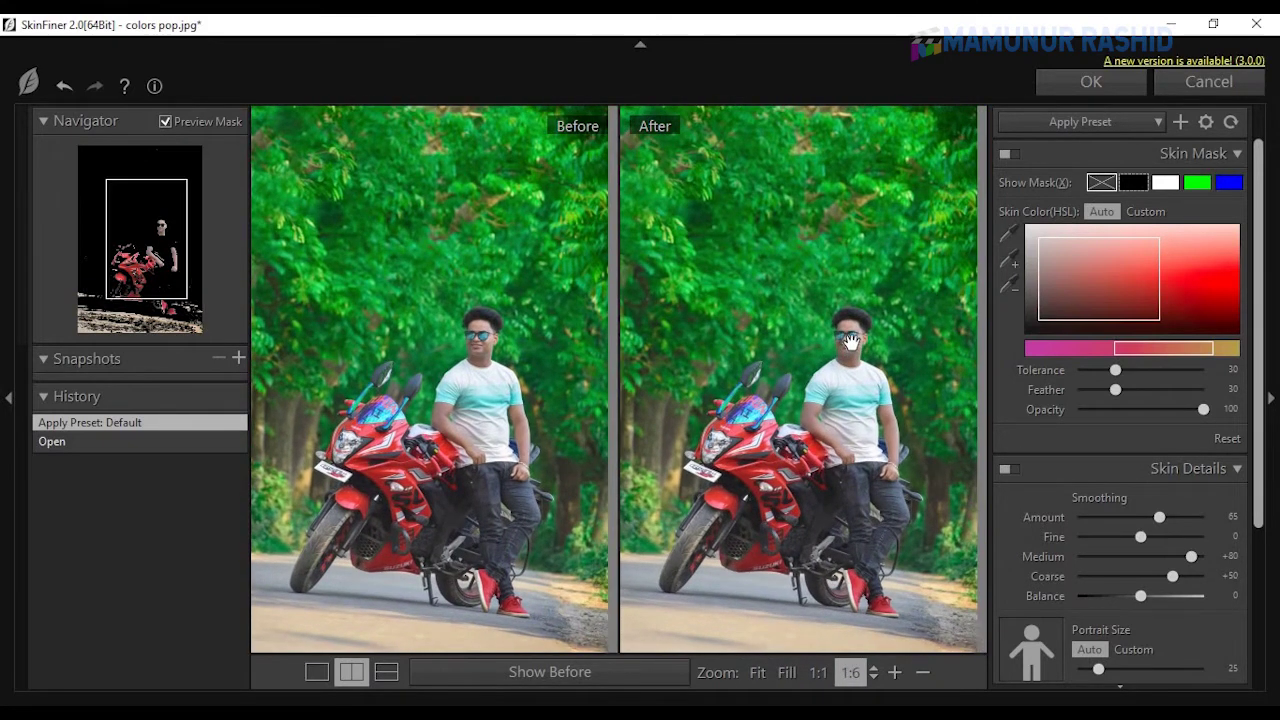
pyautogui.scroll(1, 870, 335)
pyautogui.scroll(1, 895, 315)
pyautogui.scroll(1, 899, 310)
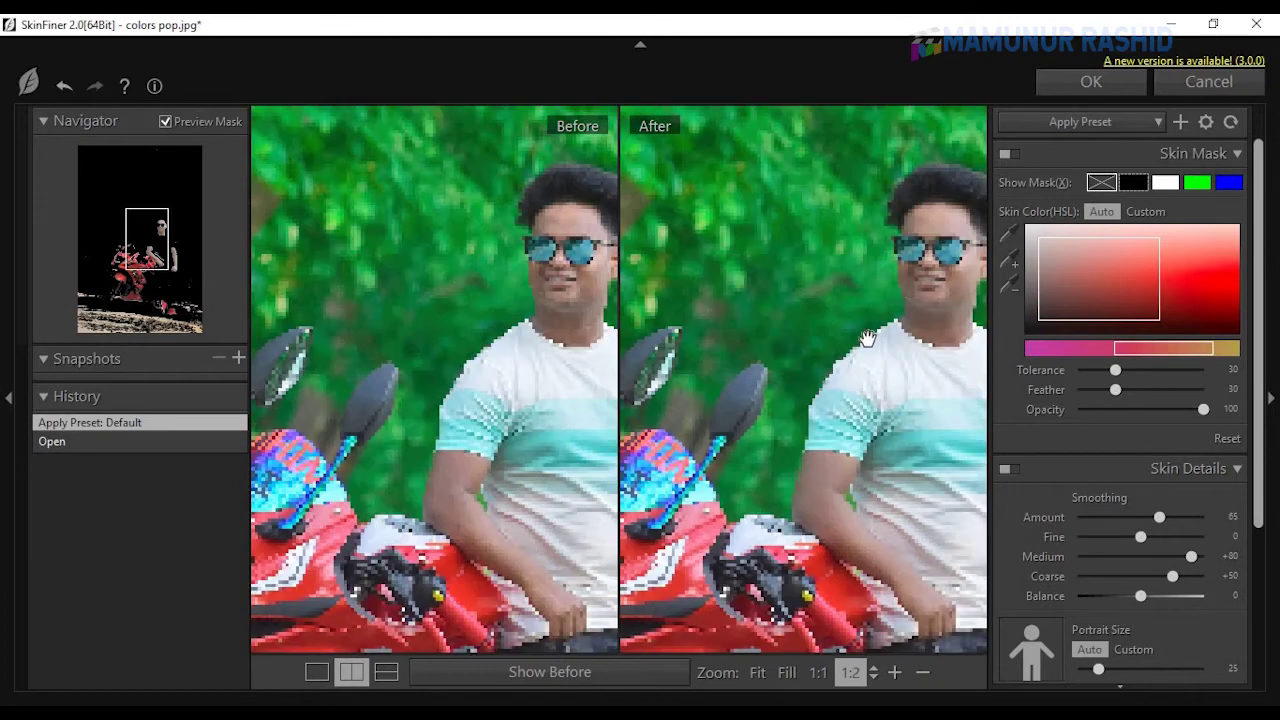
pyautogui.scroll(1, 830, 355)
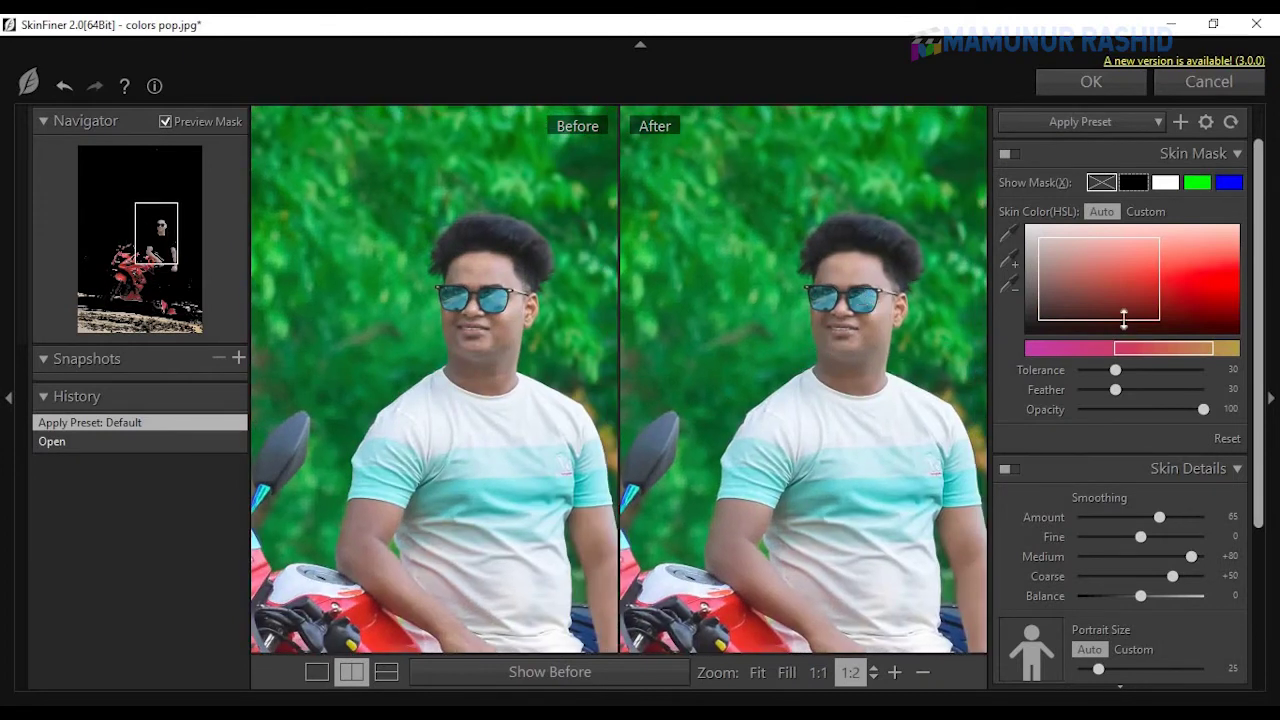
pyautogui.scroll(-1, 1263, 447)
pyautogui.click(1267, 447)
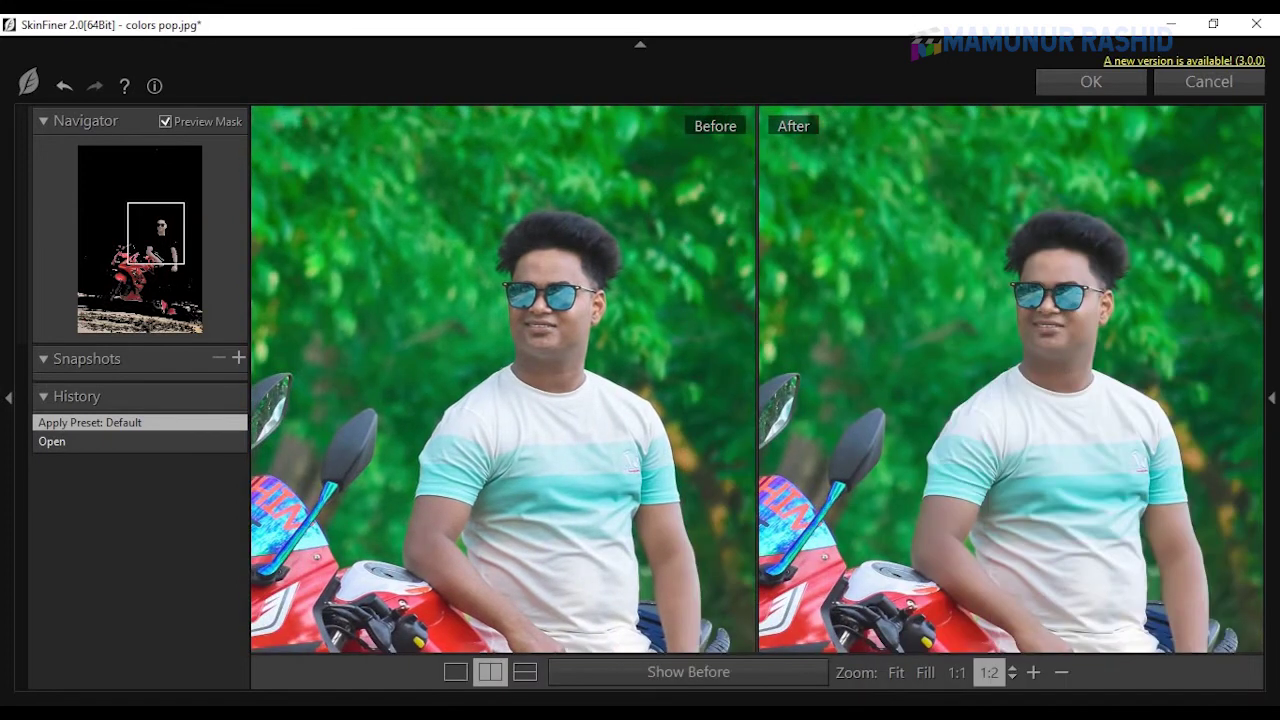
pyautogui.scroll(-1, 1268, 440)
pyautogui.click(1268, 440)
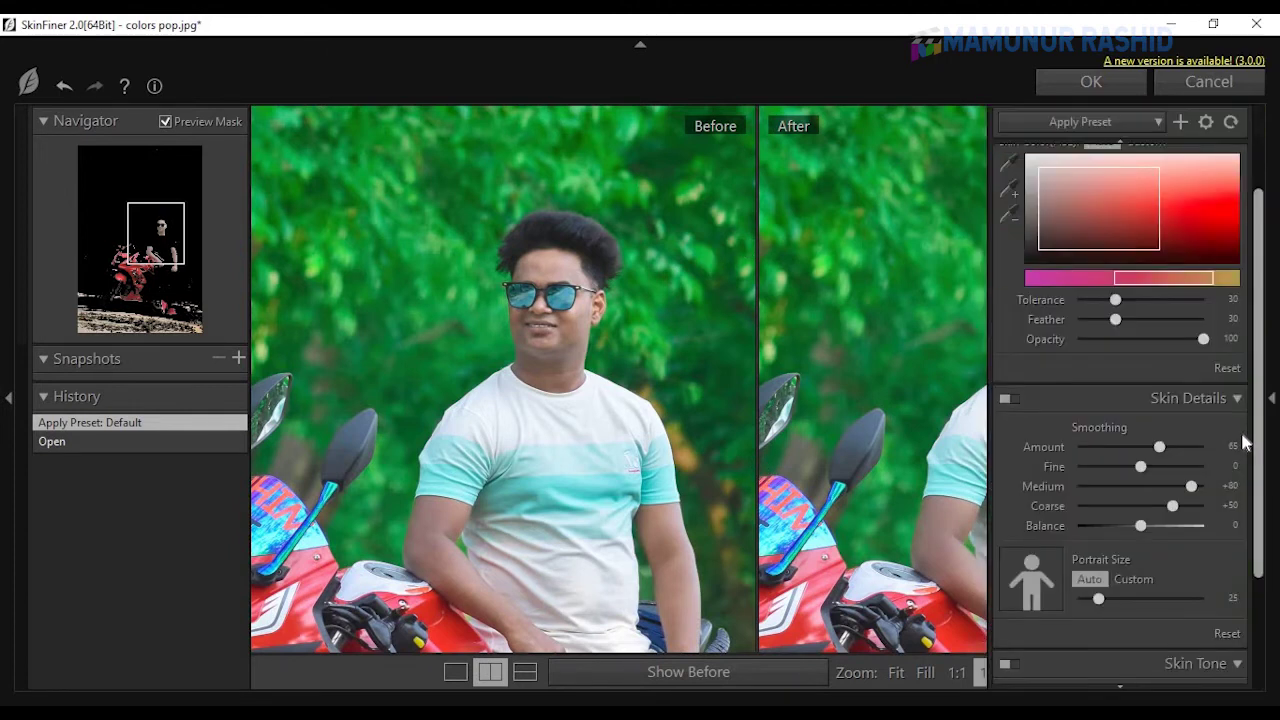
pyautogui.scroll(-1, 1263, 466)
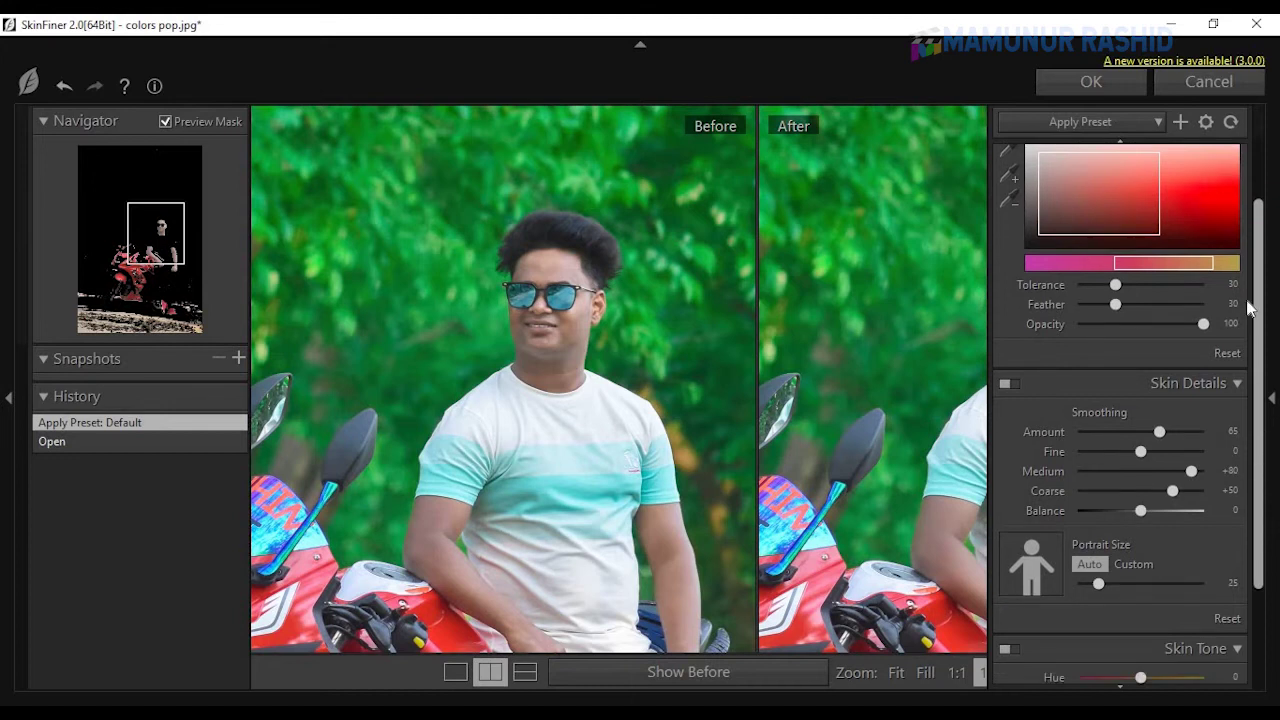
# - Apply the Smoothing-High preset and compare Before/After previews zoomed to fit
pyautogui.click(1158, 124)
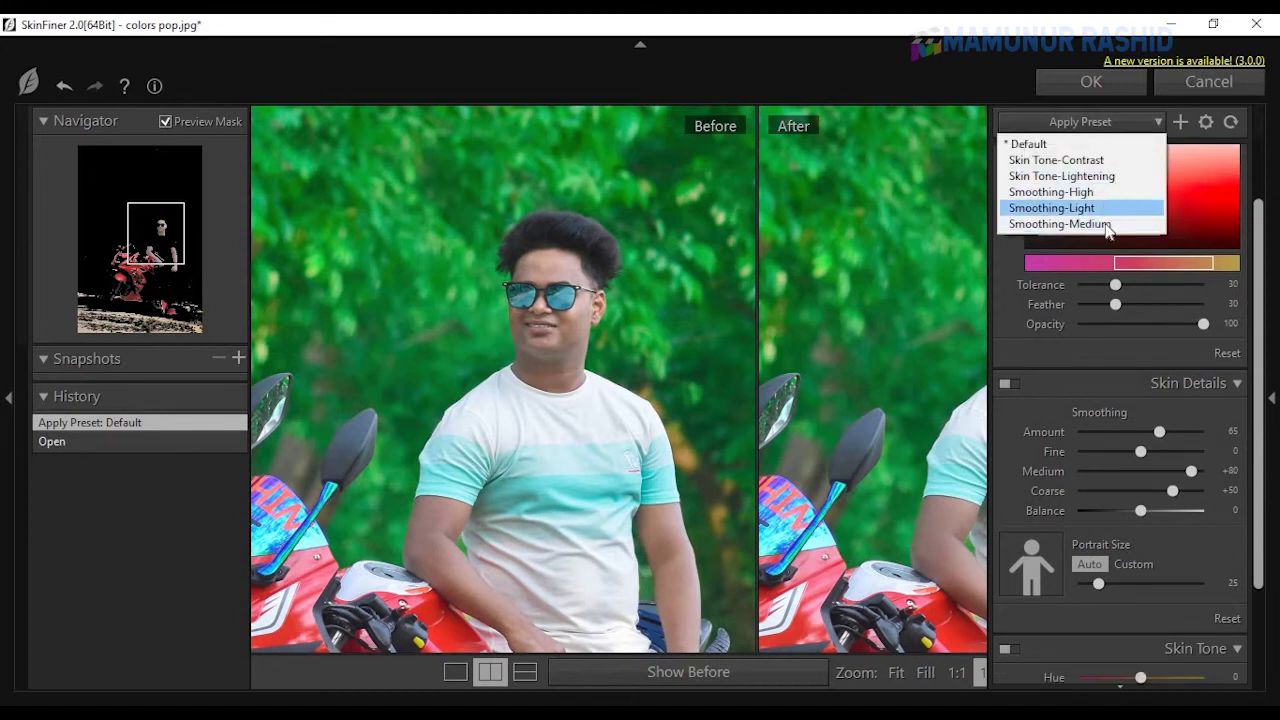
pyautogui.click(1099, 191)
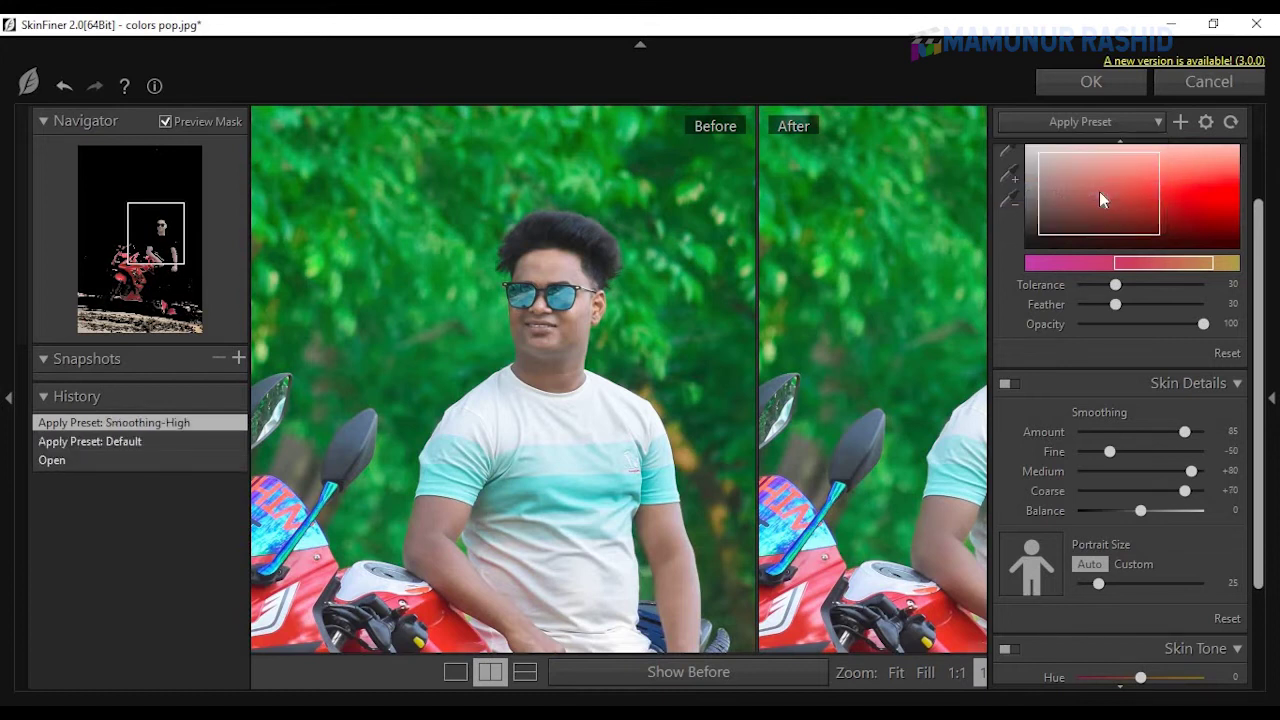
pyautogui.press('Tab')
pyautogui.moveTo(876, 430); pyautogui.dragTo(926, 420)
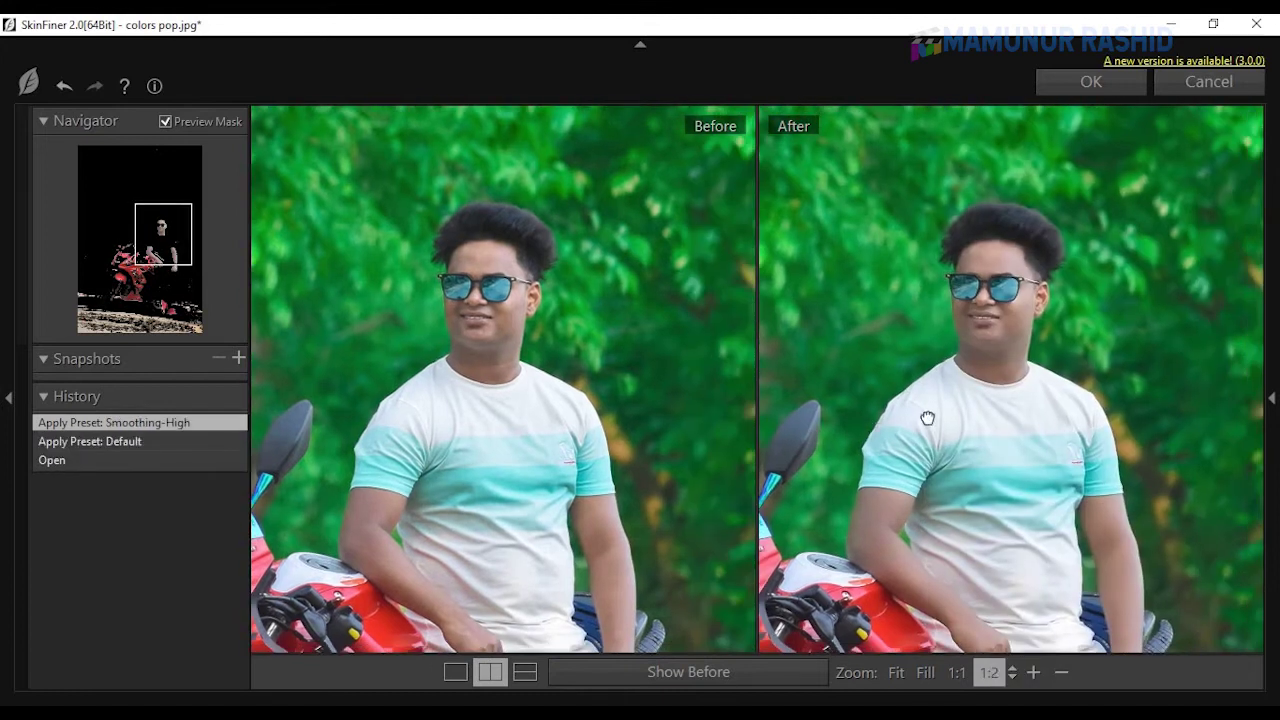
pyautogui.moveTo(968, 316); pyautogui.dragTo(971, 271)
pyautogui.click(975, 332)
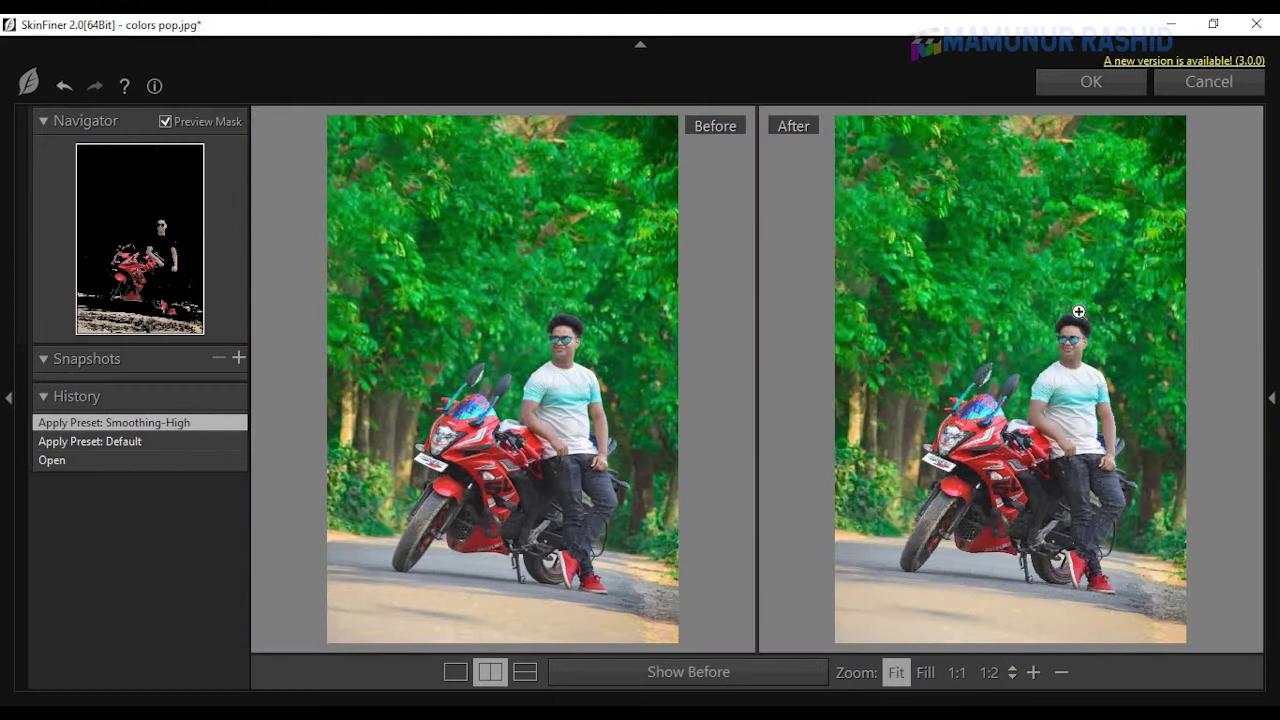
# - Accept the SkinFiner smoothing, then zoom to the face at 200% and compare with Layer 1 hidden and shown
pyautogui.click(1112, 84)
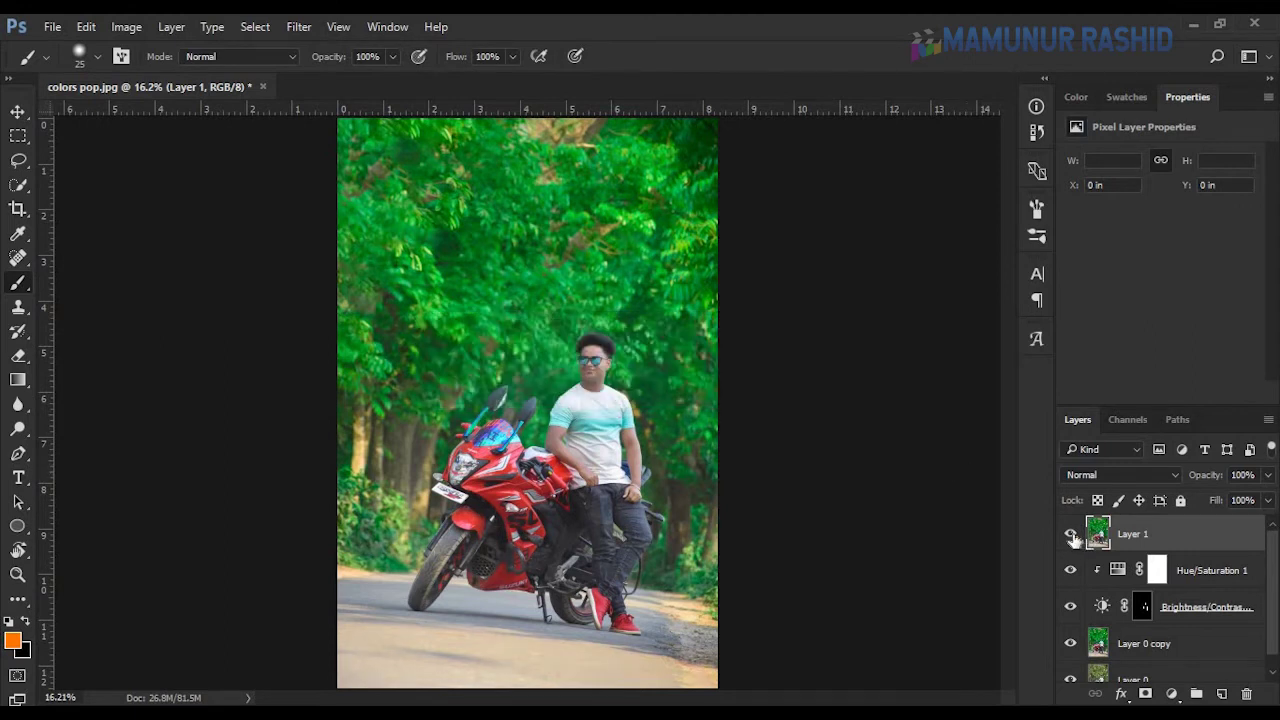
pyautogui.press('z')
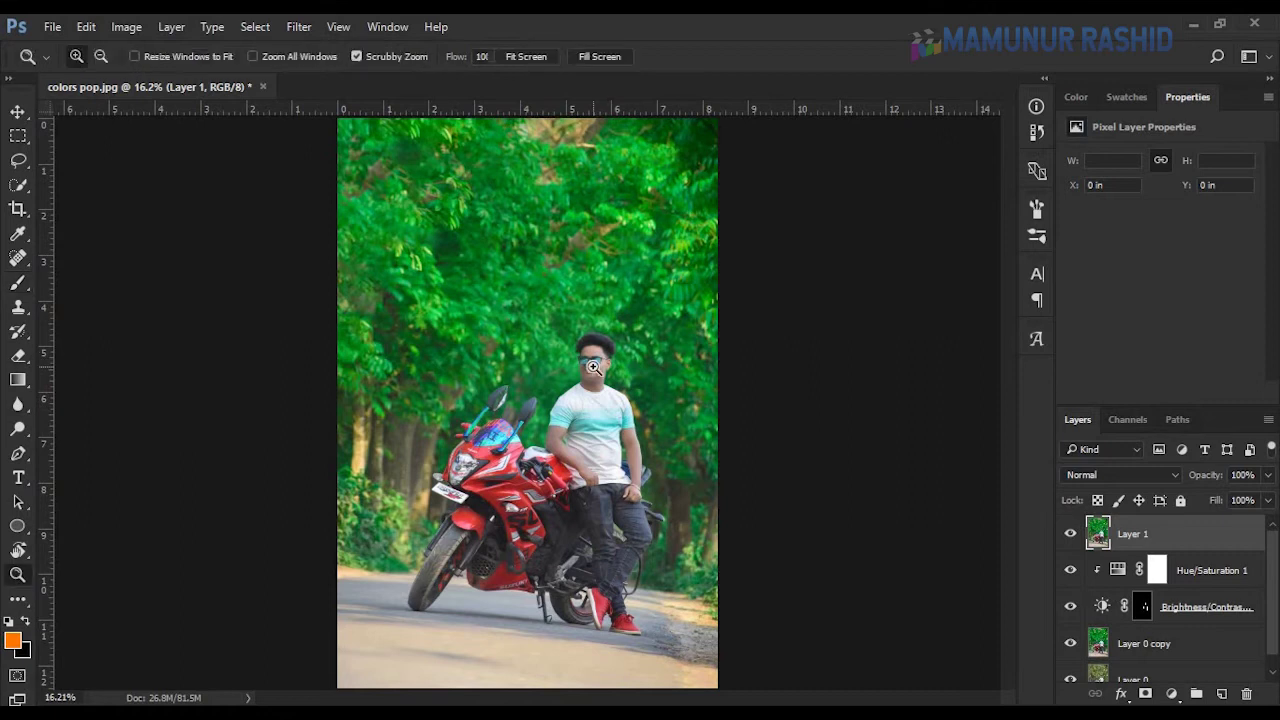
pyautogui.moveTo(593, 372); pyautogui.dragTo(872, 268)
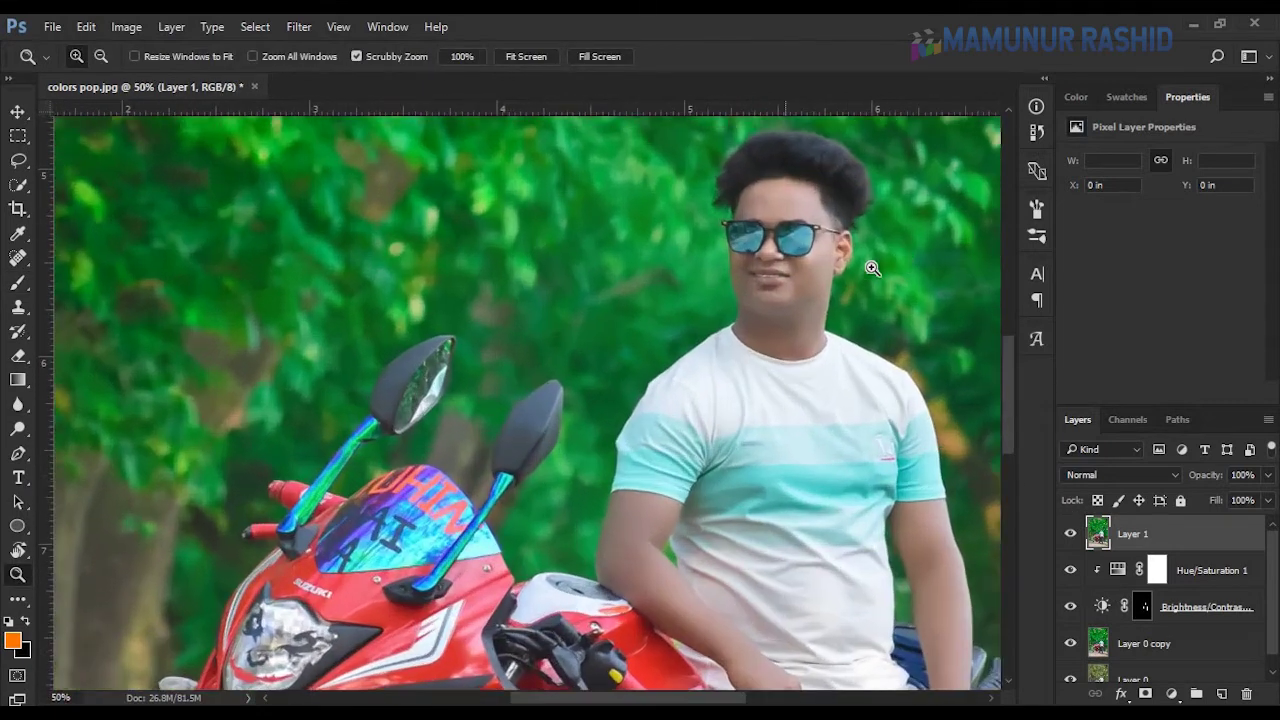
pyautogui.click(872, 268)
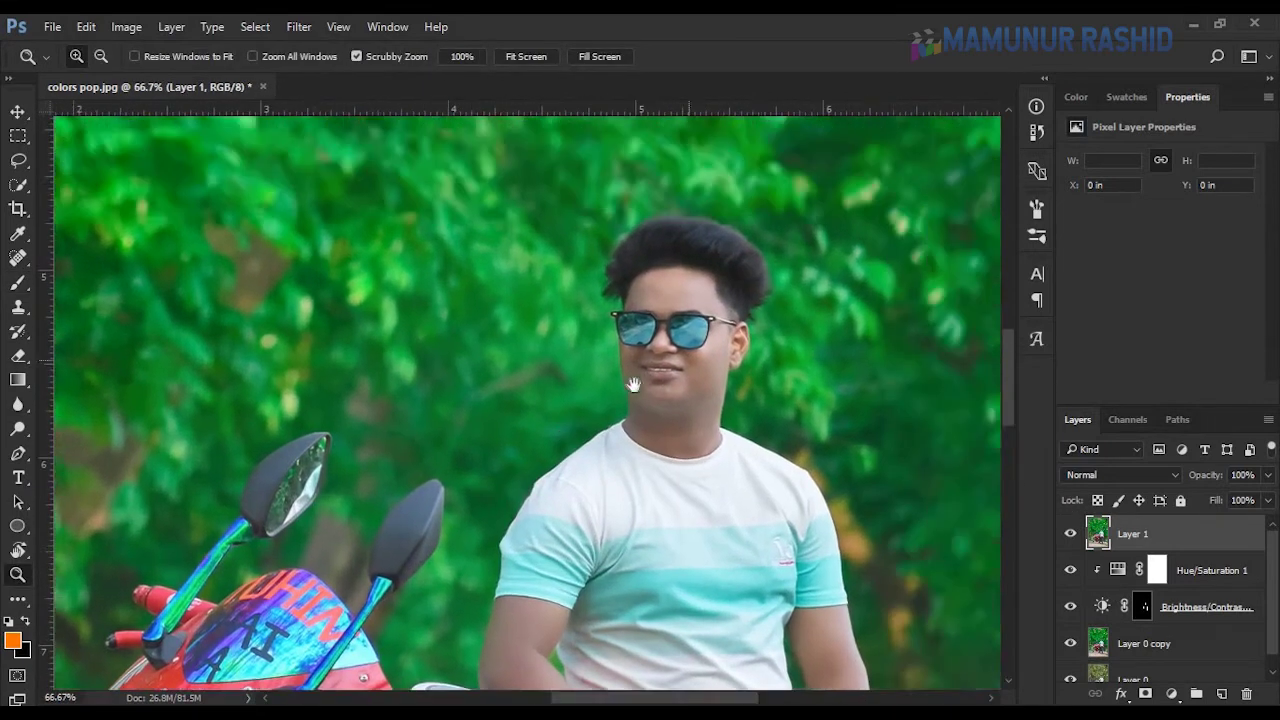
pyautogui.moveTo(786, 366); pyautogui.dragTo(653, 451)
pyautogui.hotkey('ctrl', '+')
pyautogui.hotkey('ctrl', '+')
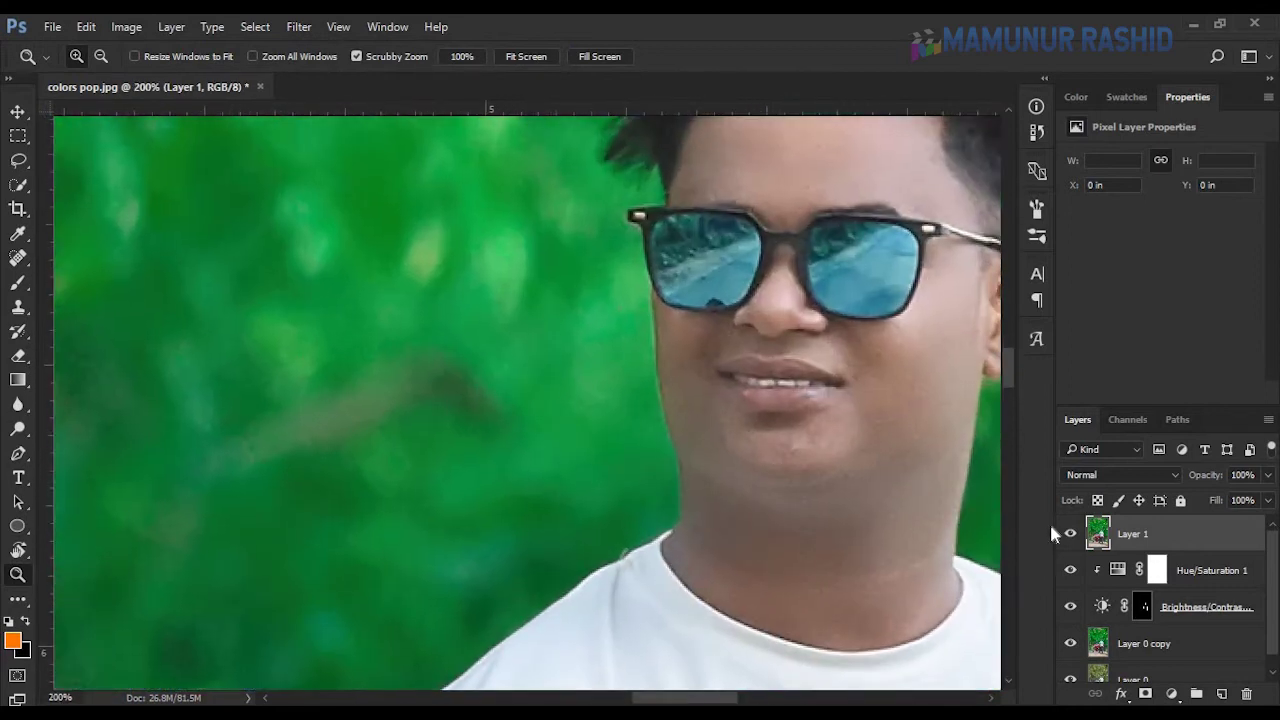
pyautogui.click(1069, 533)
pyautogui.click(1069, 533)
pyautogui.moveTo(869, 423); pyautogui.dragTo(495, 567)
pyautogui.moveTo(554, 606); pyautogui.dragTo(622, 461)
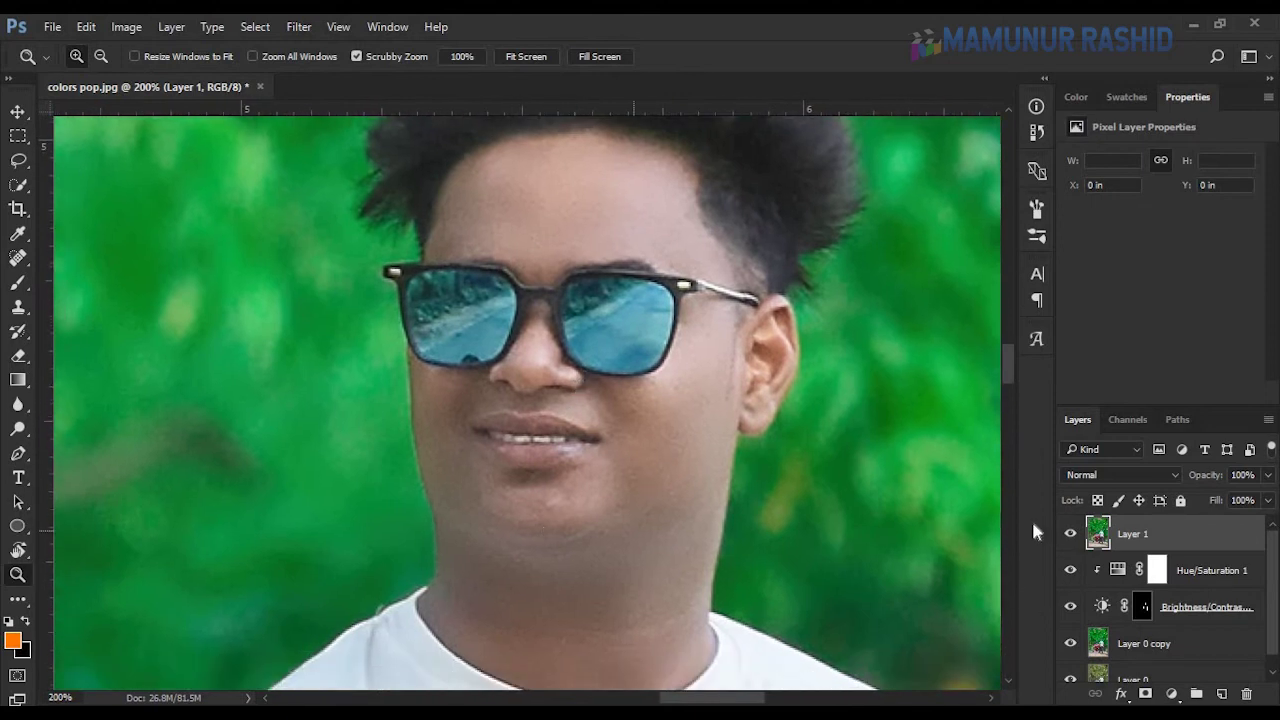
# - Fit the whole photo on screen and duplicate Layer 1 into Layer 1 copy
pyautogui.press('j')
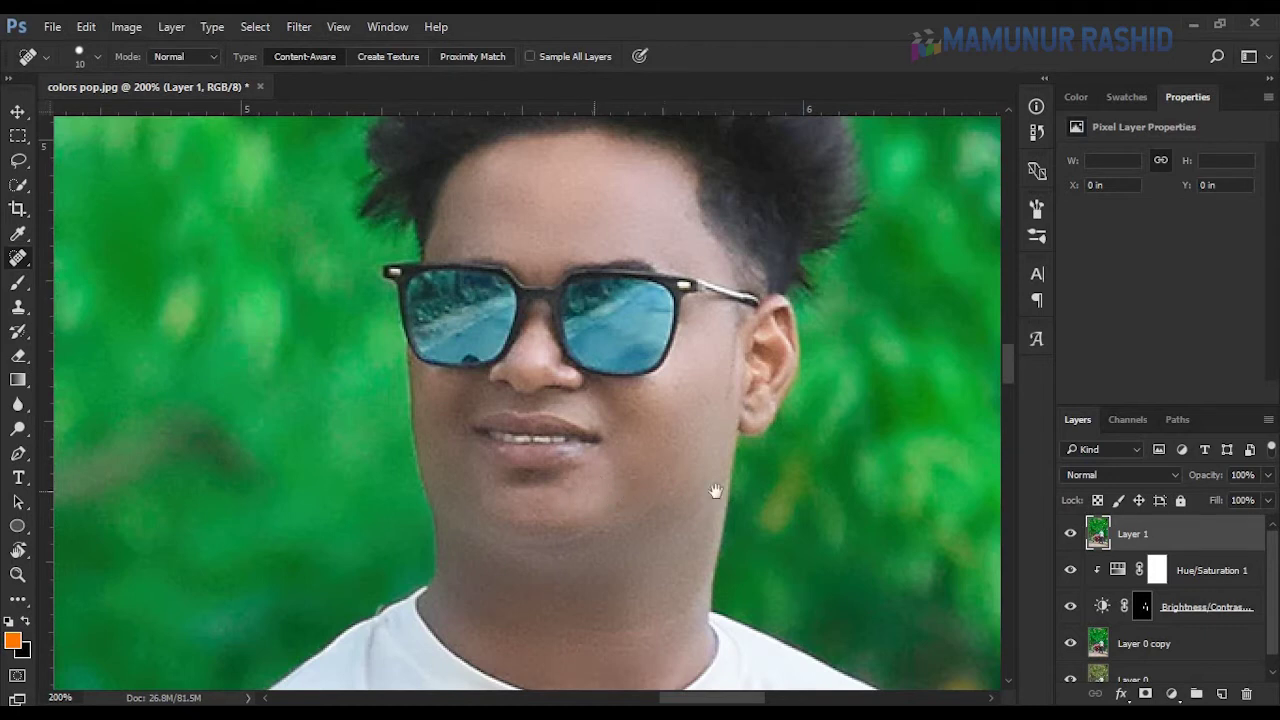
pyautogui.moveTo(715, 491); pyautogui.dragTo(694, 569)
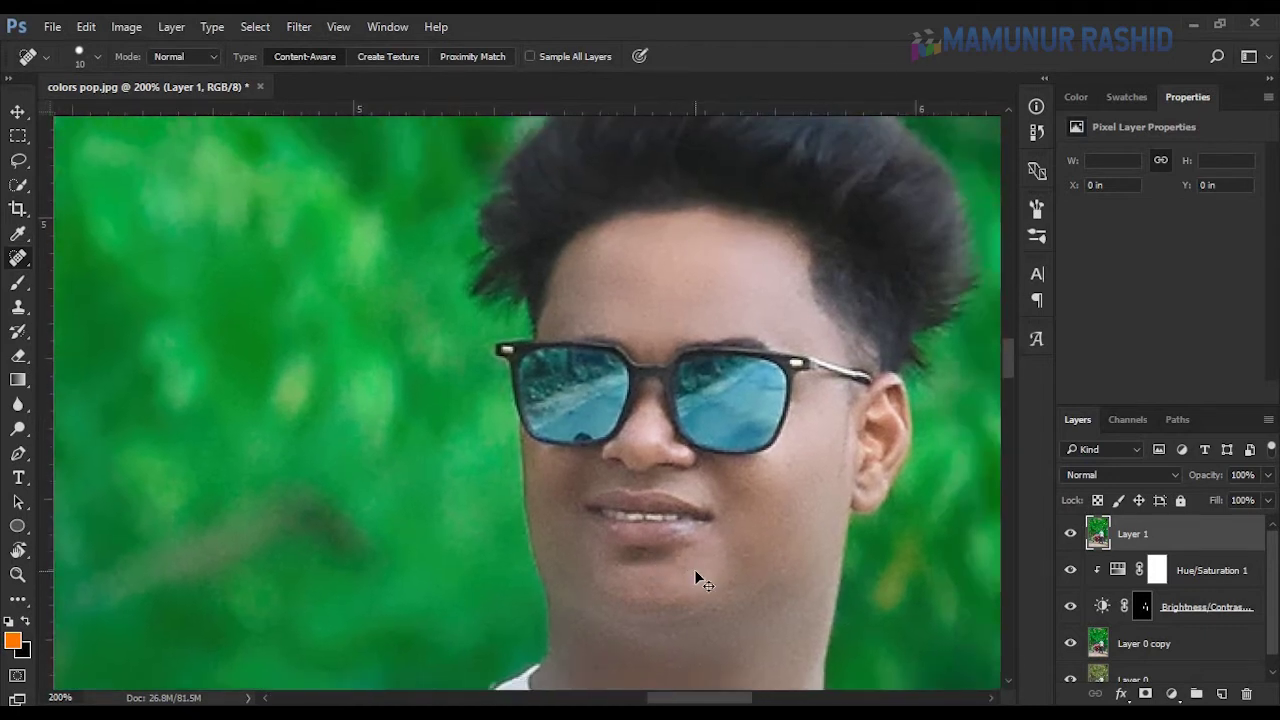
pyautogui.hotkey('ctrl', '0')
pyautogui.moveTo(1205, 542); pyautogui.dragTo(1221, 693)
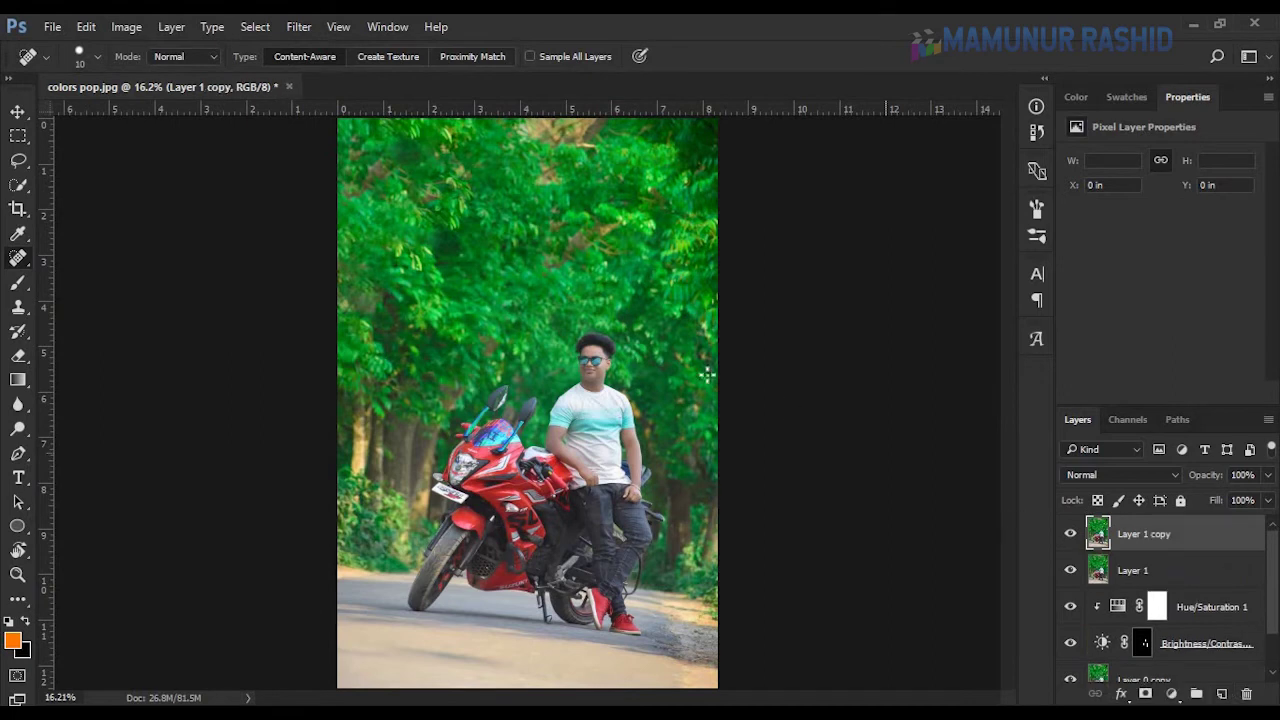
# - In the Camera Raw filter, raise saturation: Reds +26, Greens +24, Blues +19
pyautogui.click(289, 30)
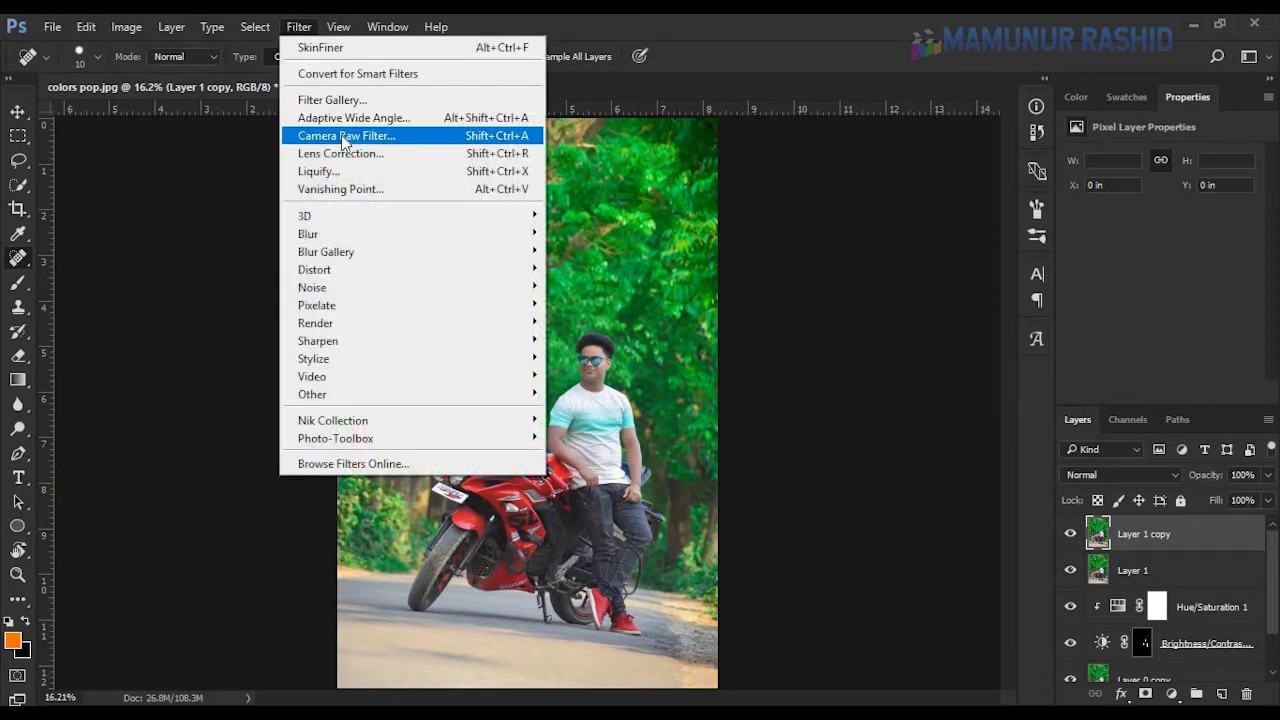
pyautogui.click(343, 140)
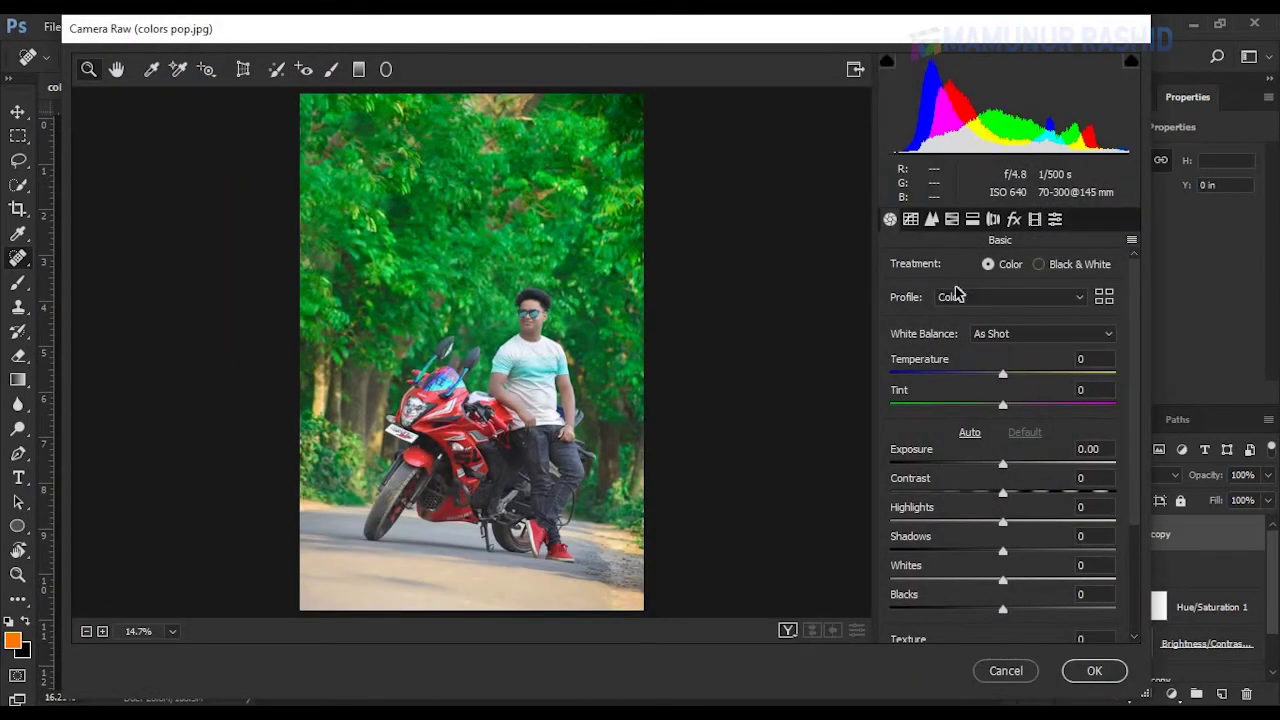
pyautogui.click(952, 219)
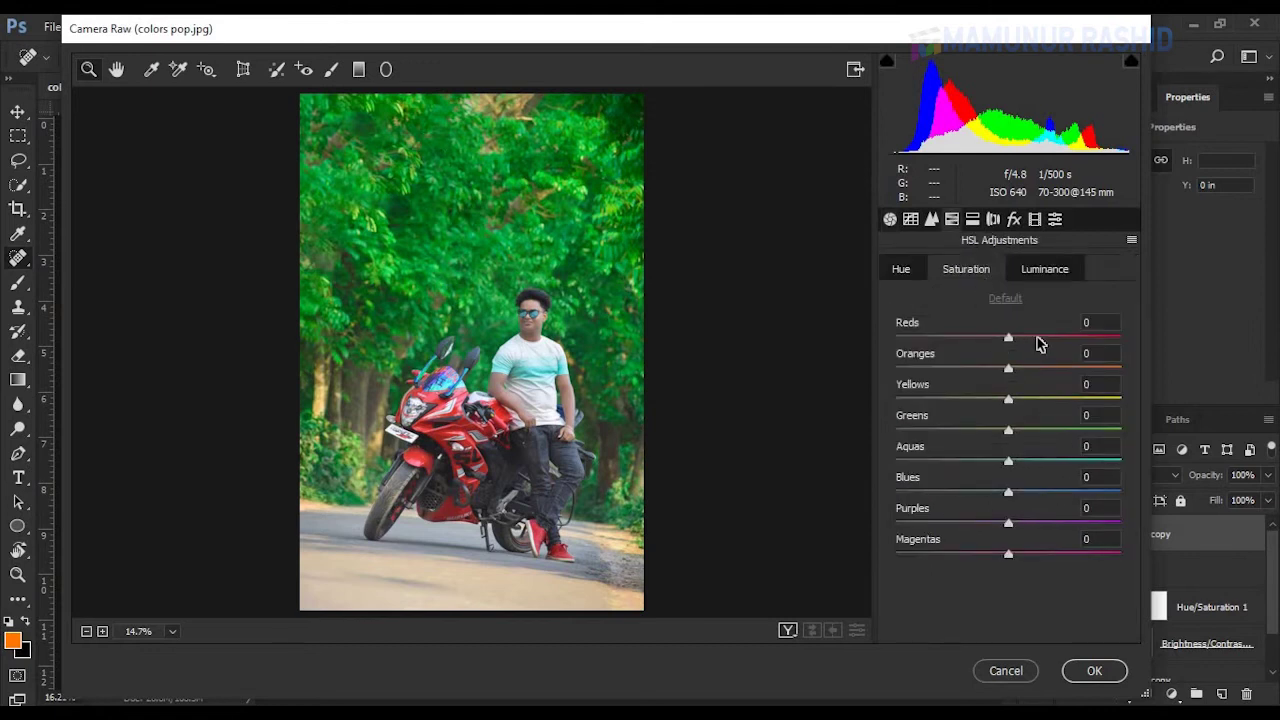
pyautogui.click(1038, 340)
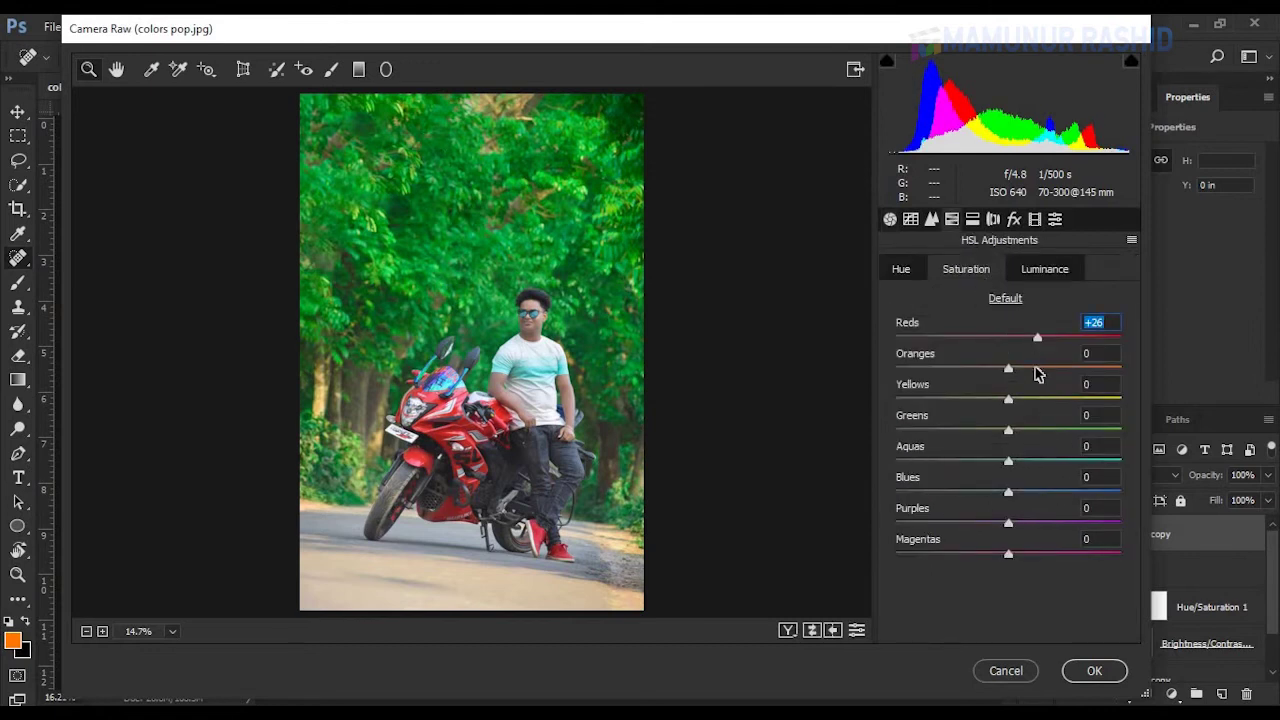
pyautogui.click(1050, 432)
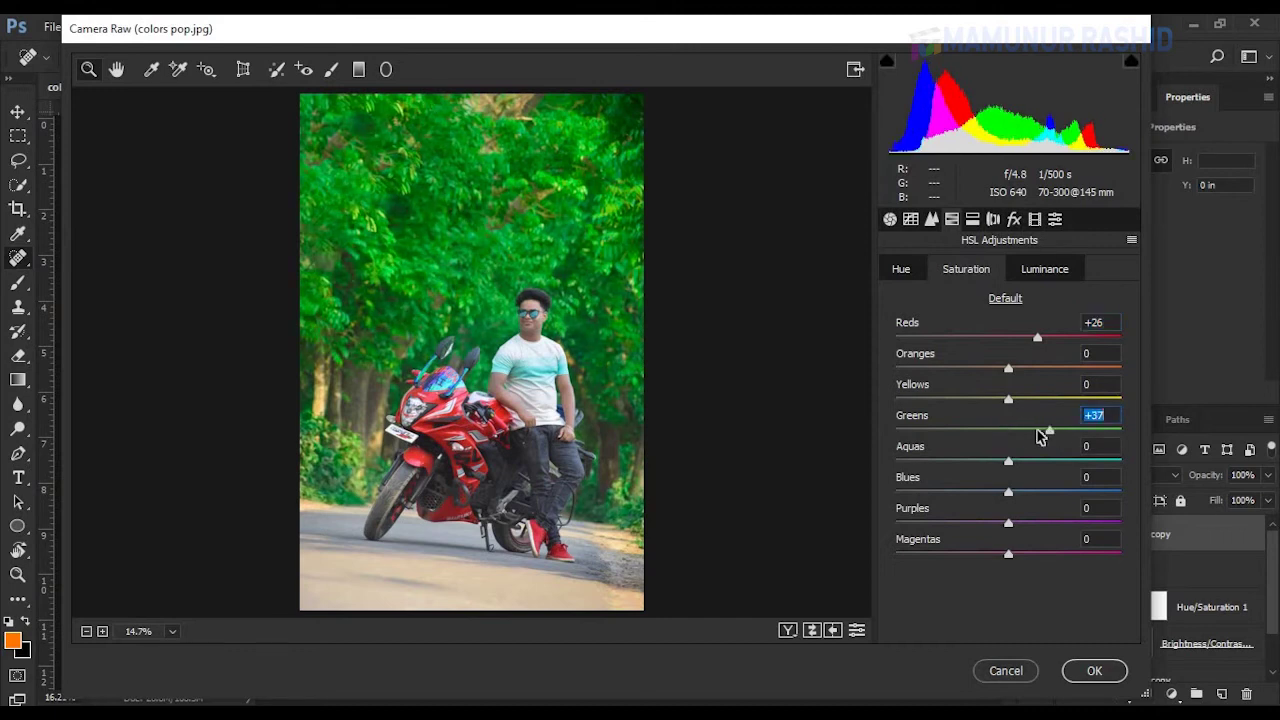
pyautogui.moveTo(1040, 435); pyautogui.dragTo(1036, 437)
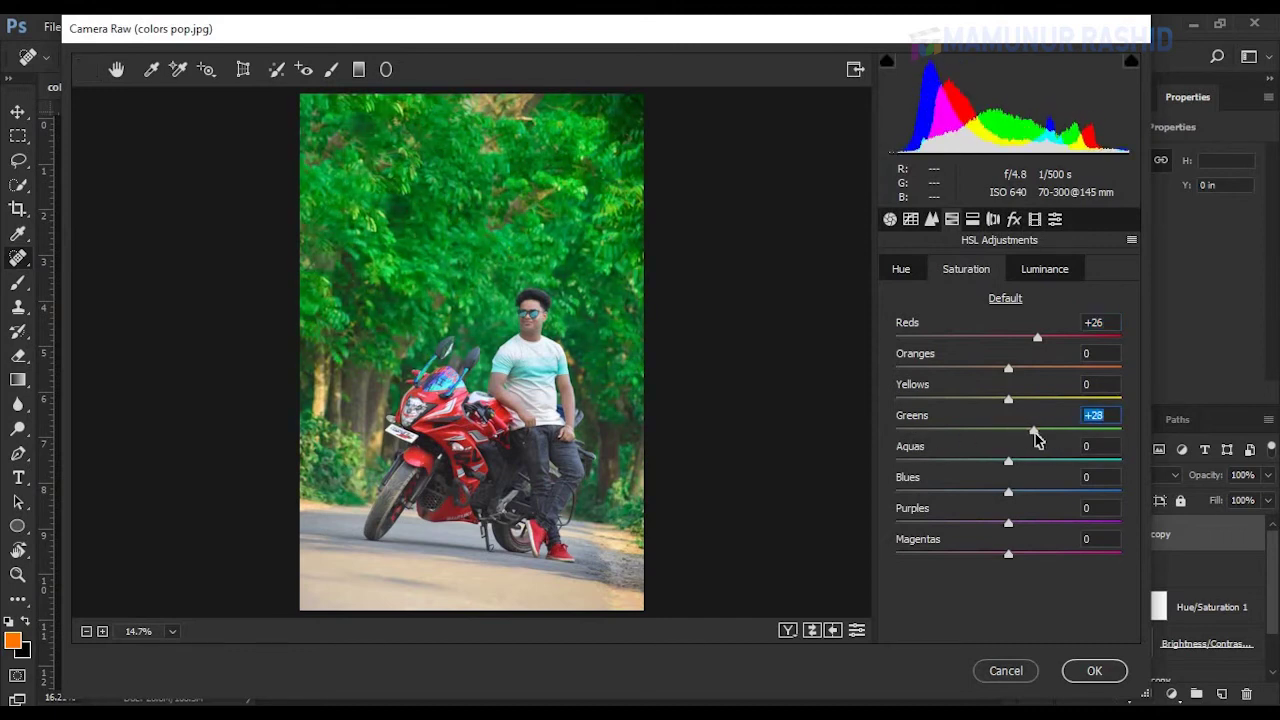
pyautogui.click(1030, 492)
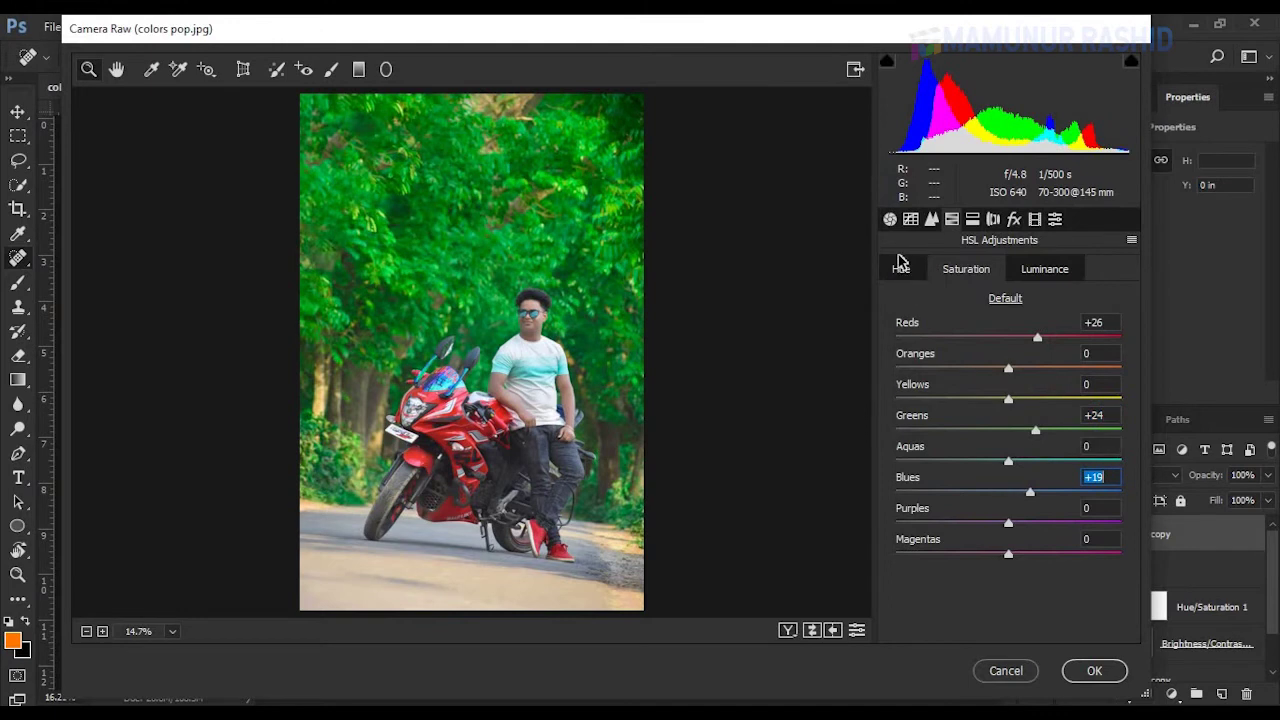
# - Add a light post-crop vignette with Amount -18
pyautogui.click(1014, 219)
pyautogui.click(965, 463)
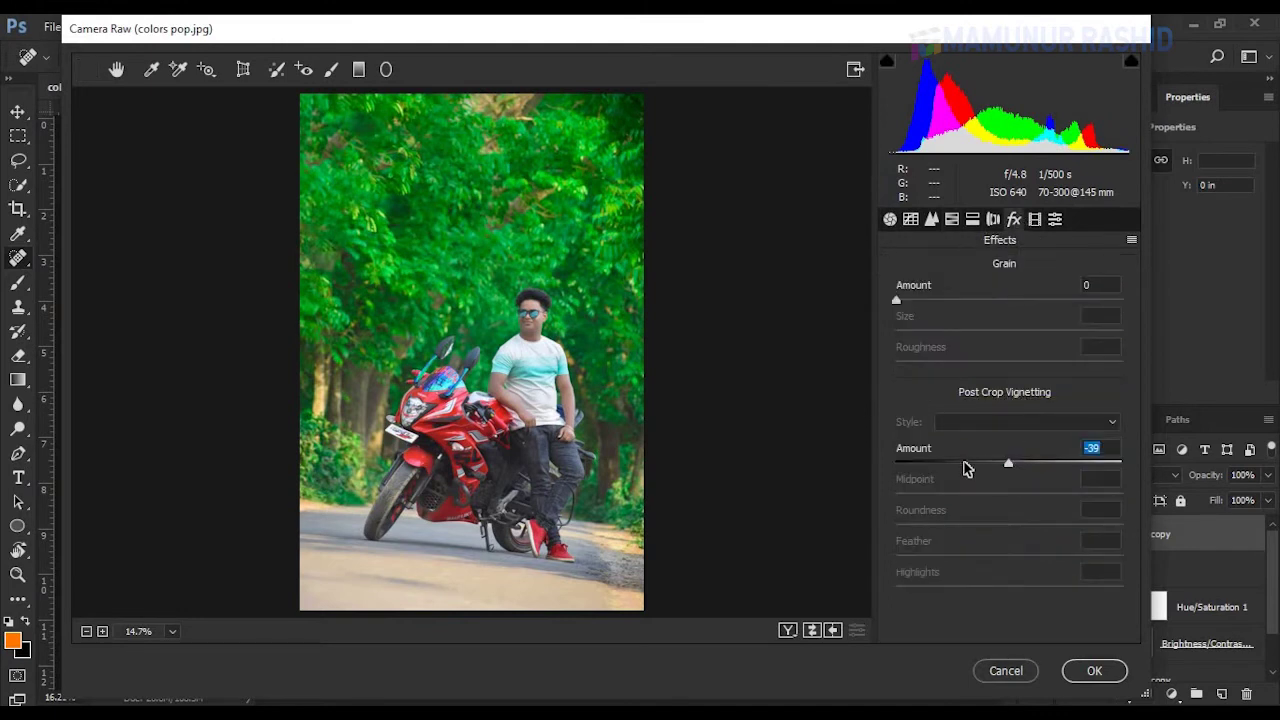
pyautogui.click(986, 473)
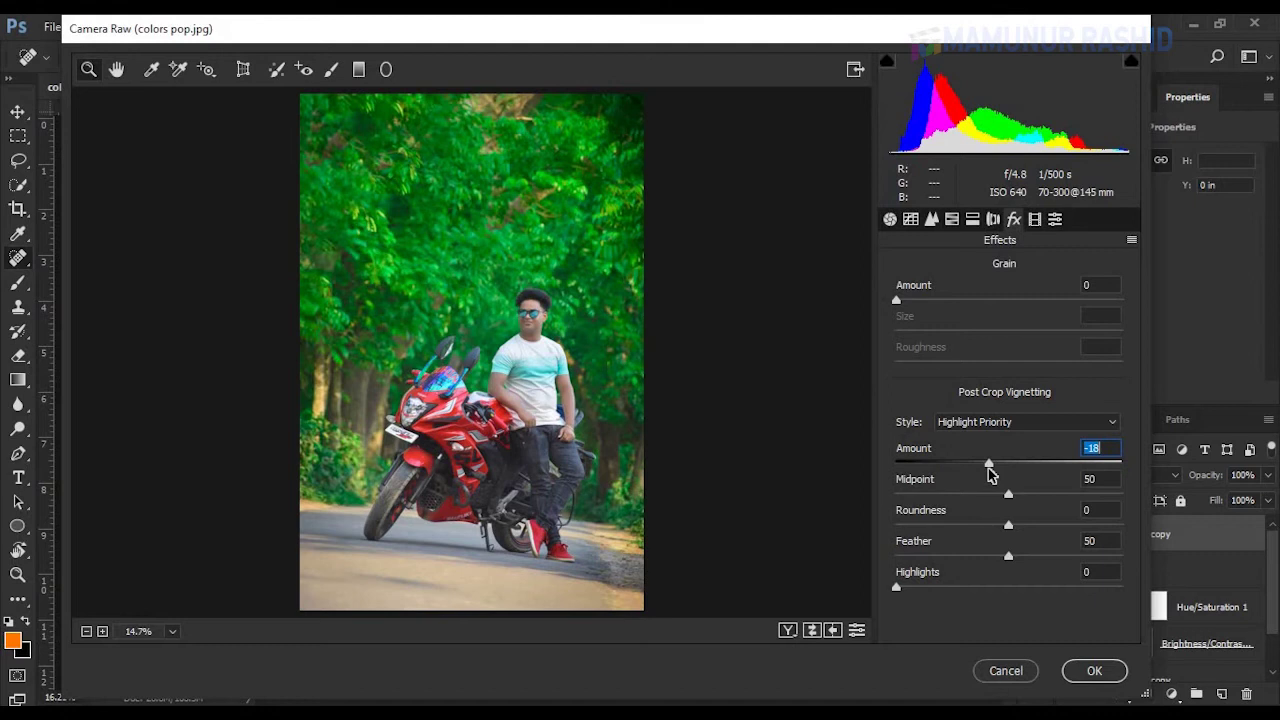
pyautogui.click(386, 69)
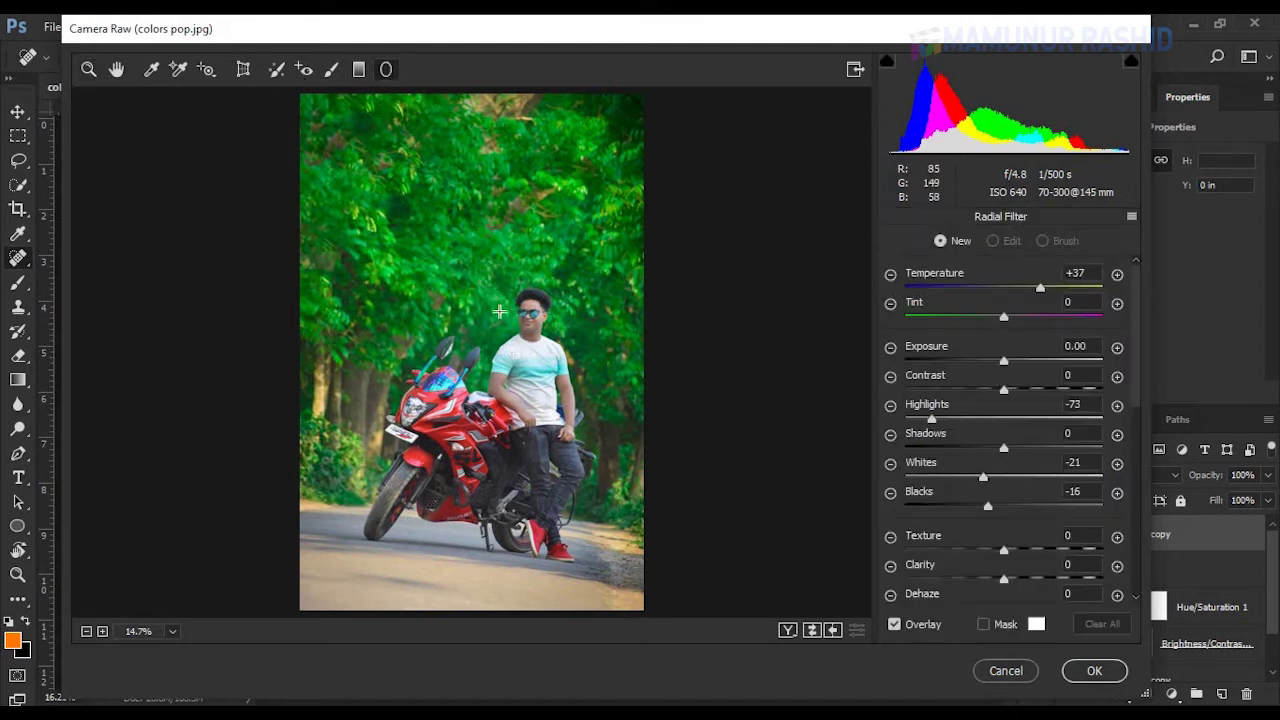
# - Draw an oval Radial Filter around the man and reset its temperature, highlights, whites and blacks to 0
pyautogui.moveTo(485, 277); pyautogui.dragTo(538, 376)
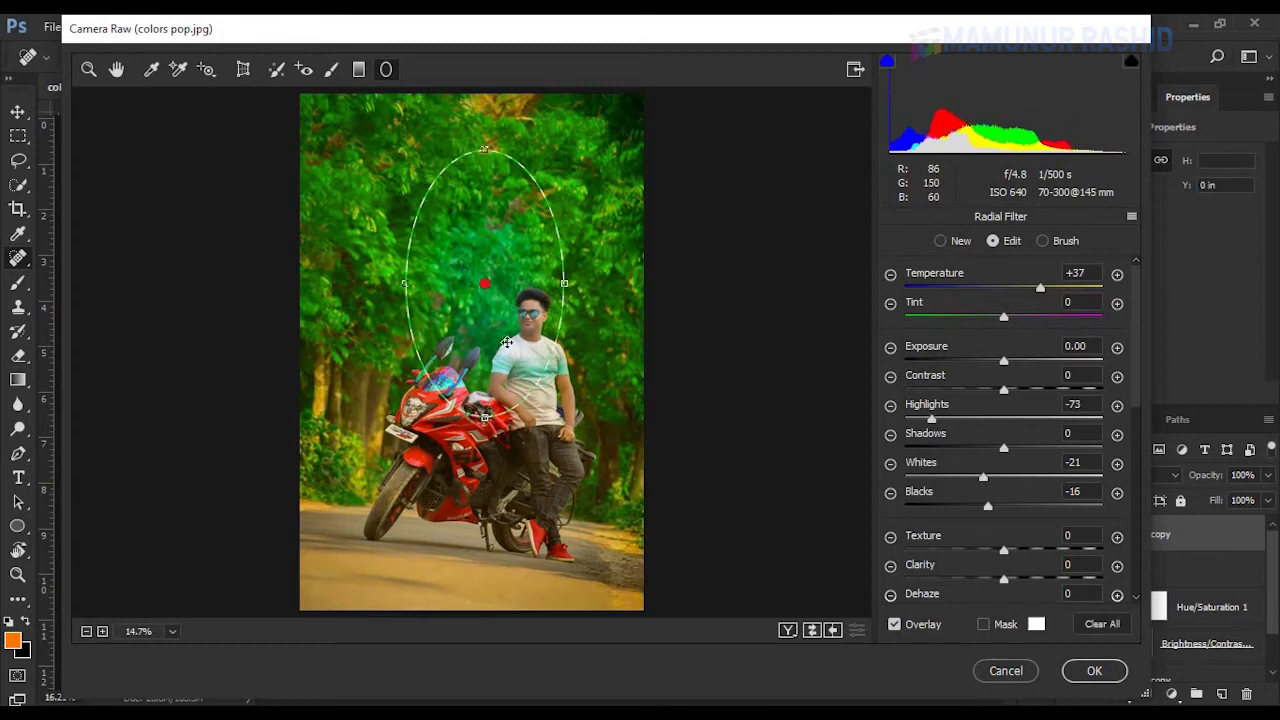
pyautogui.moveTo(485, 285); pyautogui.dragTo(533, 383)
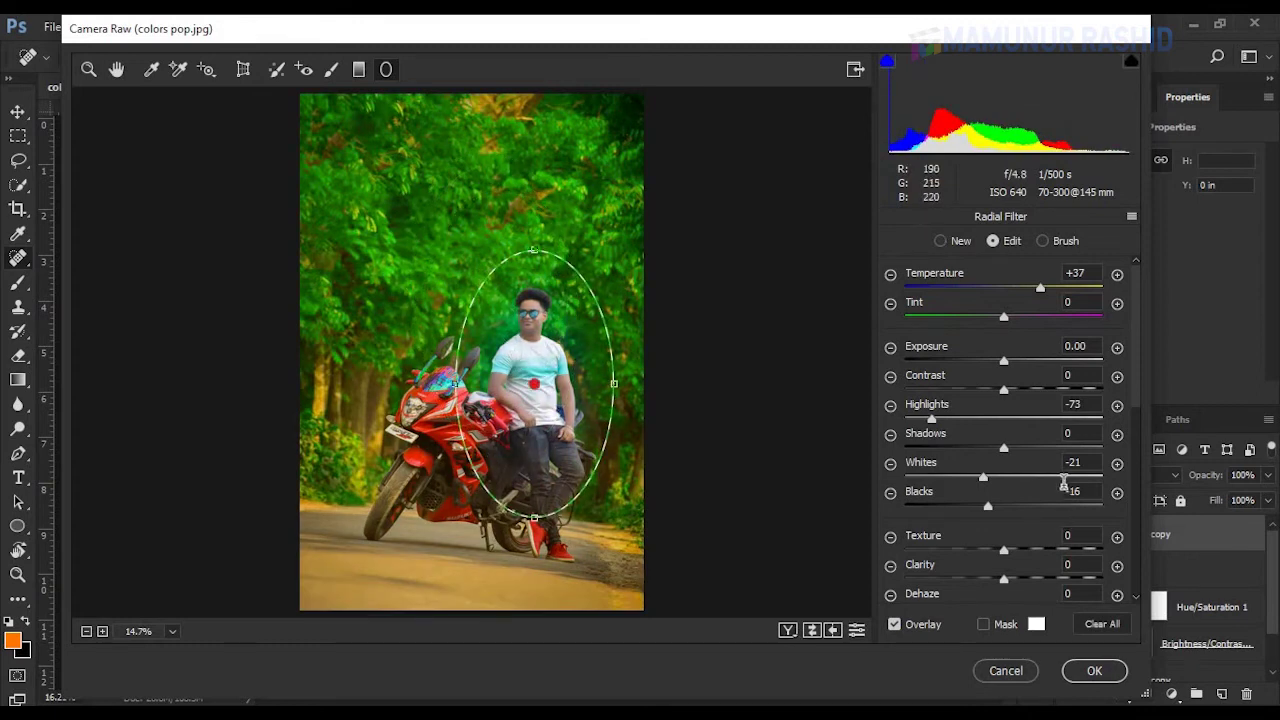
pyautogui.click(1070, 273)
pyautogui.write('0')
pyautogui.click(1080, 404)
pyautogui.write('0')
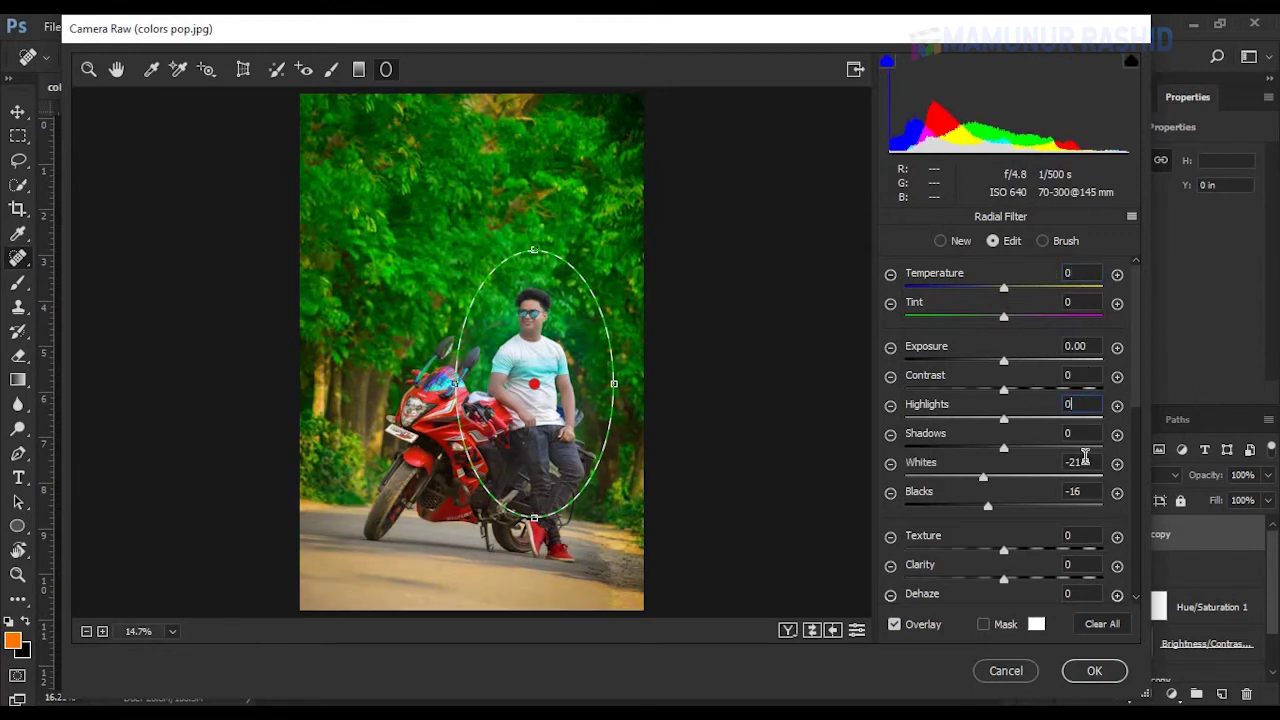
pyautogui.click(1072, 462)
pyautogui.write('0')
pyautogui.click(1060, 491)
pyautogui.write('0')
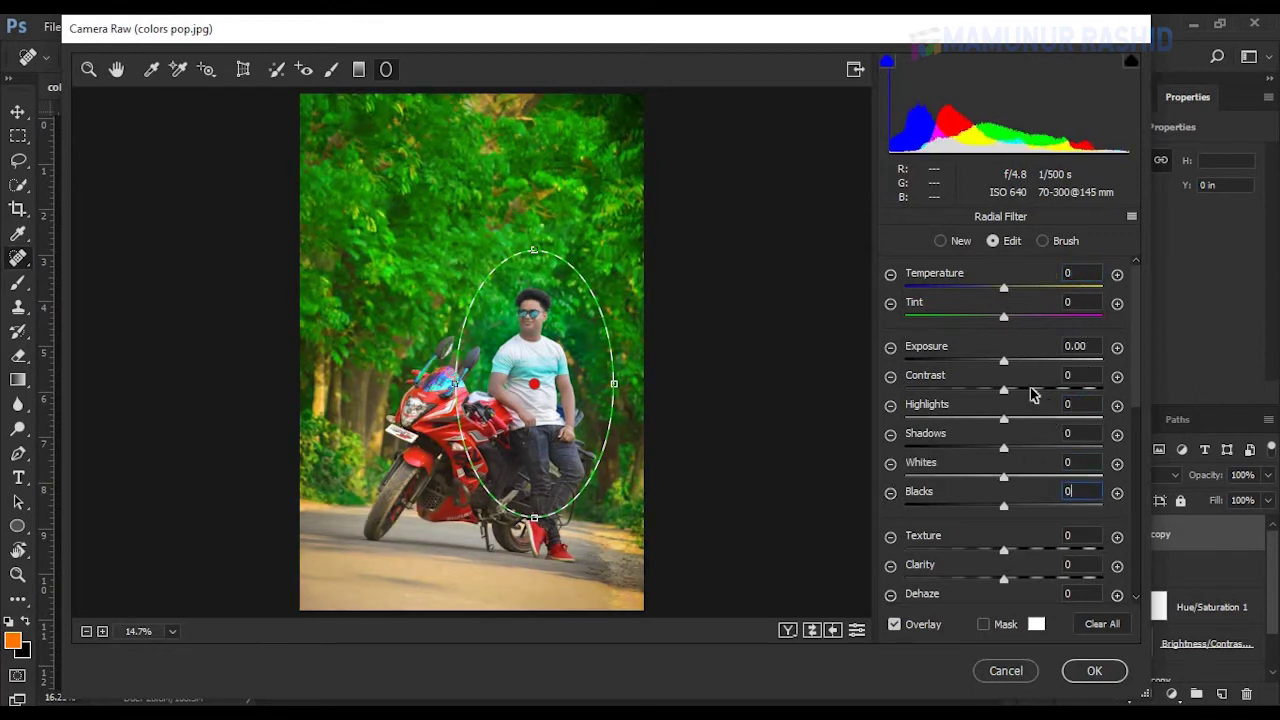
# - Try Blacks -22 on the oval filter, then clear it back to neutral
pyautogui.click(982, 507)
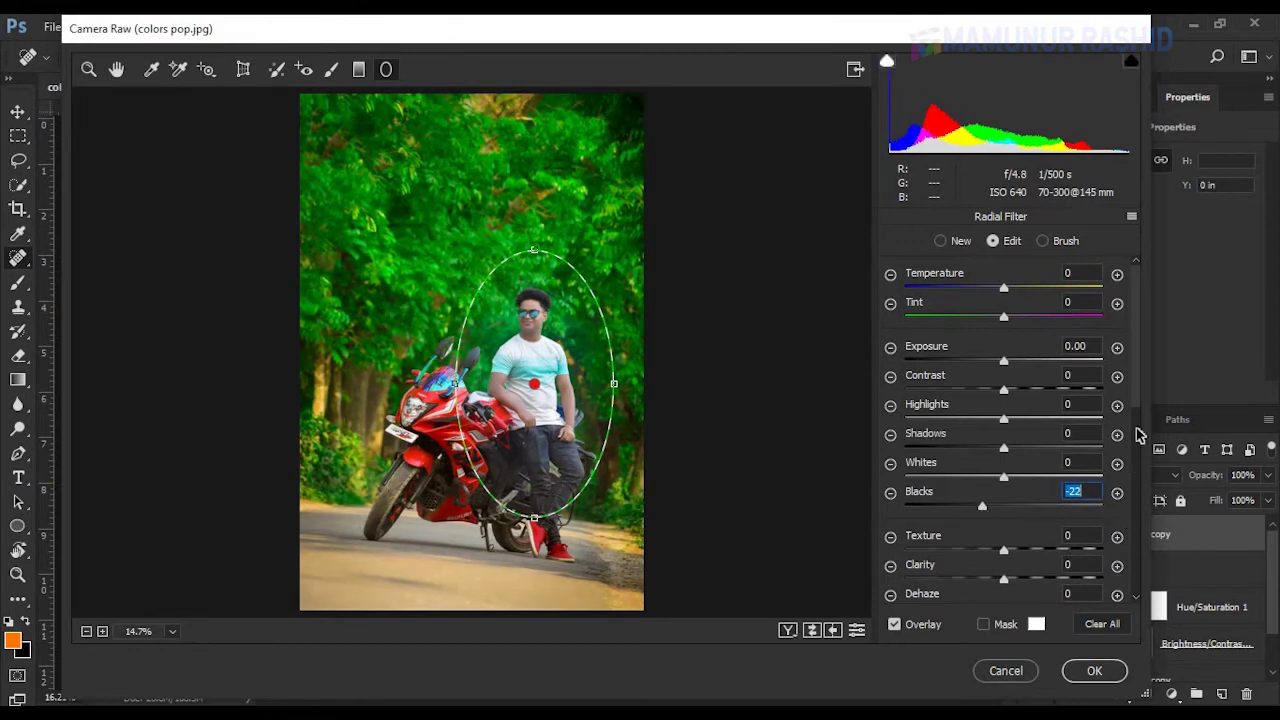
pyautogui.scroll(-2, 1137, 440)
pyautogui.scroll(-3, 1137, 490)
pyautogui.scroll(-2, 1137, 510)
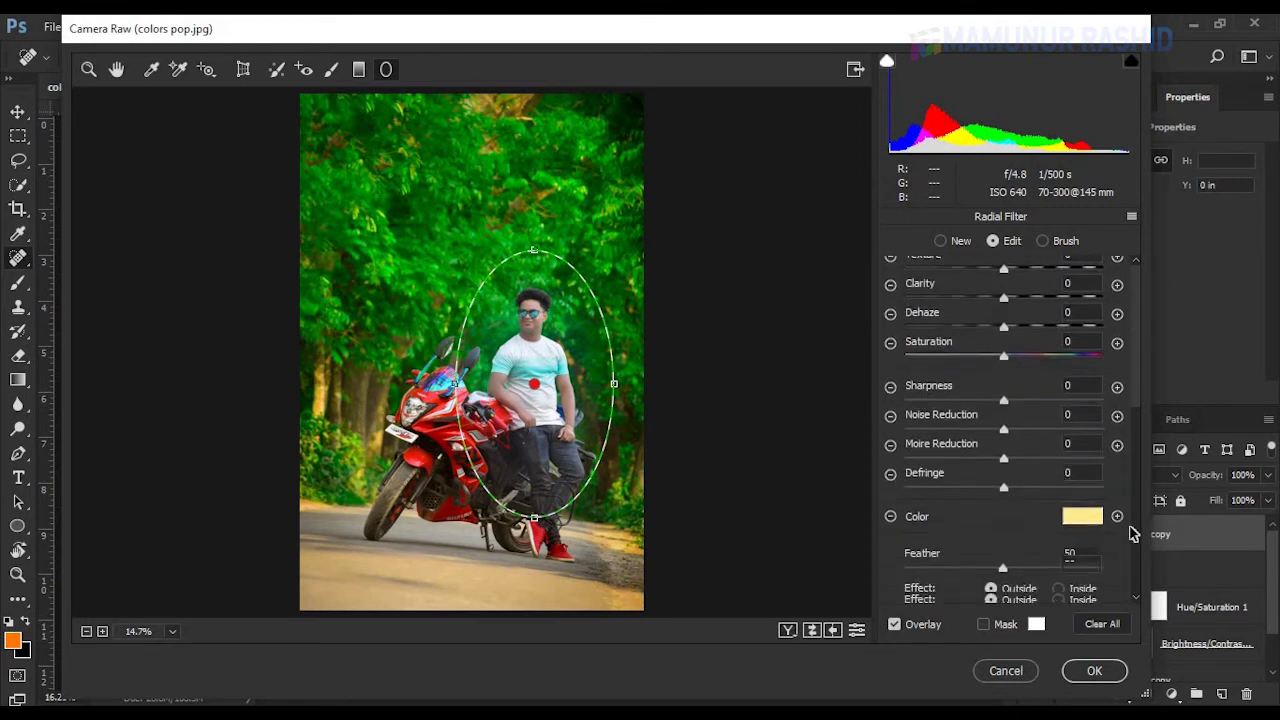
pyautogui.scroll(-1, 1135, 515)
pyautogui.scroll(2, 1137, 490)
pyautogui.scroll(1, 1135, 480)
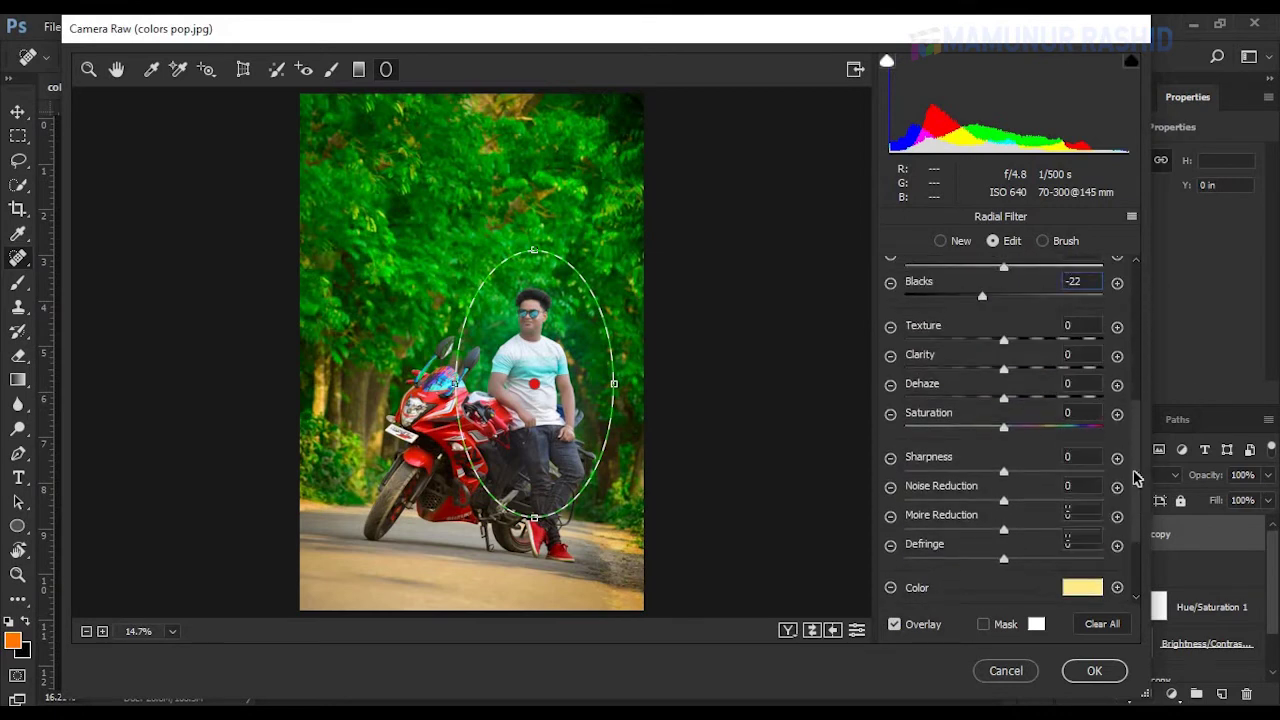
pyautogui.scroll(1, 1130, 400)
pyautogui.scroll(1, 1128, 380)
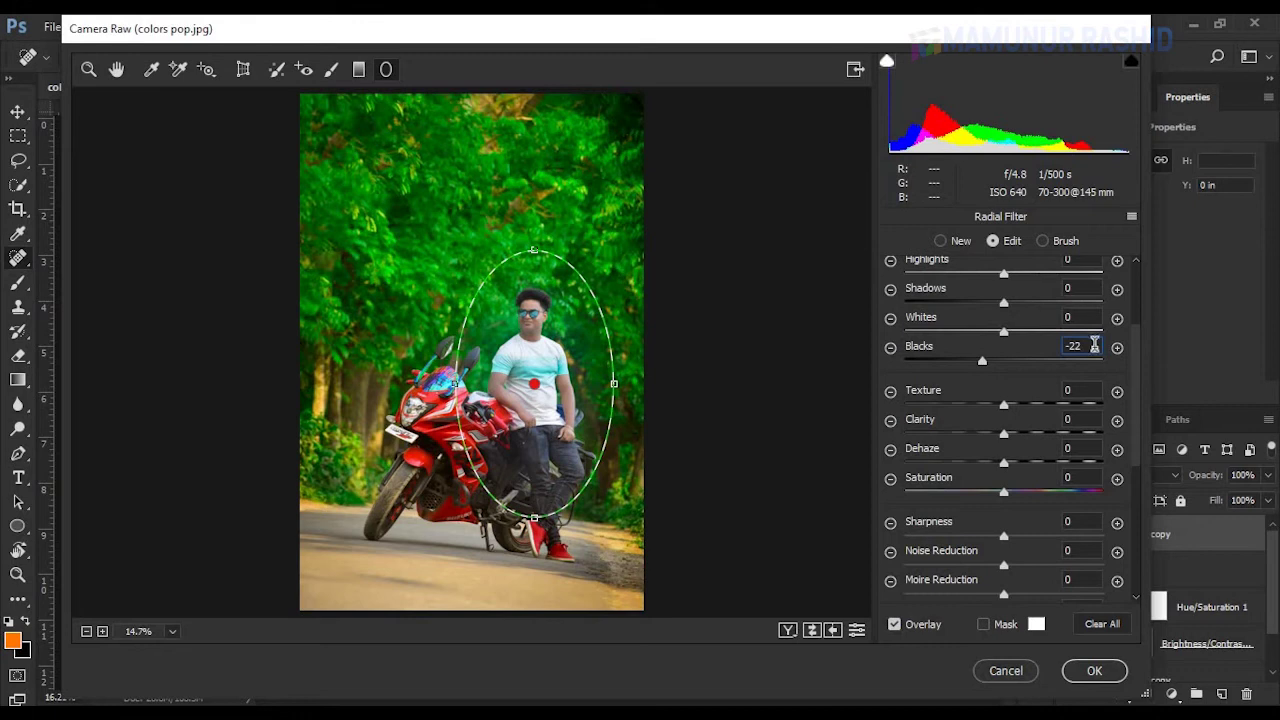
pyautogui.moveTo(1088, 345); pyautogui.dragTo(1064, 345)
pyautogui.press('BackSpace')
pyautogui.write('0')
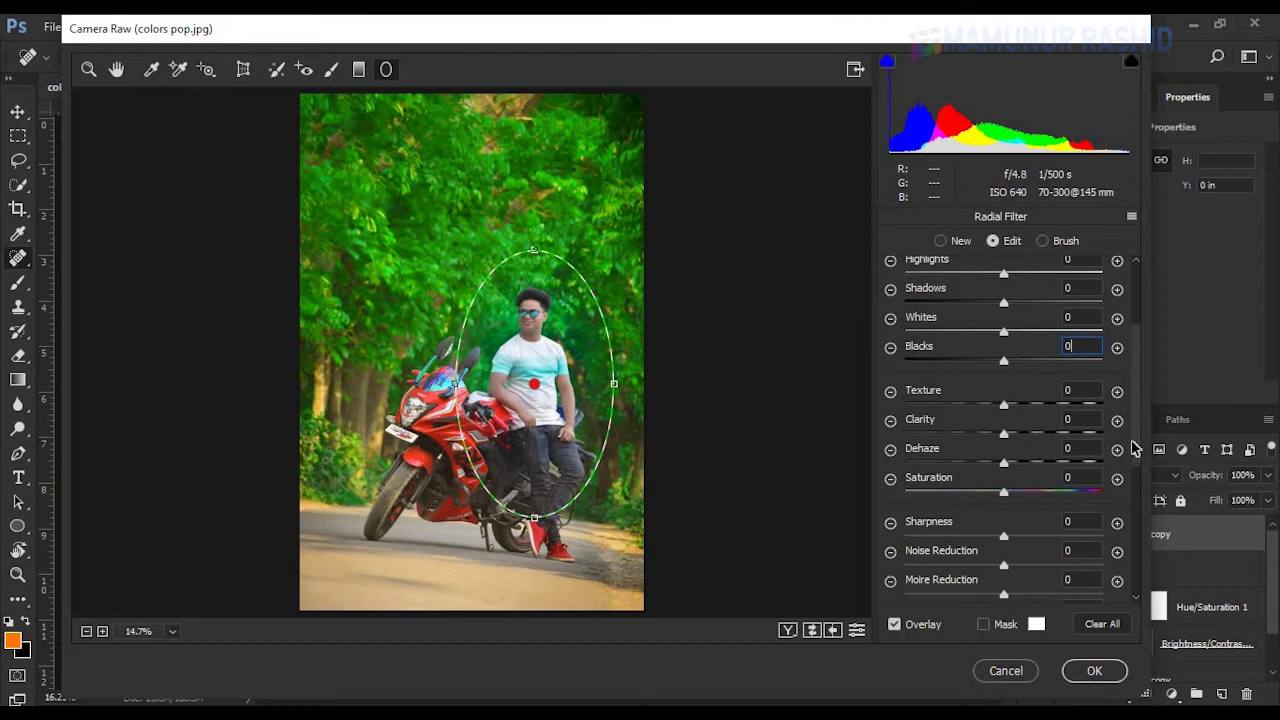
# - Set the oval filter's tint colour to white and darken its blacks outside the man
pyautogui.scroll(3, 1138, 370)
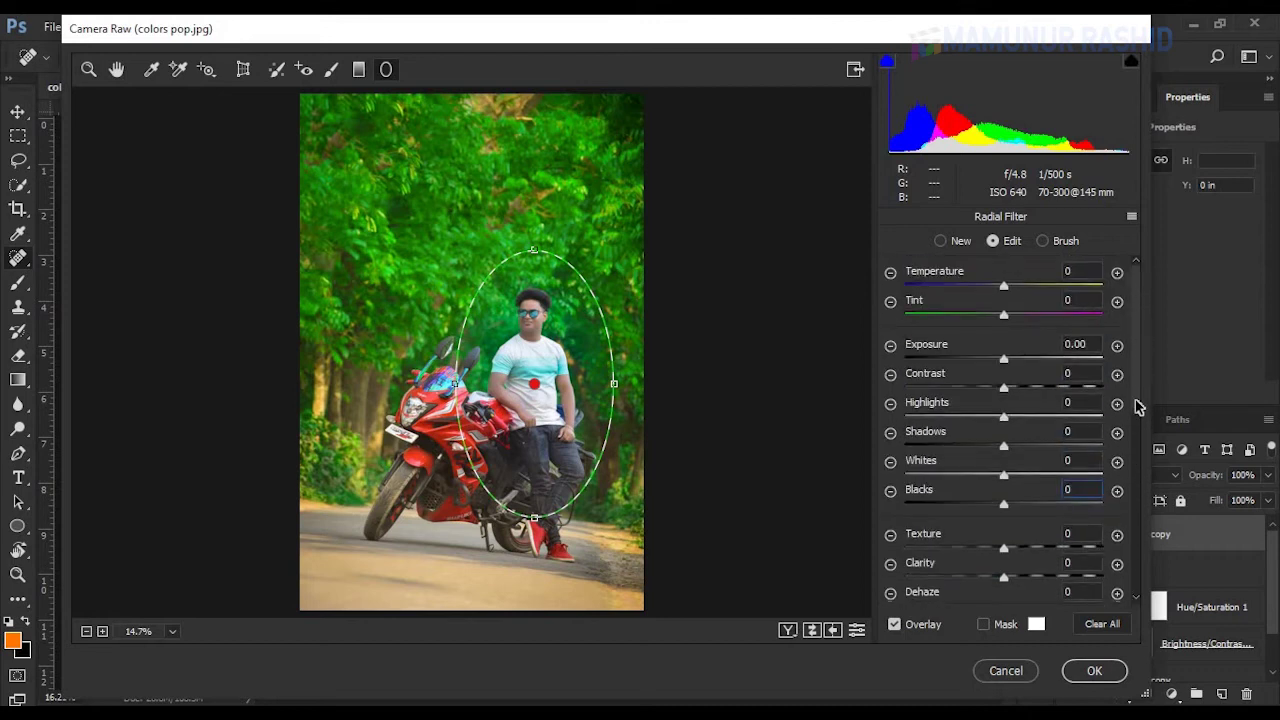
pyautogui.scroll(-3, 1137, 450)
pyautogui.scroll(-5, 1137, 486)
pyautogui.click(1082, 500)
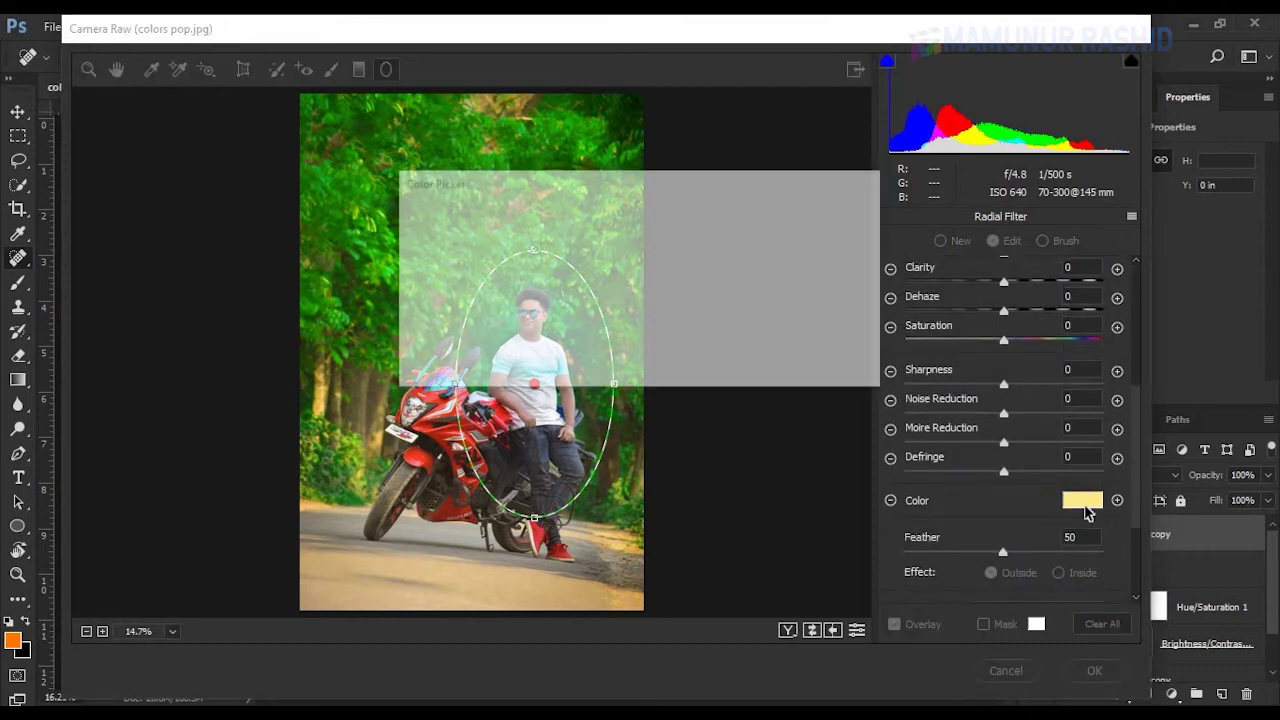
pyautogui.click(826, 353)
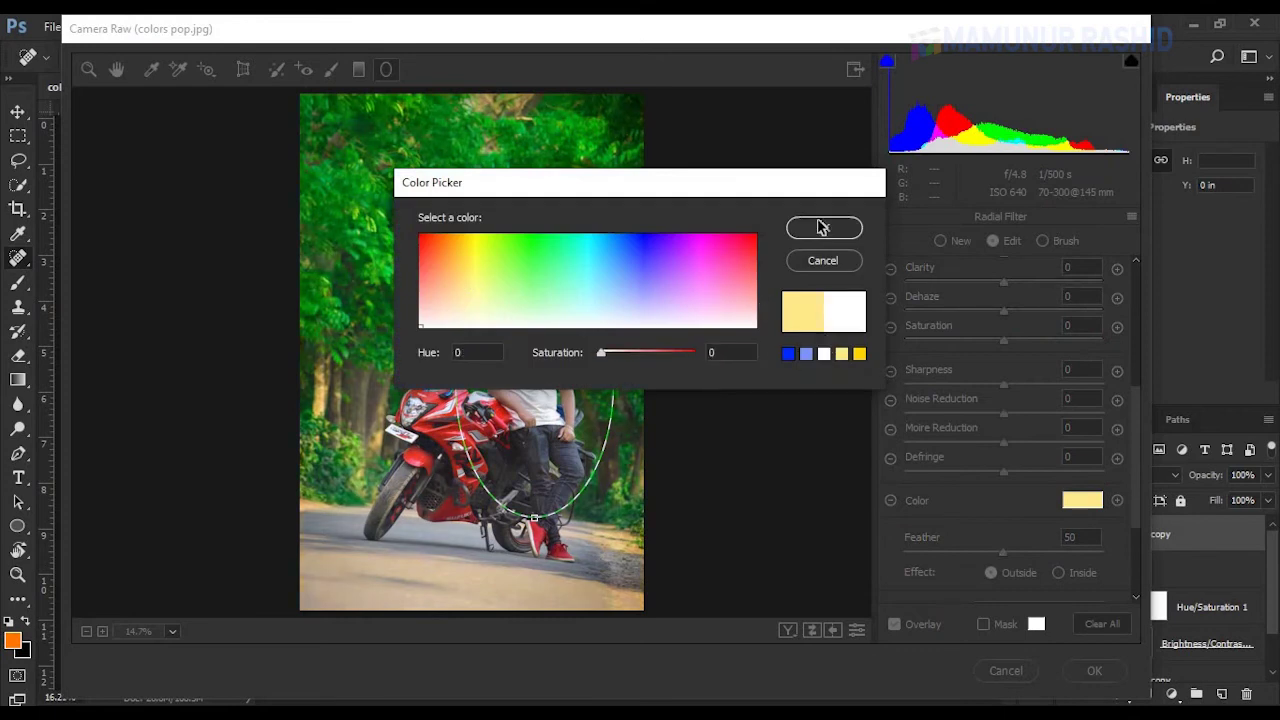
pyautogui.click(823, 228)
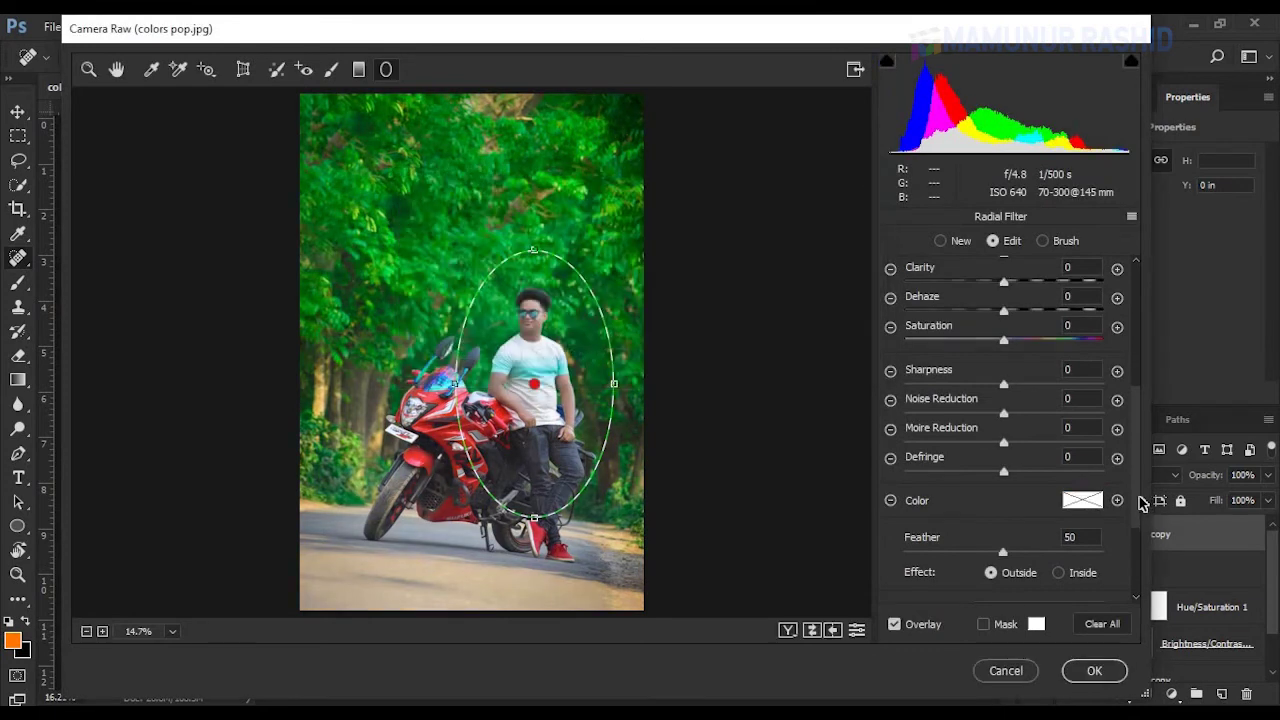
pyautogui.moveTo(1140, 500); pyautogui.dragTo(1134, 320)
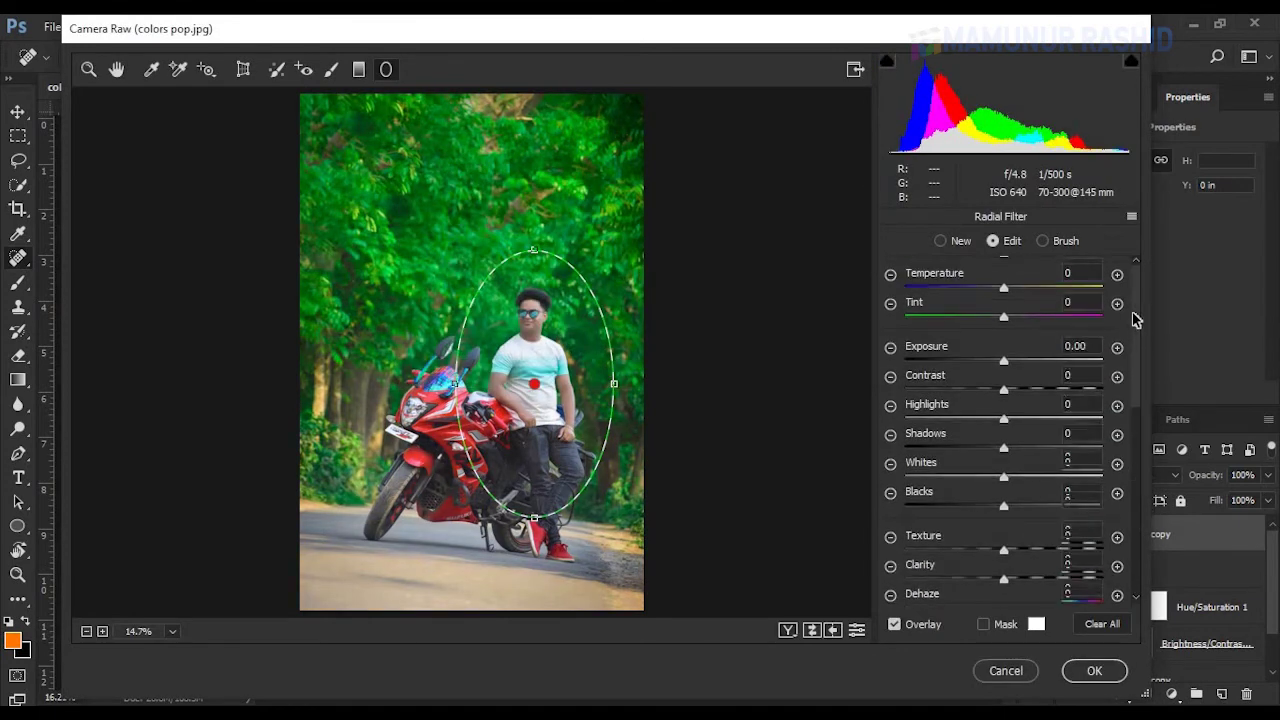
pyautogui.click(941, 507)
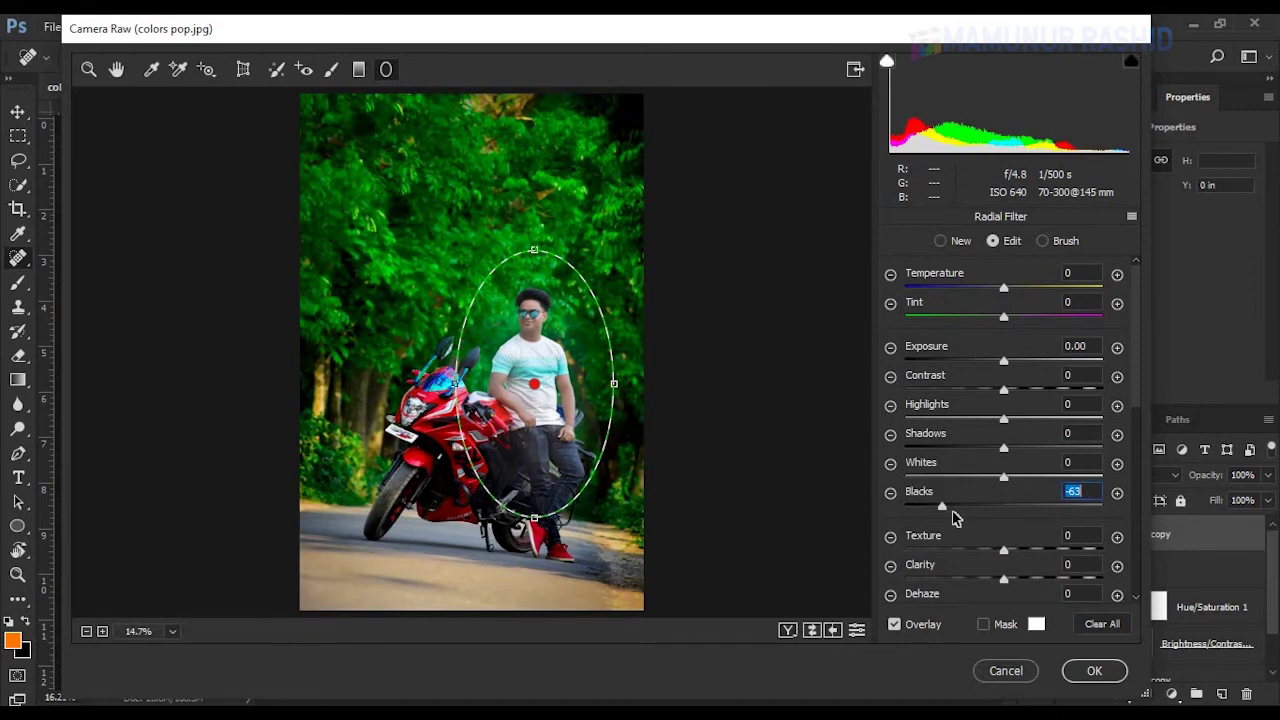
pyautogui.moveTo(953, 518); pyautogui.dragTo(987, 509)
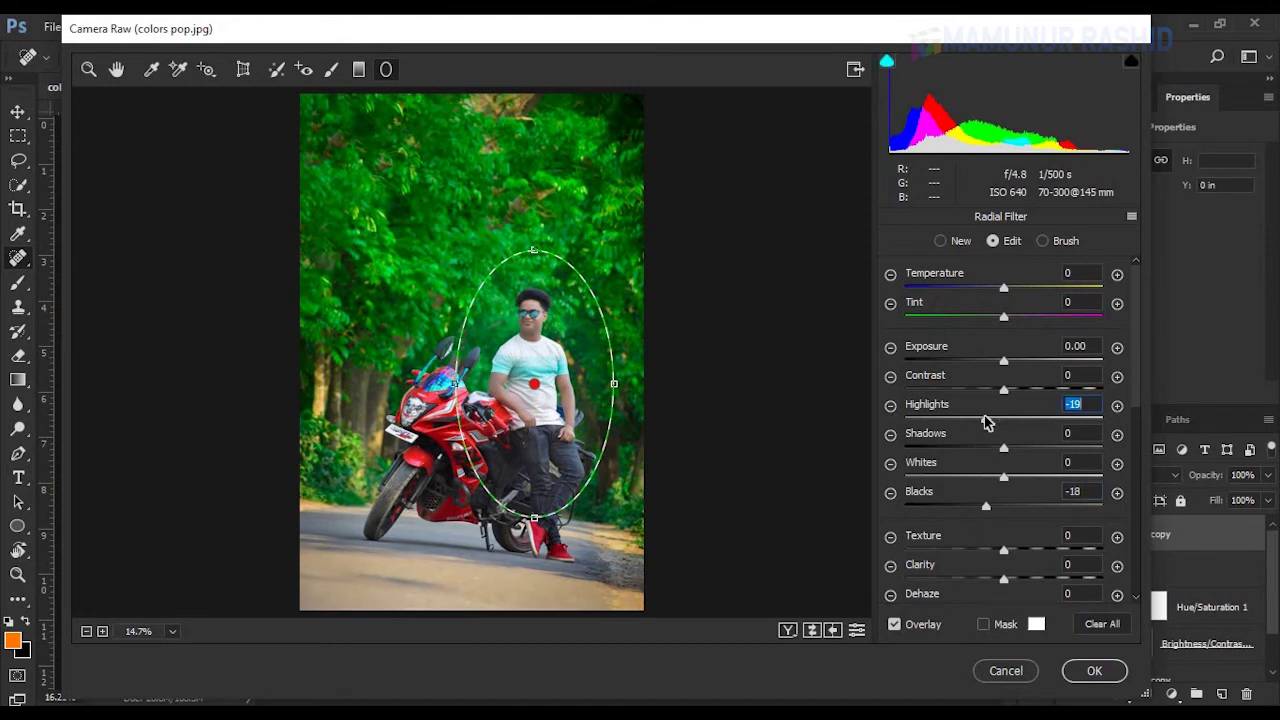
# - Set Exposure +0.35, Highlights -20, Shadows +29, Blacks -17 and Dehaze +26, then commit Camera Raw
pyautogui.click(88, 70)
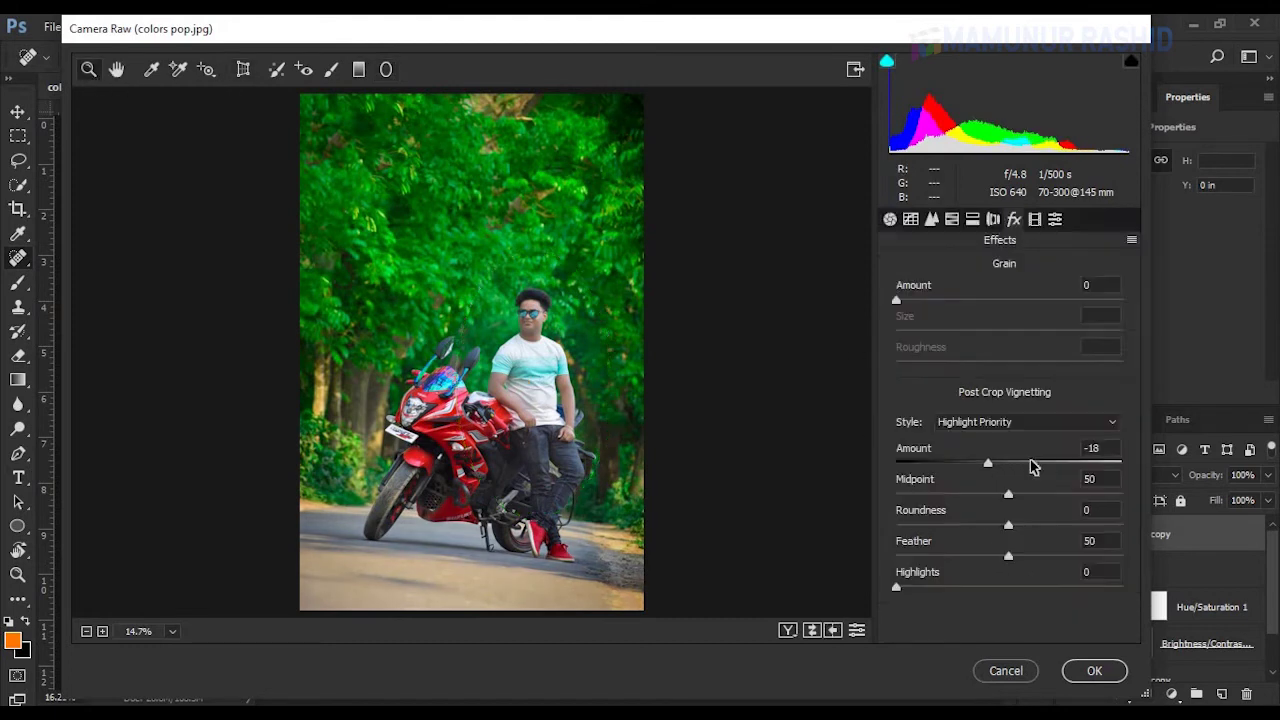
pyautogui.click(890, 220)
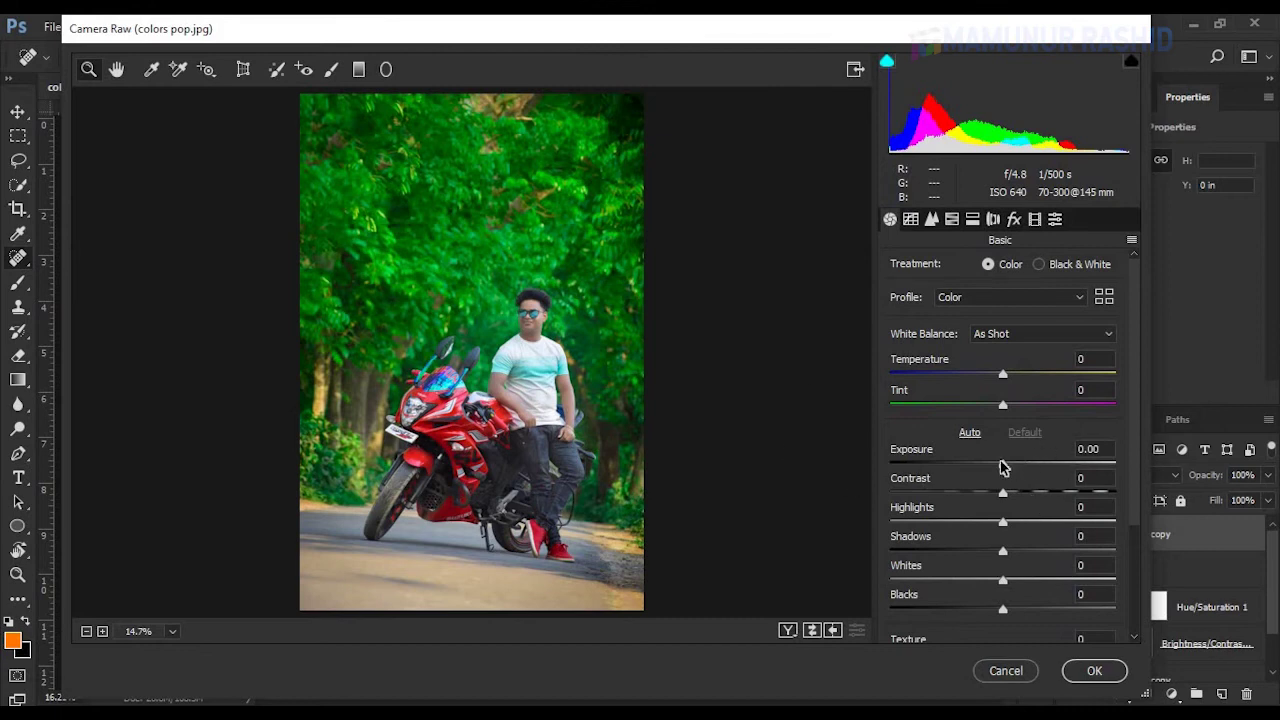
pyautogui.moveTo(1003, 467); pyautogui.dragTo(1010, 468)
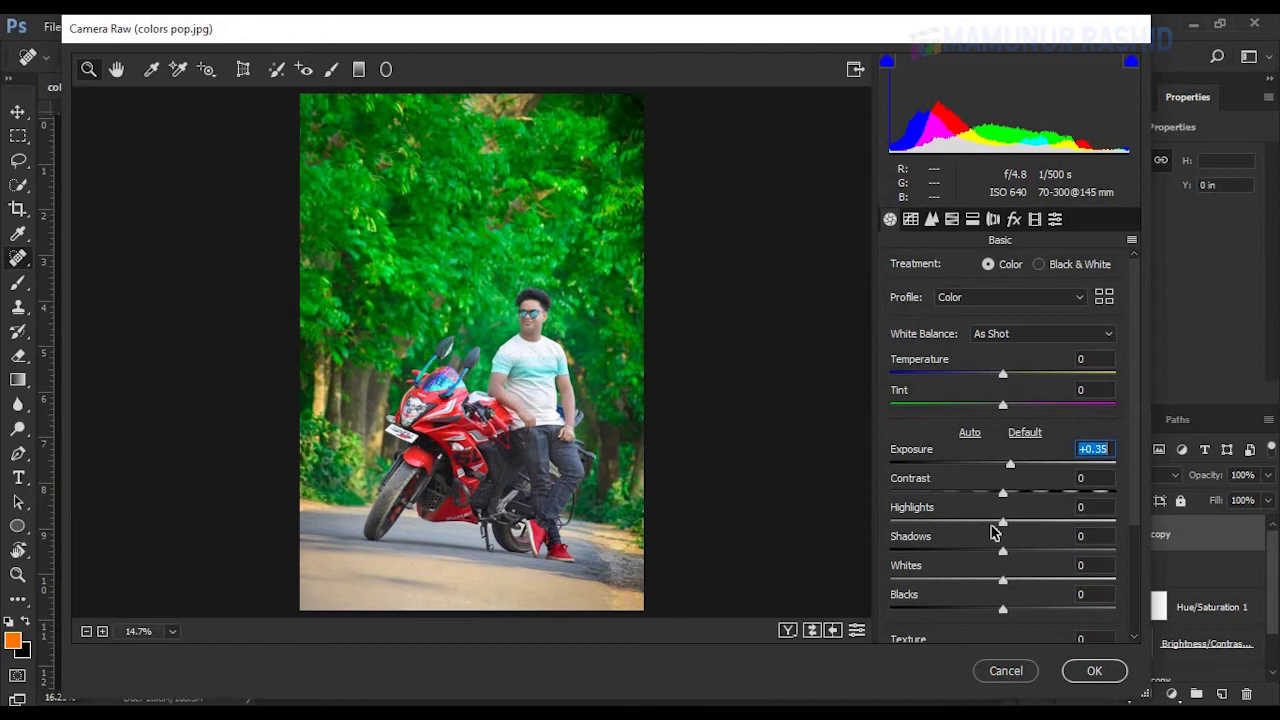
pyautogui.moveTo(993, 524); pyautogui.dragTo(980, 524)
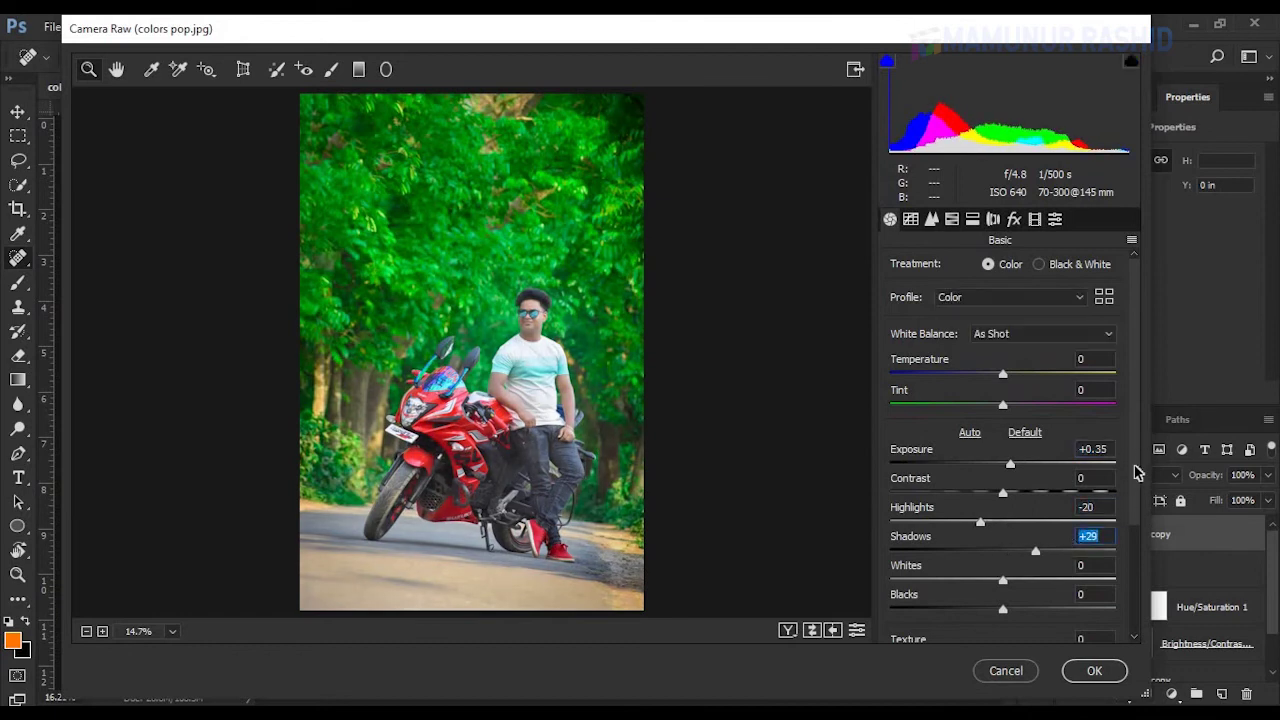
pyautogui.scroll(-3, 1135, 472)
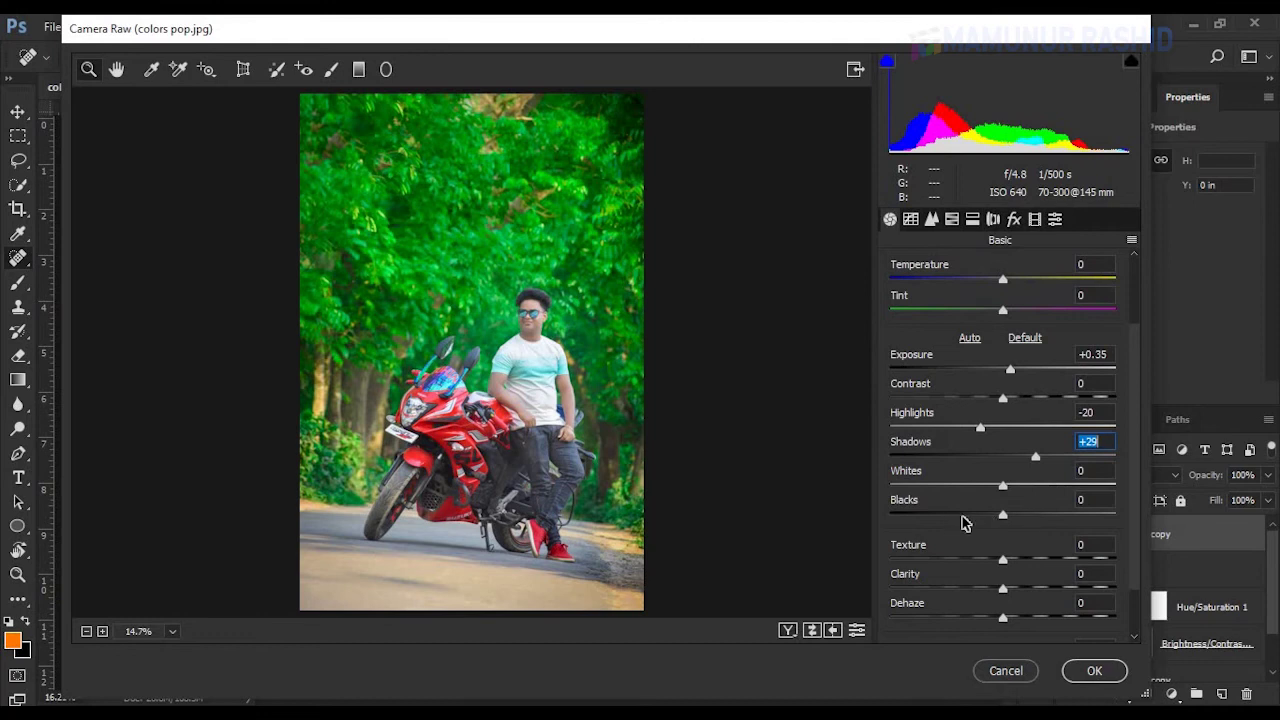
pyautogui.moveTo(989, 519); pyautogui.dragTo(984, 516)
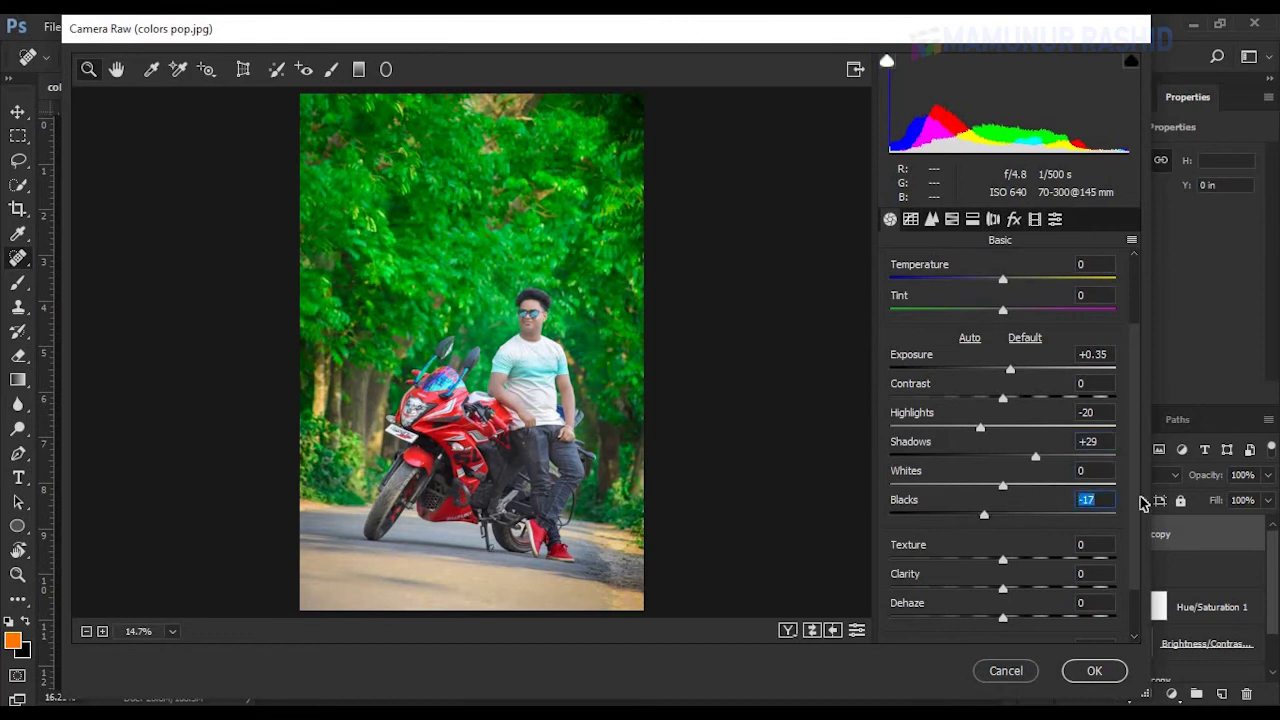
pyautogui.scroll(-2, 1135, 552)
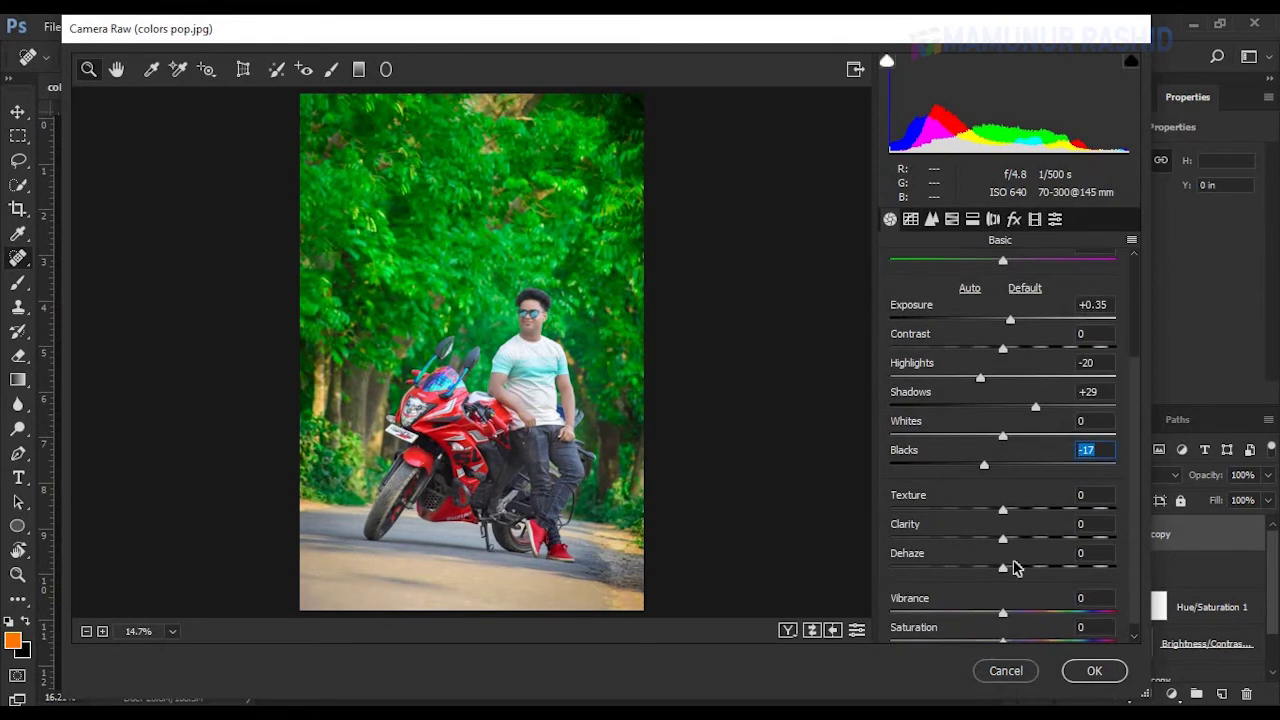
pyautogui.moveTo(1005, 567); pyautogui.dragTo(1033, 570)
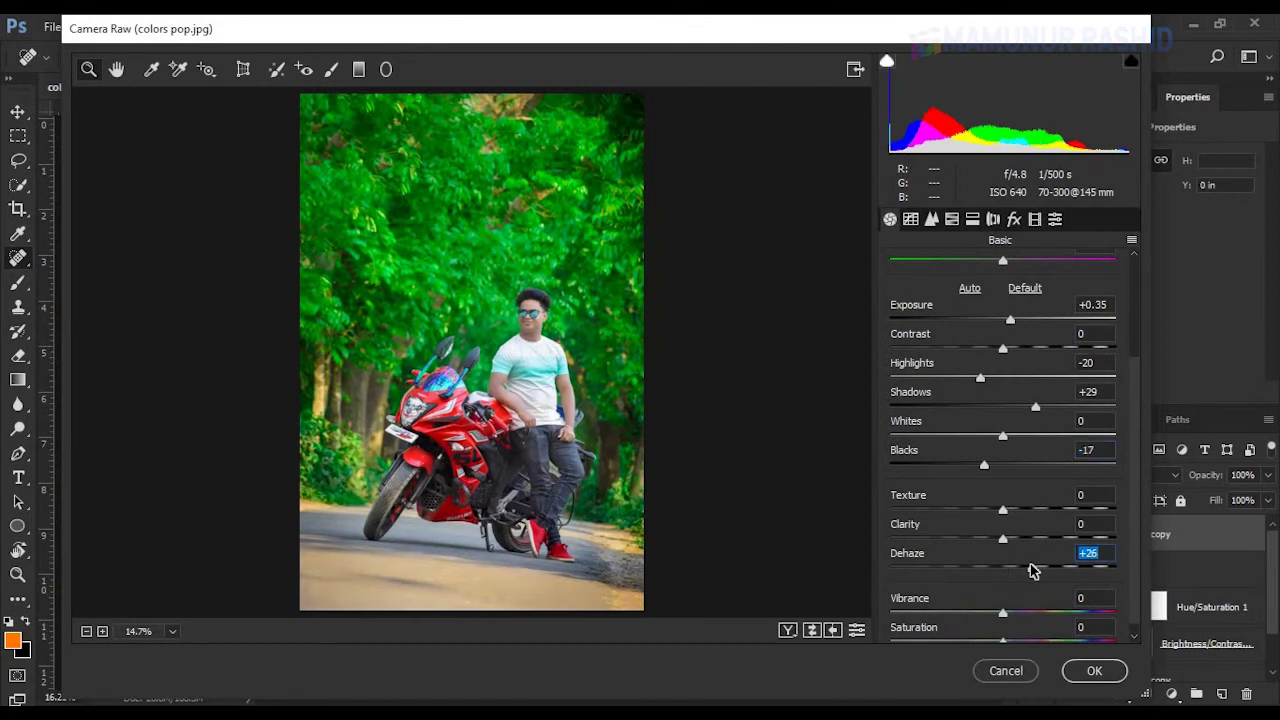
pyautogui.scroll(-1, 1138, 515)
pyautogui.scroll(-1, 1138, 515)
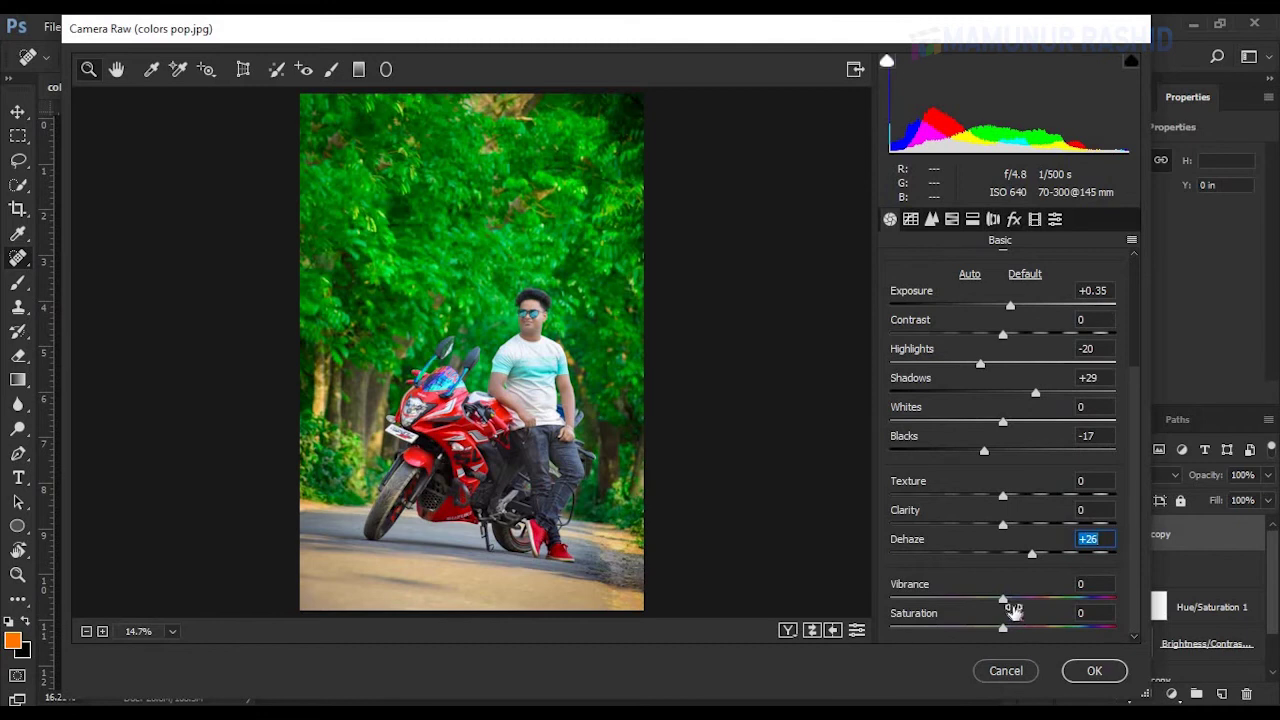
pyautogui.click(1094, 671)
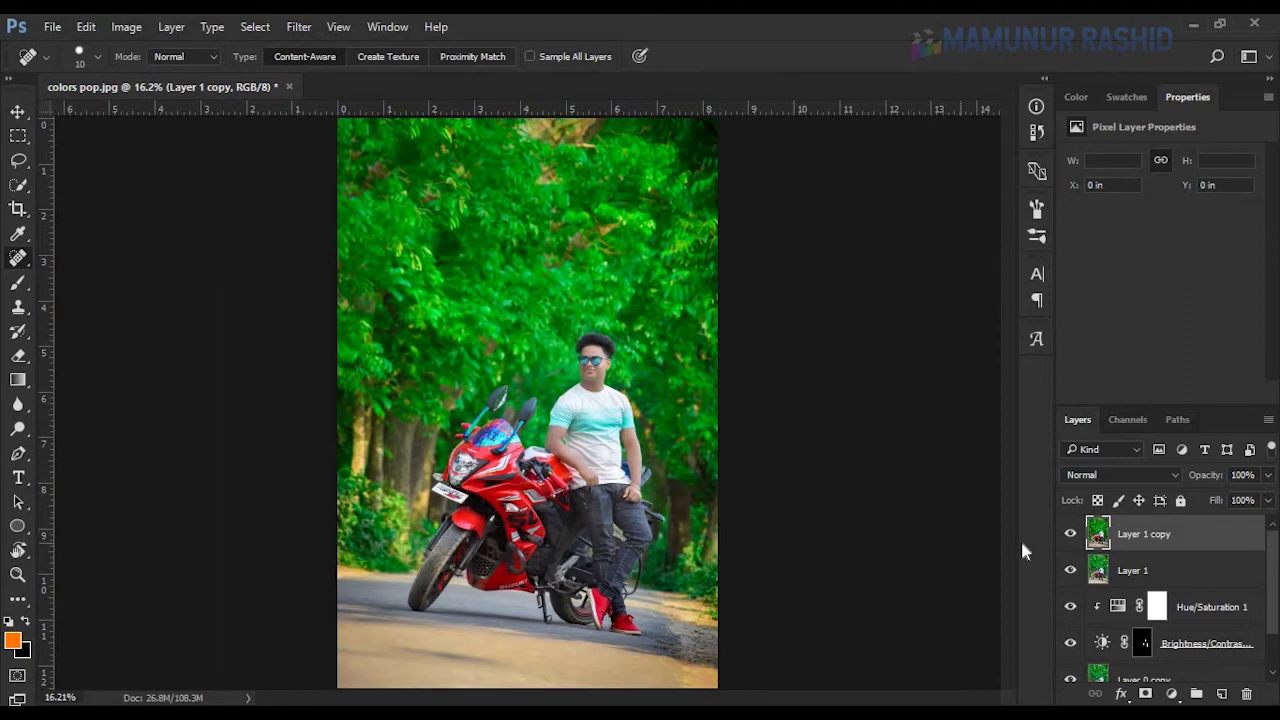
# - Compare the image with and without Layer 1 copy, then zoom in on the man's face
pyautogui.click(1069, 535)
pyautogui.scroll(3, 583, 478)
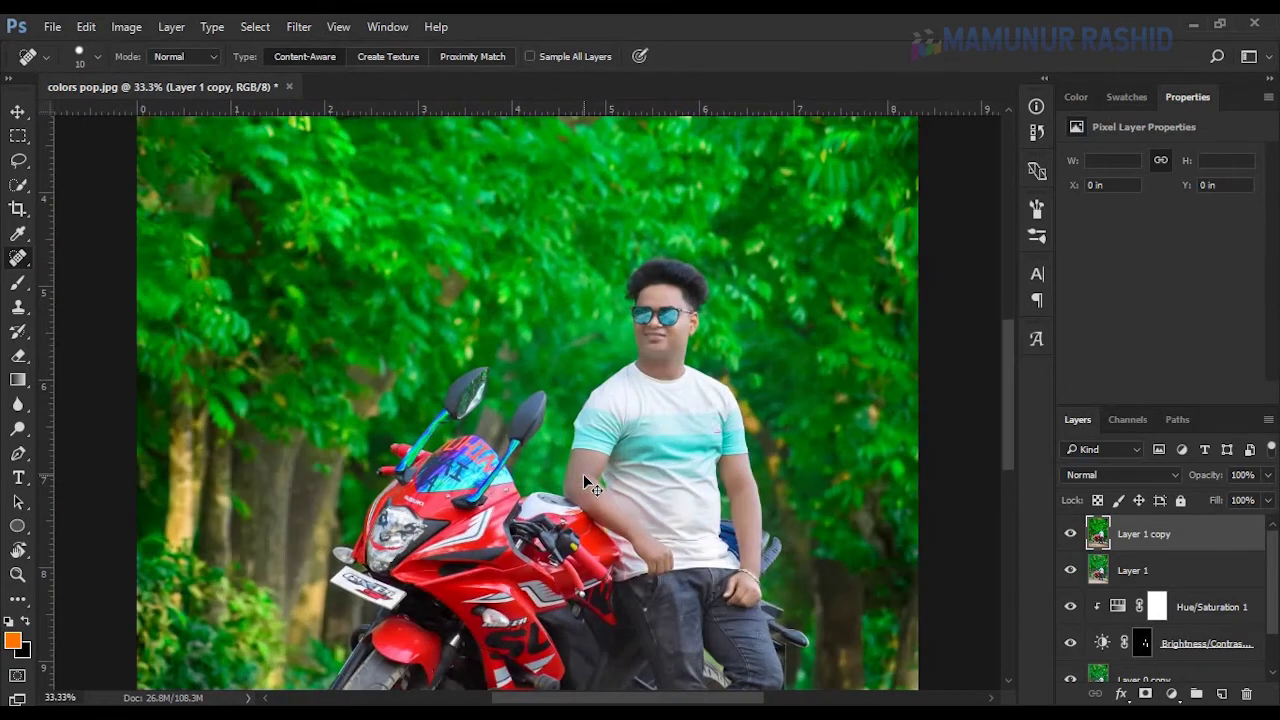
pyautogui.scroll(1, 583, 477)
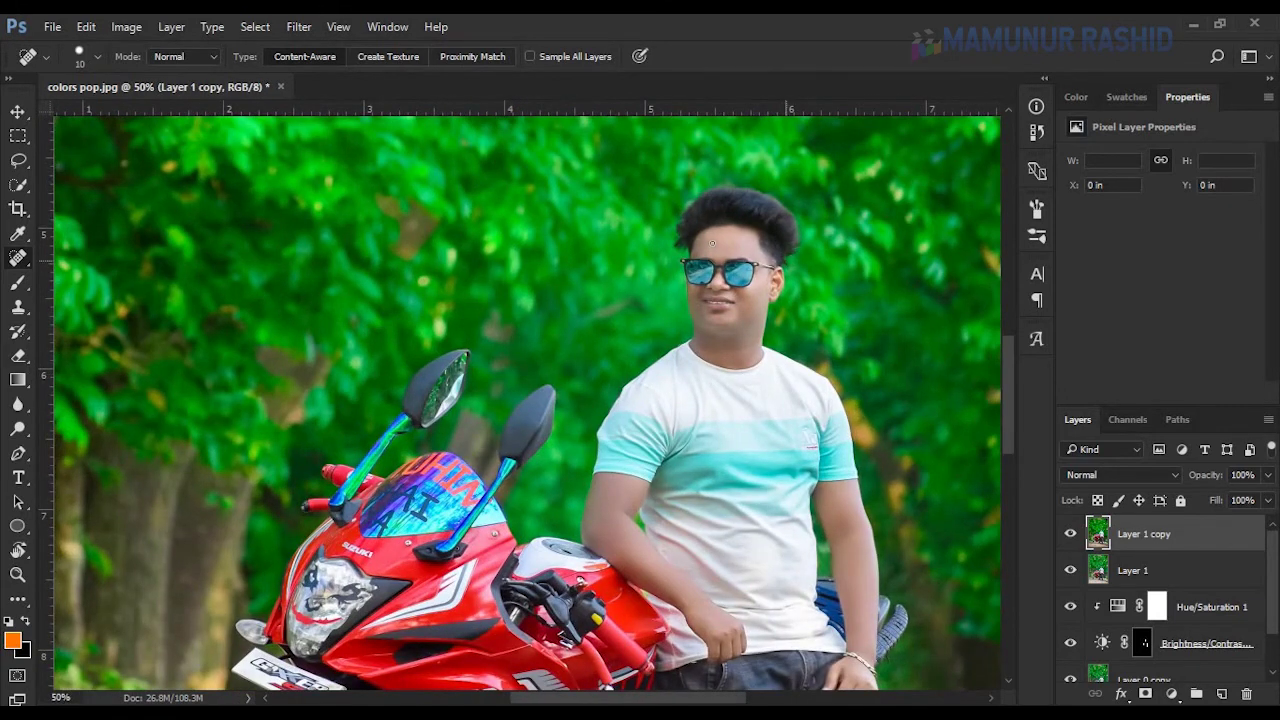
pyautogui.scroll(1, 786, 227)
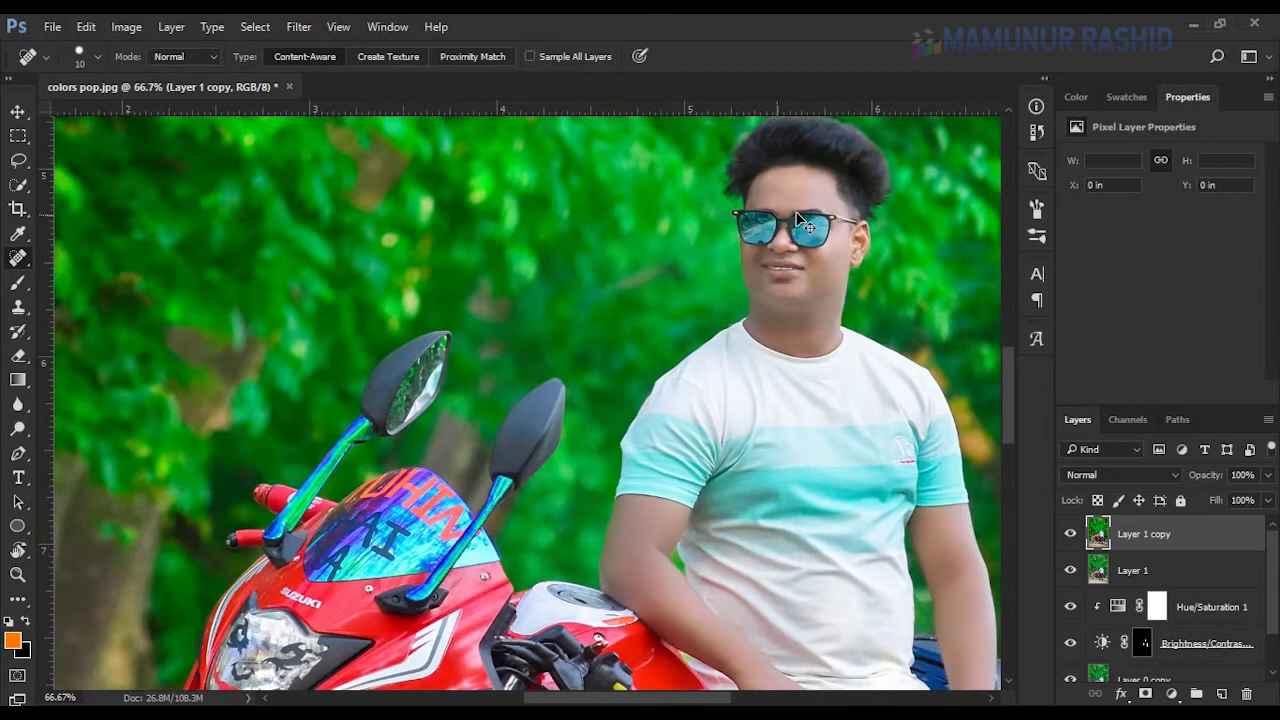
pyautogui.scroll(1, 790, 224)
pyautogui.moveTo(668, 358); pyautogui.dragTo(625, 397)
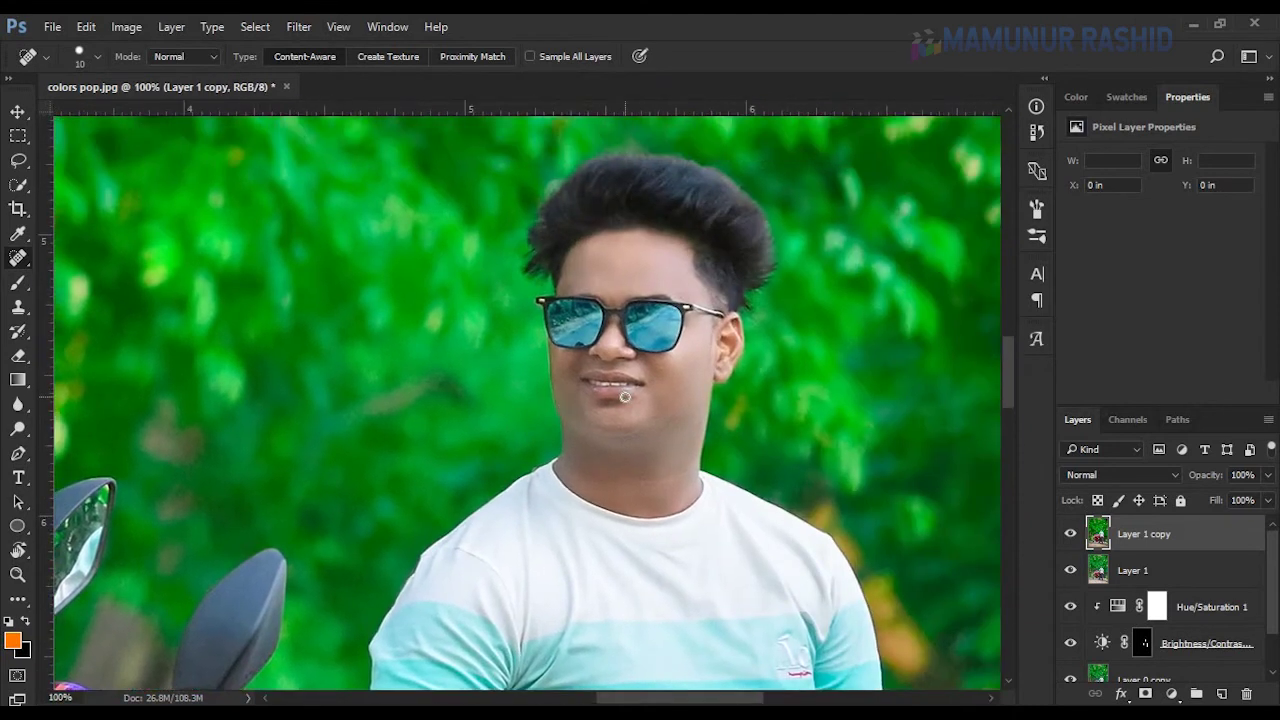
pyautogui.scroll(1, 700, 396)
pyautogui.scroll(-1, 760, 390)
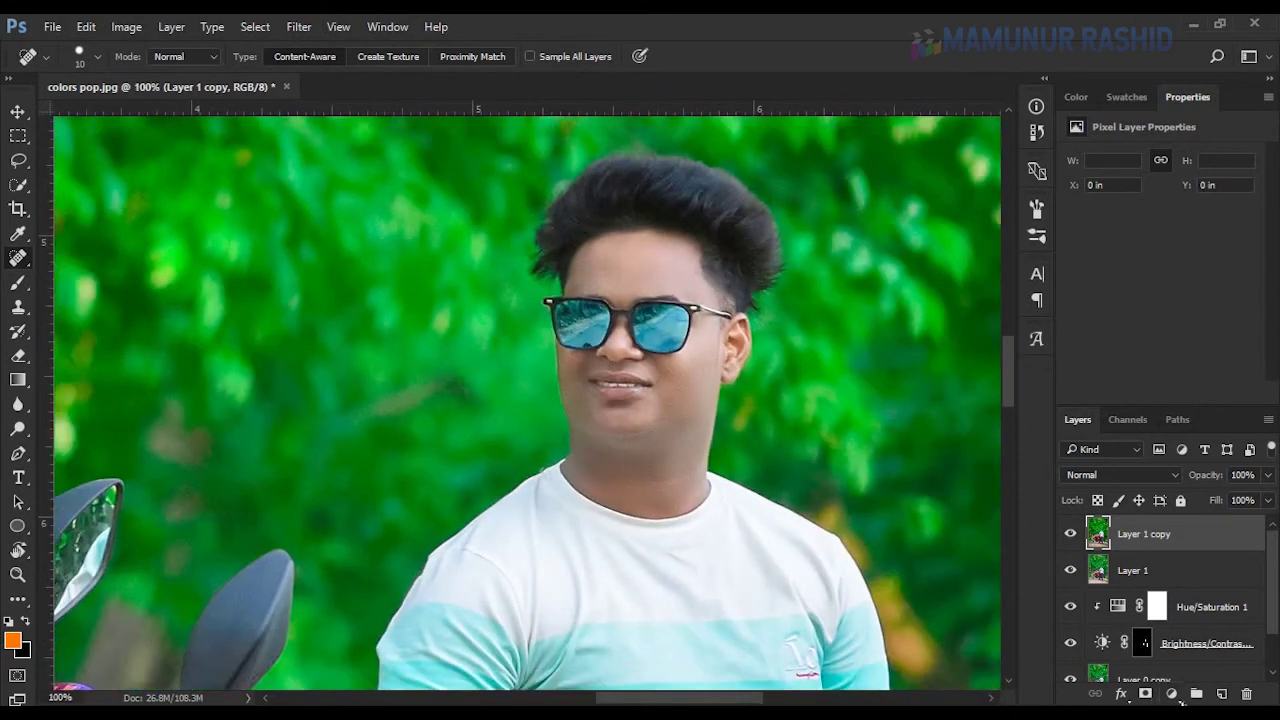
# - Add a red ff002a Solid Color fill layer and invert its mask to black
pyautogui.click(1179, 701)
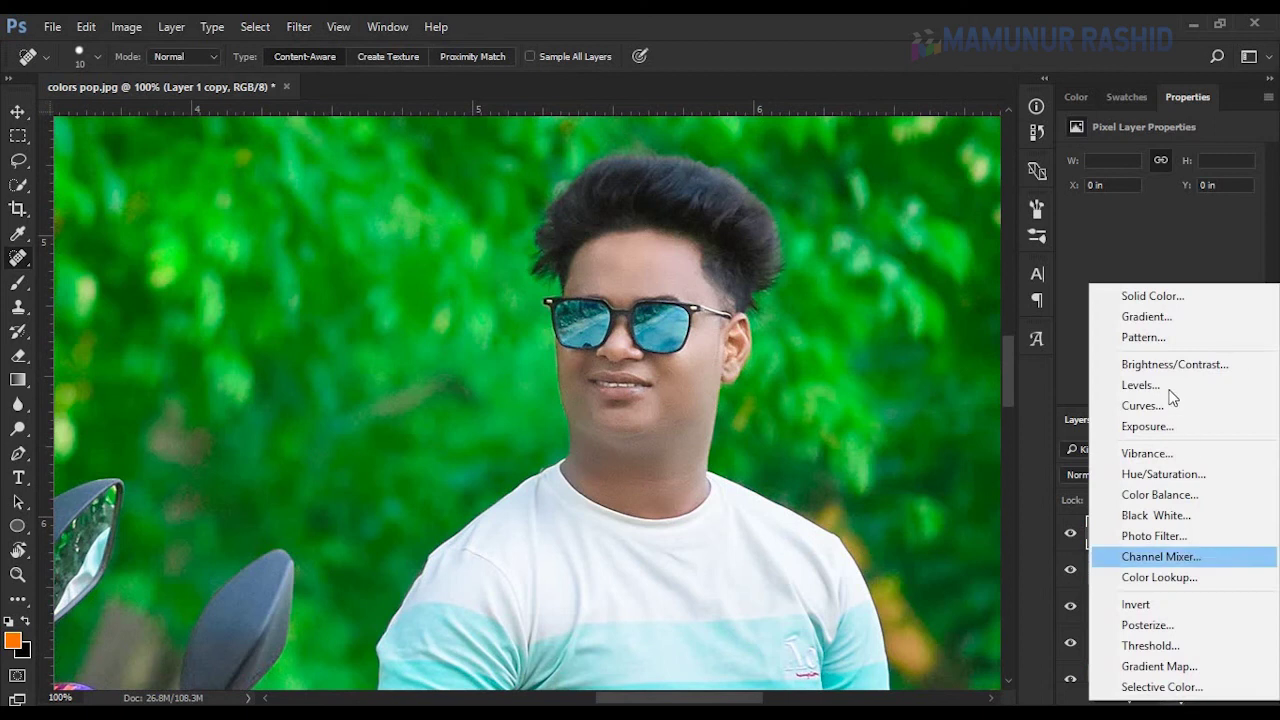
pyautogui.click(1160, 295)
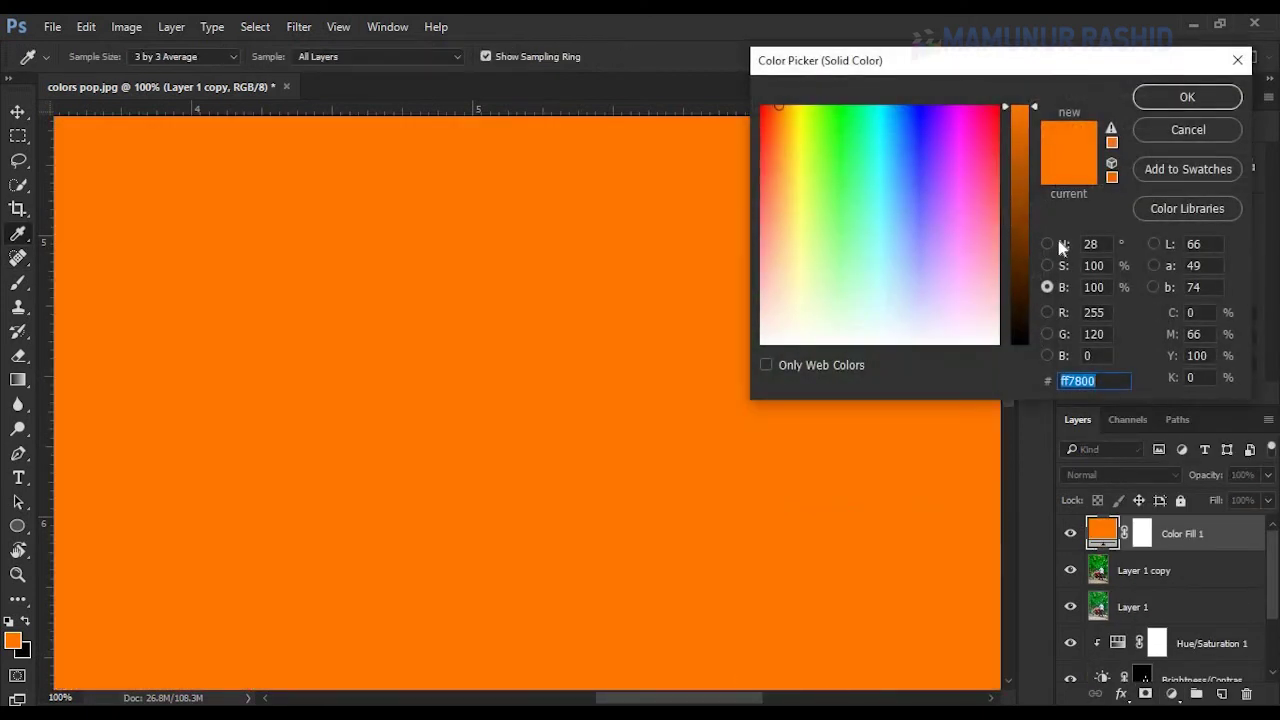
pyautogui.click(1047, 244)
pyautogui.click(1018, 112)
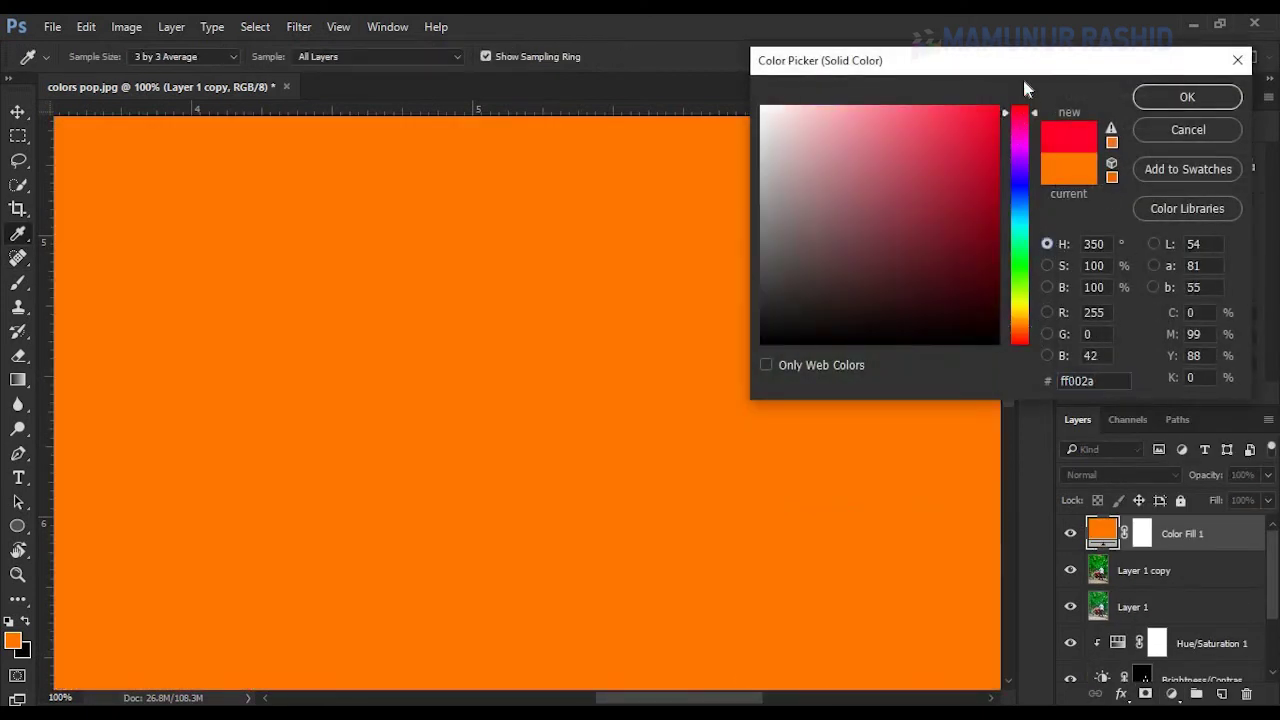
pyautogui.click(1198, 99)
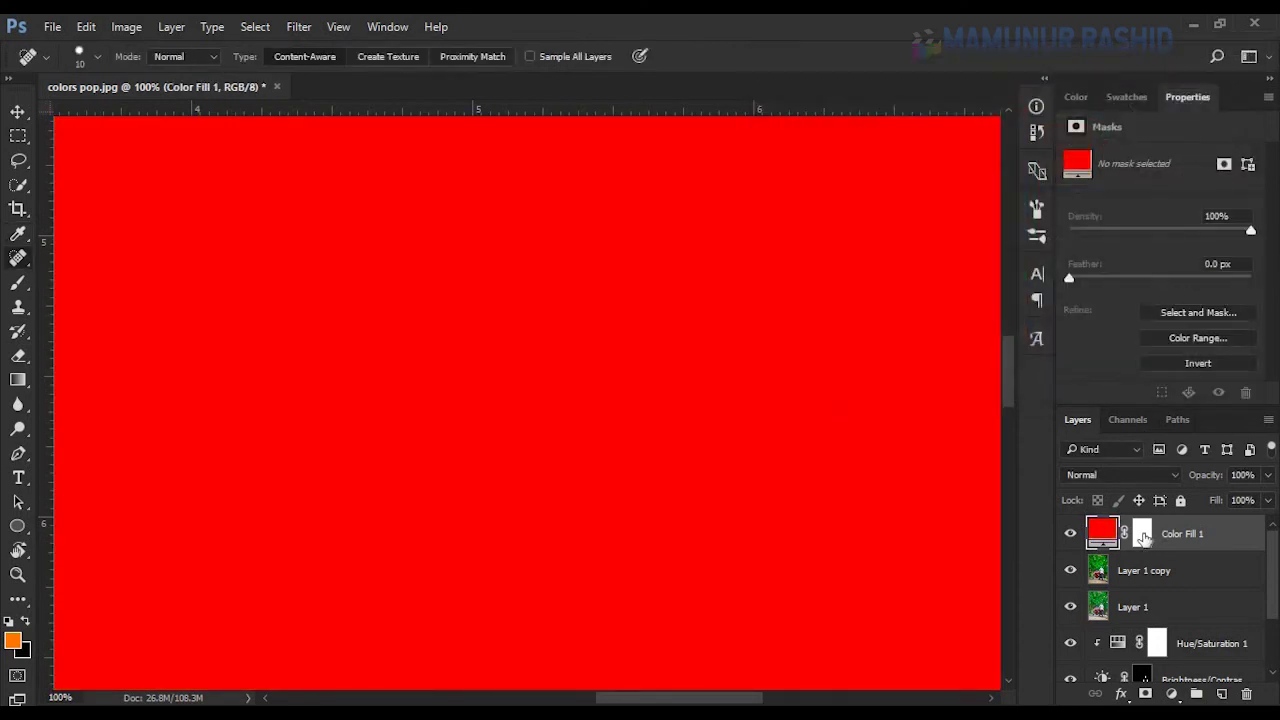
pyautogui.click(1143, 536)
pyautogui.hotkey('ctrl', 'i')
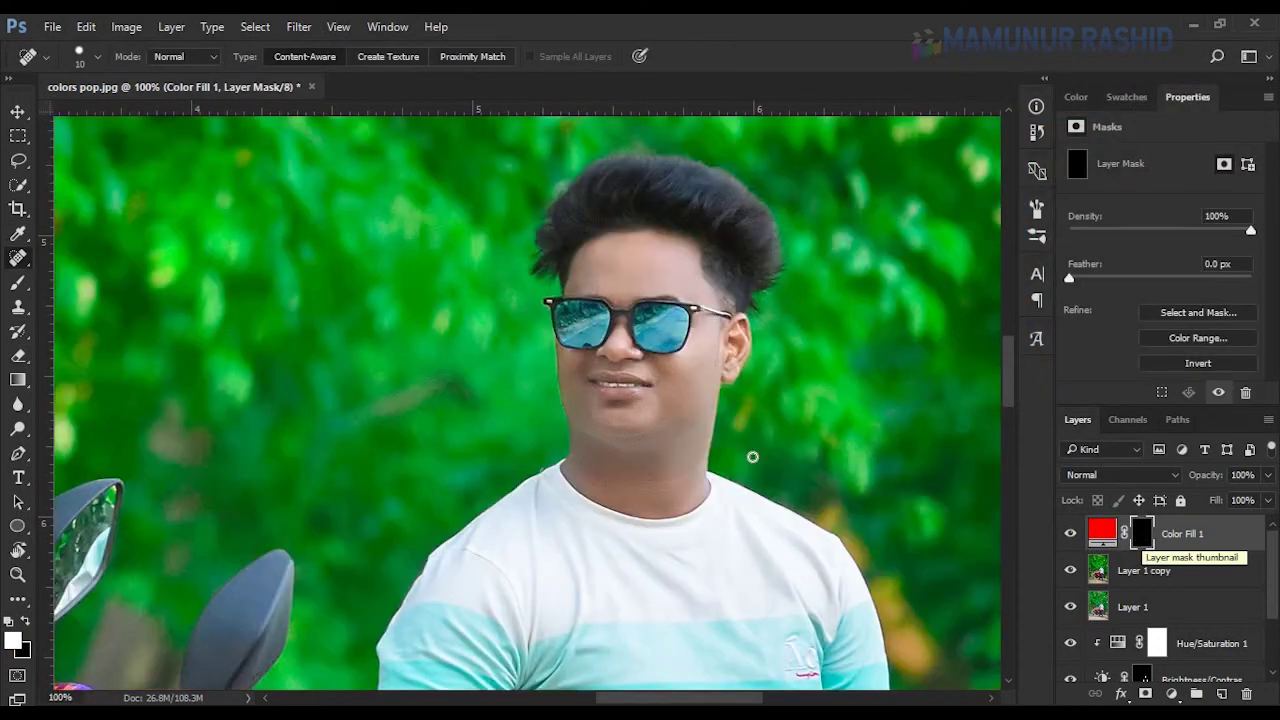
# - Zoom the face to 200% and switch to the regular Brush Tool
pyautogui.press('z')
pyautogui.click(621, 379)
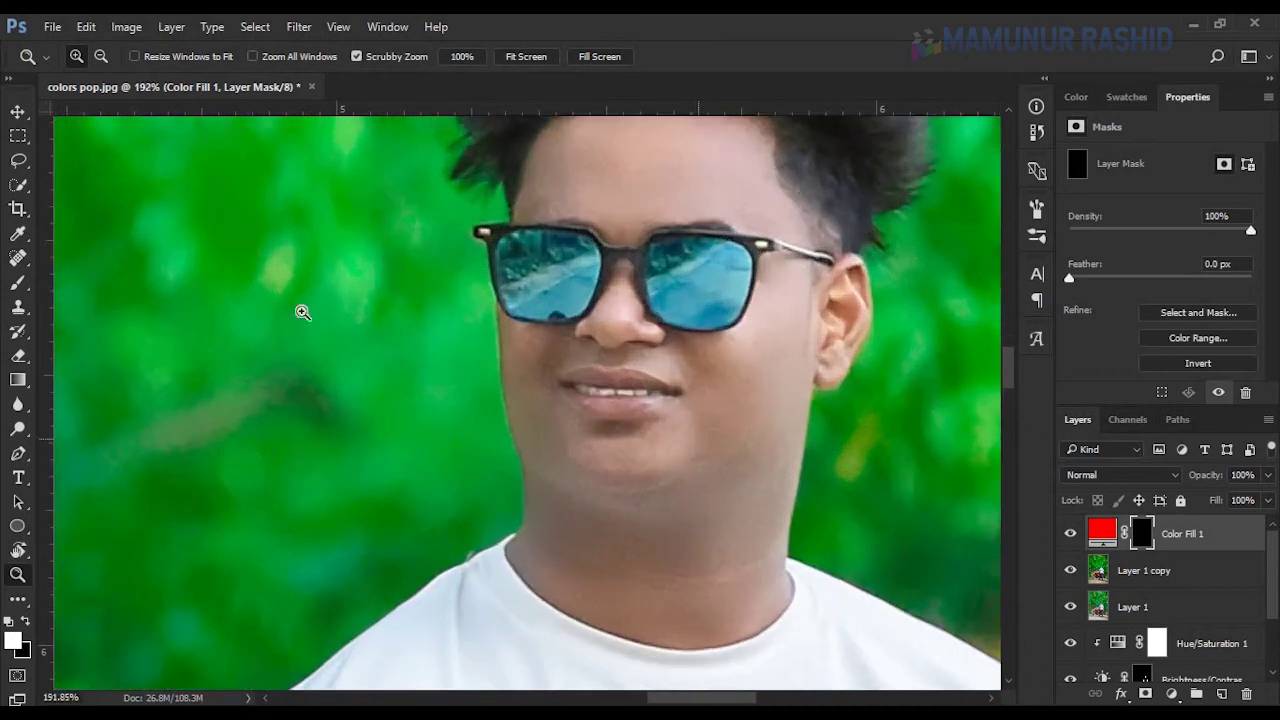
pyautogui.press('b')
pyautogui.rightClick(18, 283)
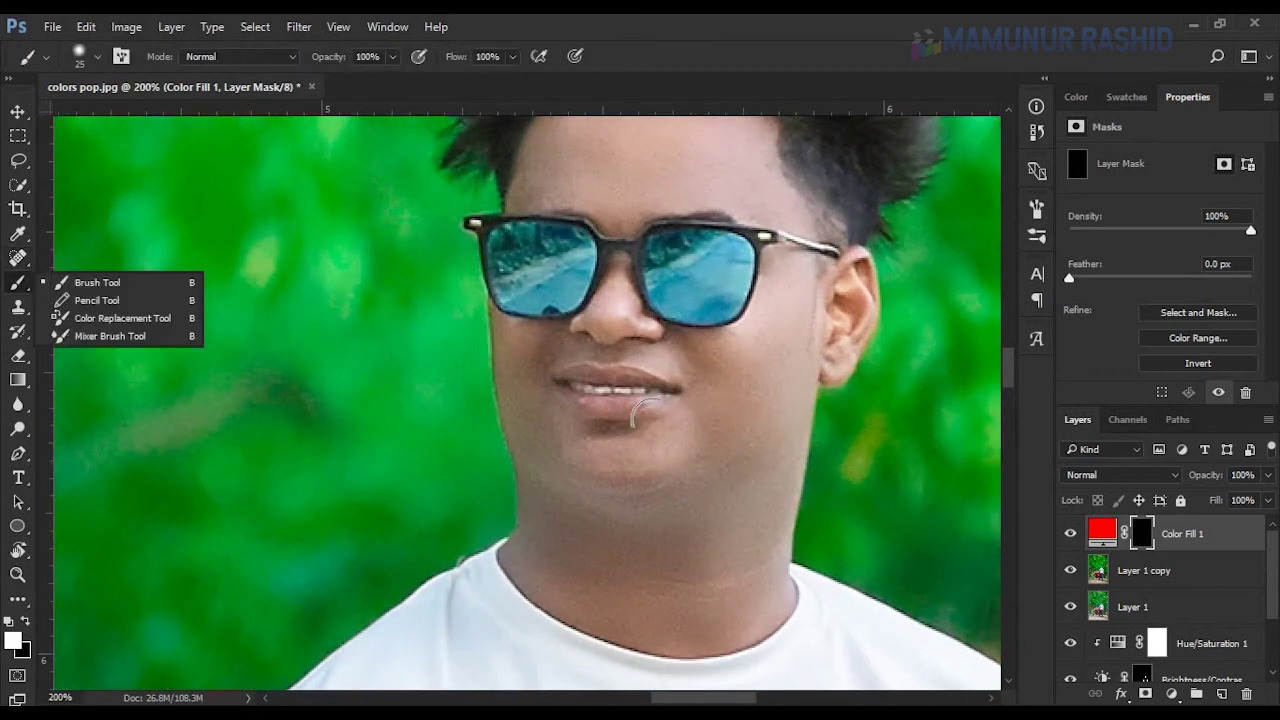
pyautogui.click(844, 40)
# - With a roughly 10 px brush, paint the lower lip red and tidy the edge along the teeth
pyautogui.press('[')
pyautogui.press('[')
pyautogui.press('[')
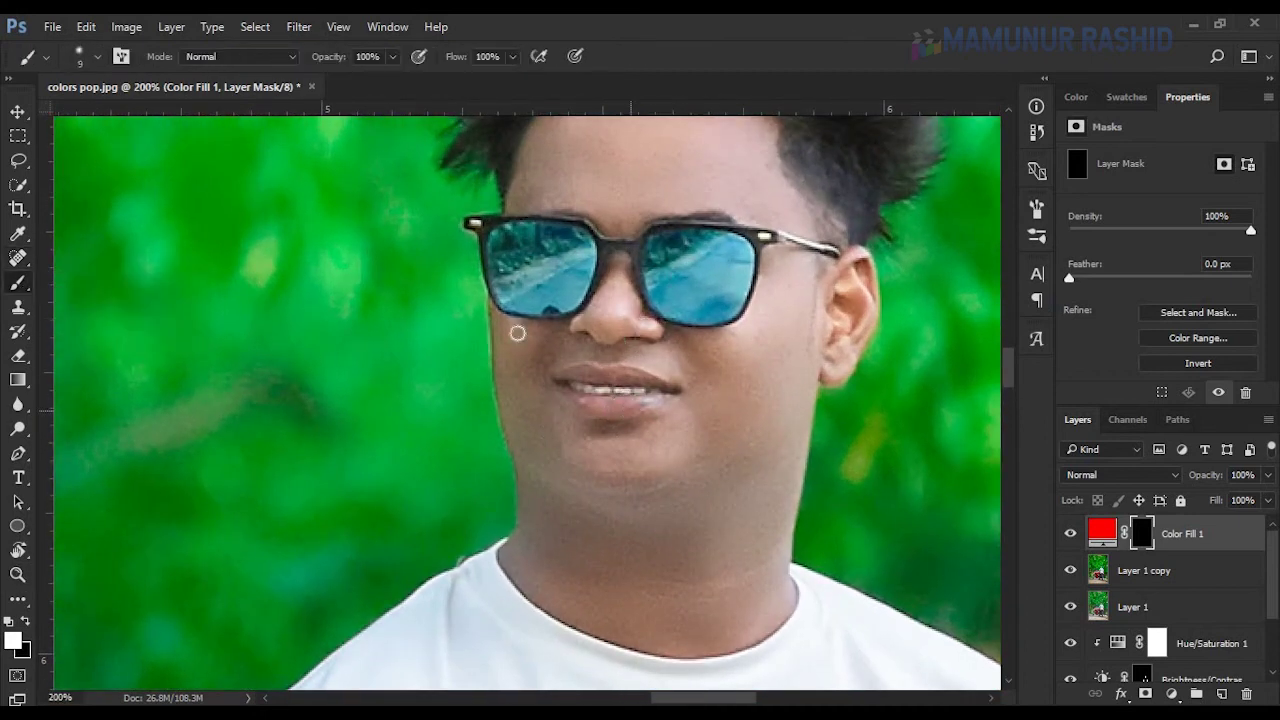
pyautogui.click(77, 57)
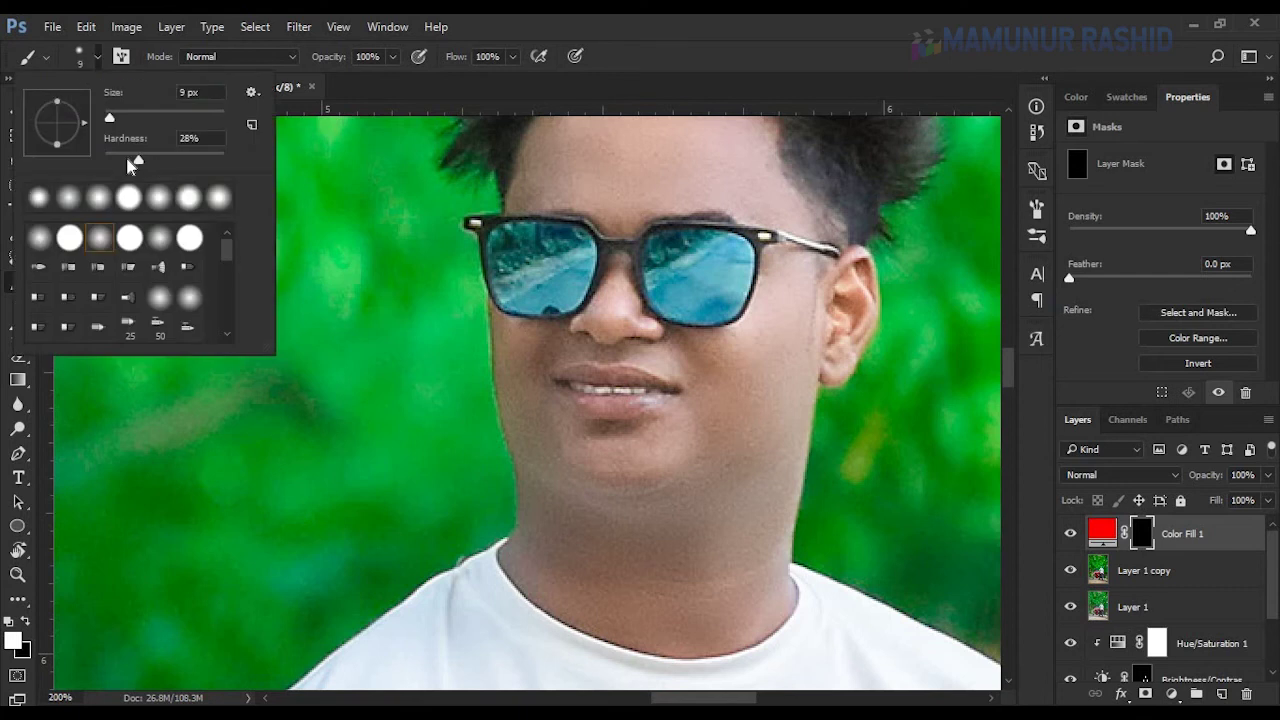
pyautogui.click(118, 120)
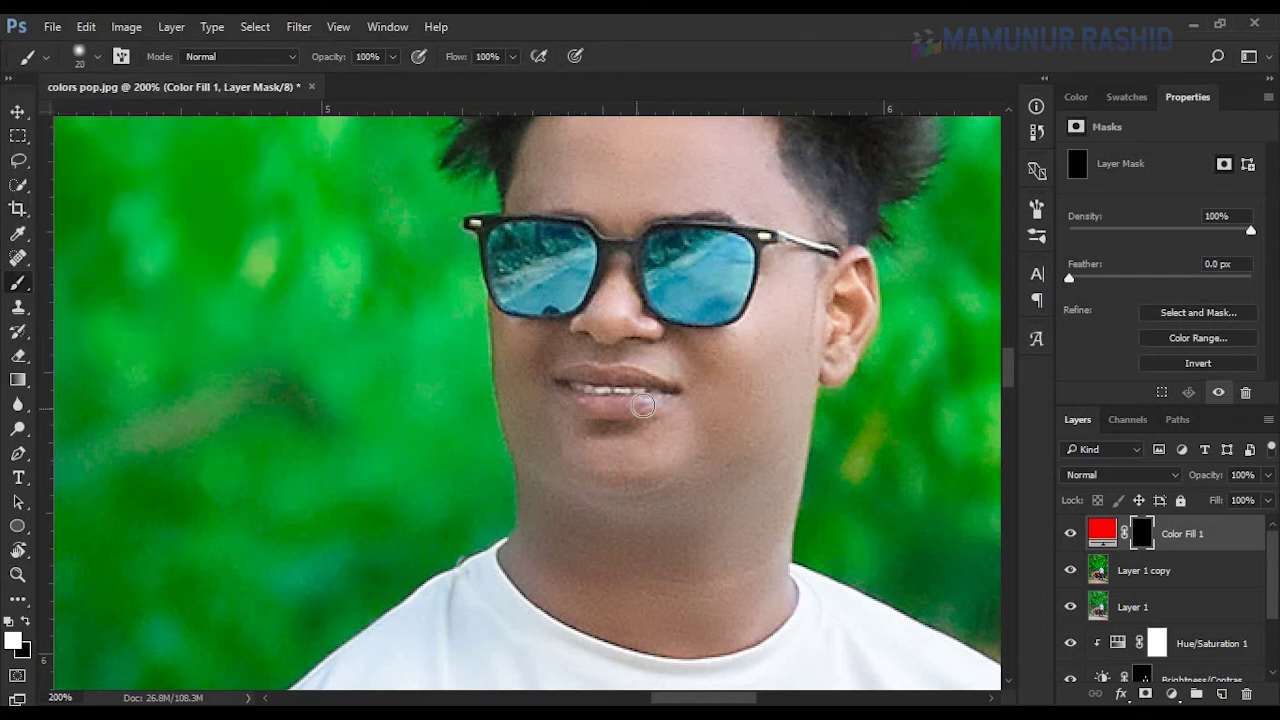
pyautogui.press('[')
pyautogui.press('[')
pyautogui.moveTo(644, 400)
pyautogui.mouseDown()
pyautogui.moveTo(561, 384)
pyautogui.moveTo(591, 369)
pyautogui.moveTo(666, 383)
pyautogui.moveTo(640, 386)
pyautogui.moveTo(631, 404)
pyautogui.mouseUp()
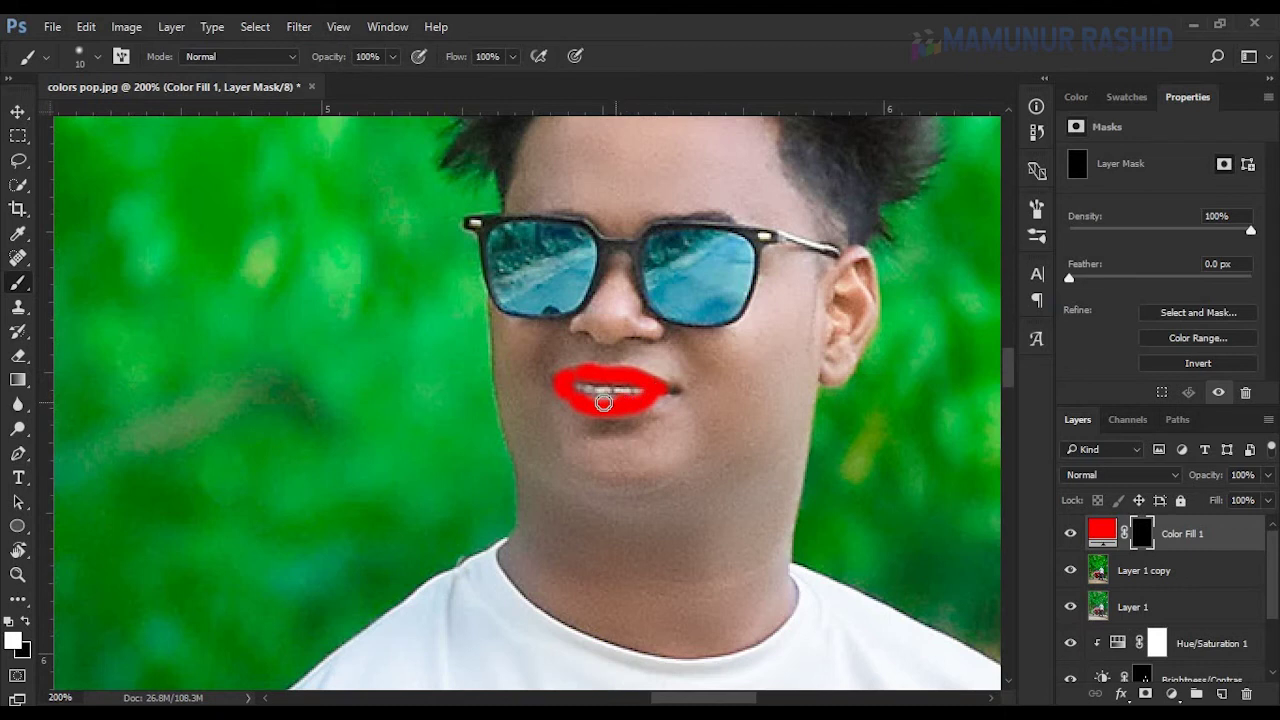
pyautogui.press('[')
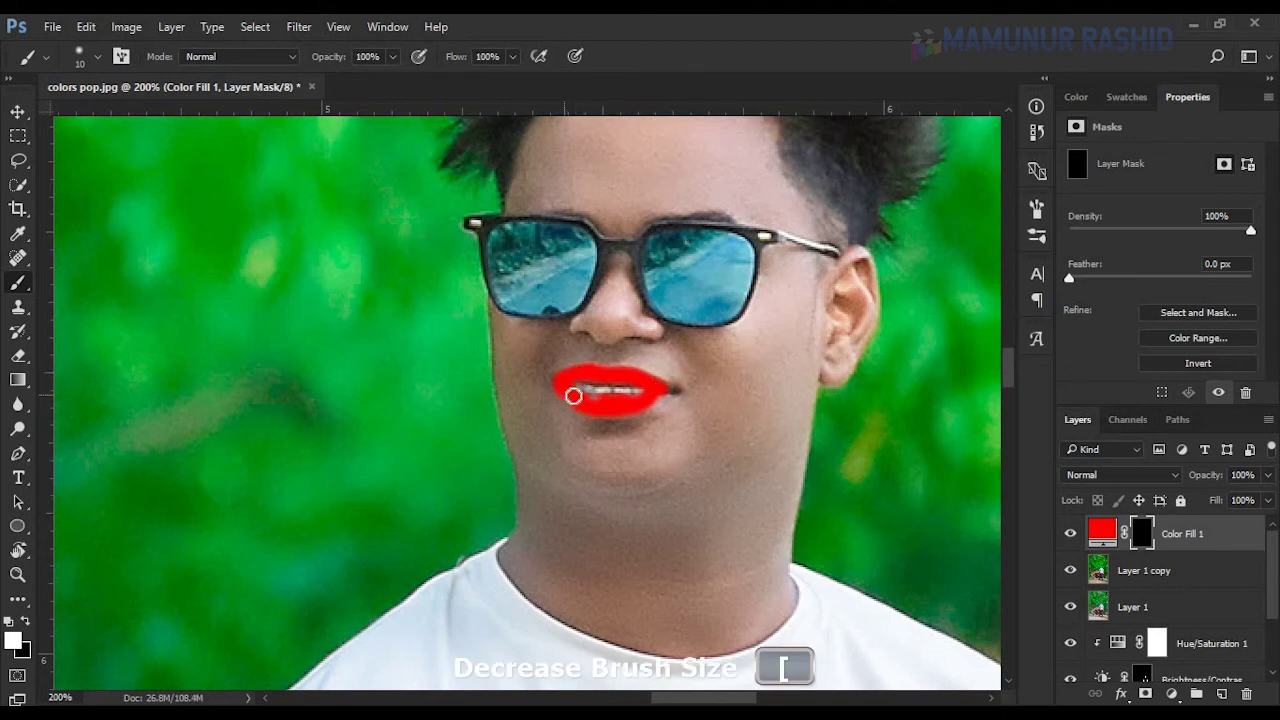
pyautogui.moveTo(571, 391)
pyautogui.mouseDown()
pyautogui.moveTo(660, 398)
pyautogui.moveTo(568, 396)
pyautogui.mouseUp()
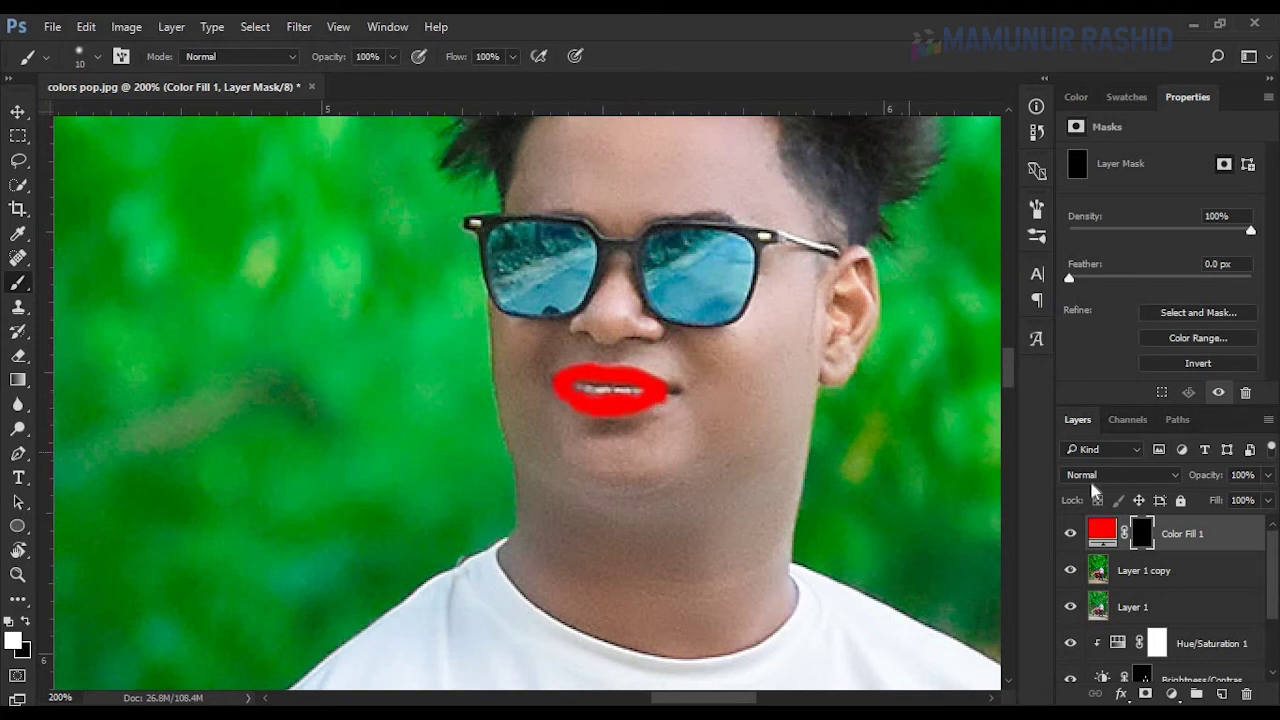
# - Set Color Fill 1's blend mode to Soft Light
pyautogui.click(1104, 536)
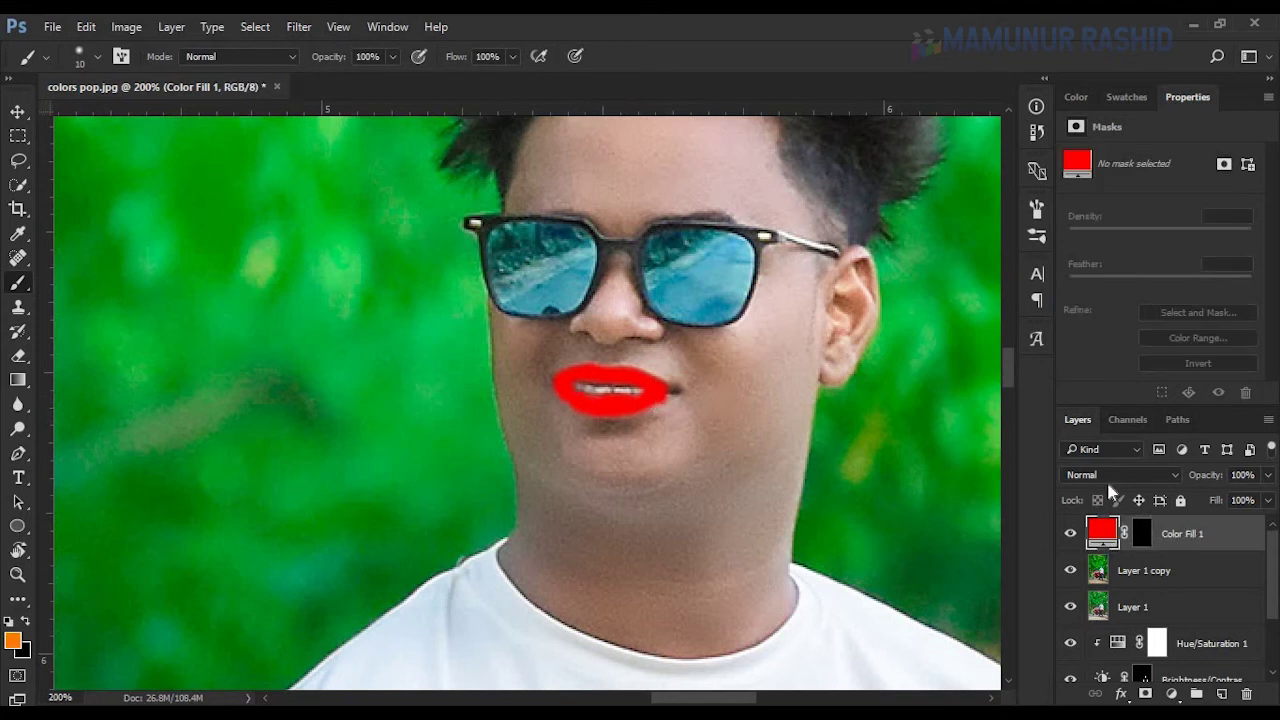
pyautogui.click(1120, 474)
pyautogui.click(1100, 288)
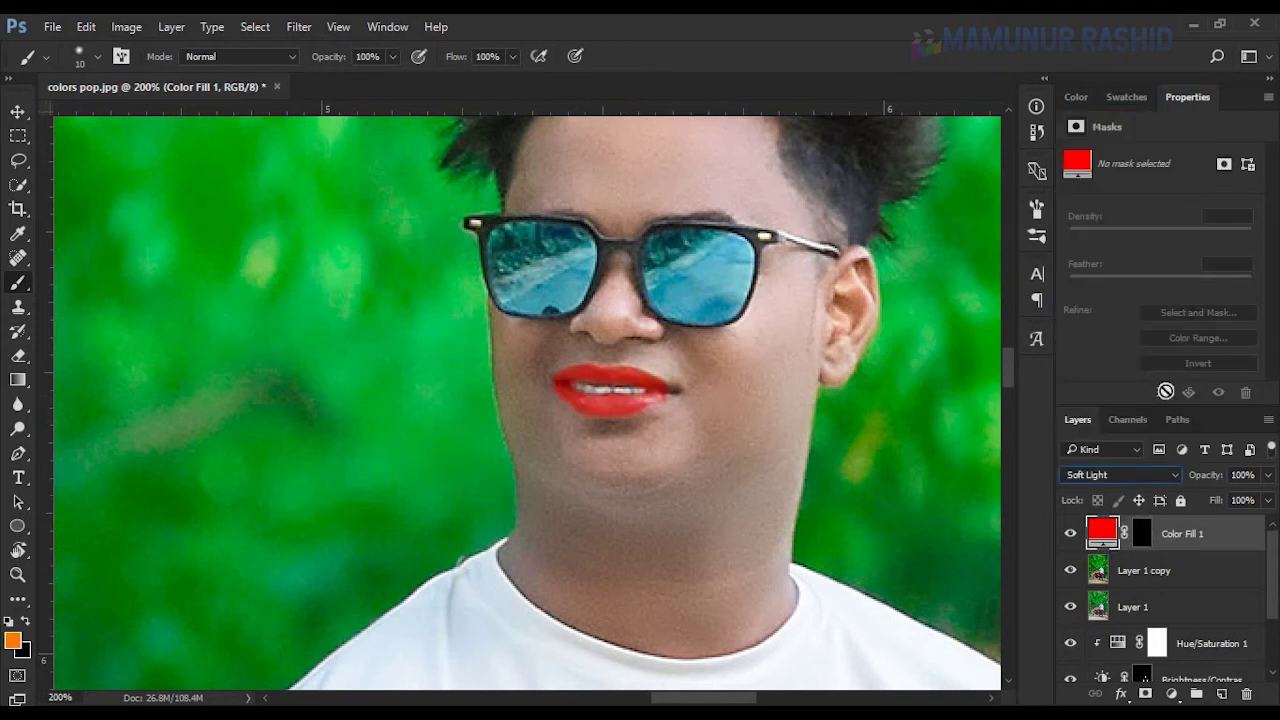
pyautogui.click(1140, 534)
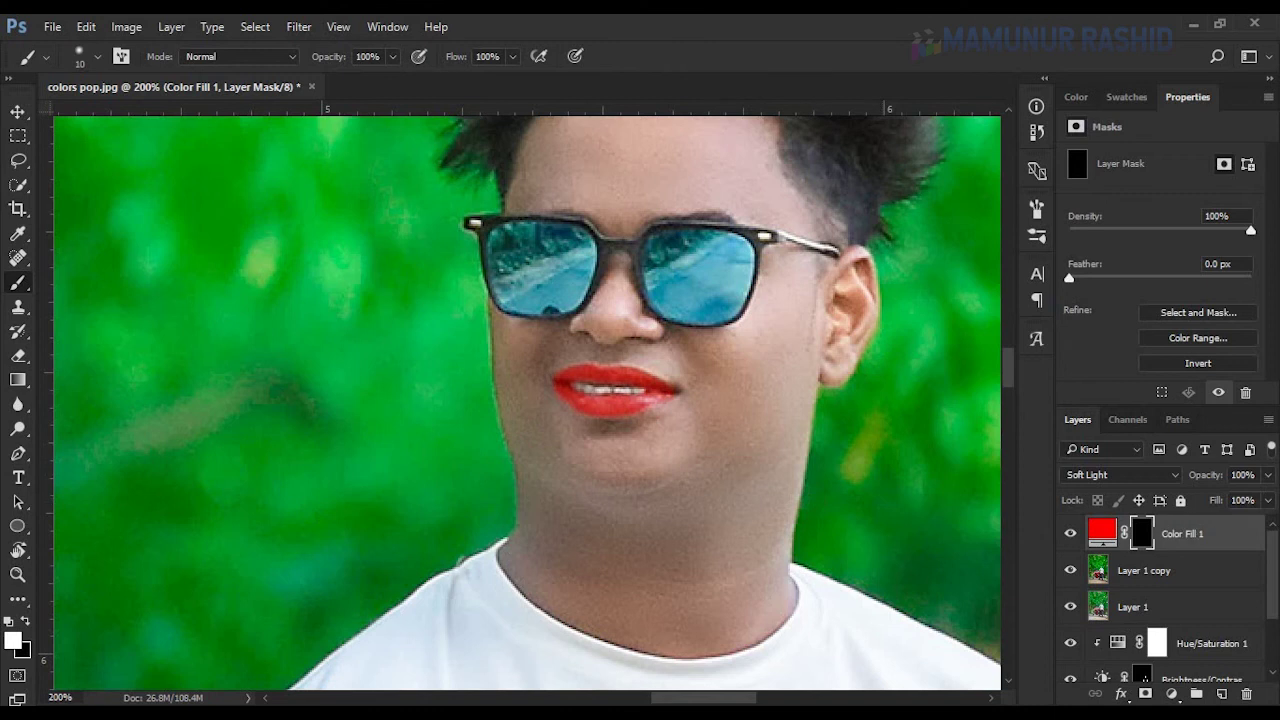
# - Lower Color Fill 1's opacity to 7% after toggling it to compare, then select Layer 1 copy
pyautogui.click(1266, 476)
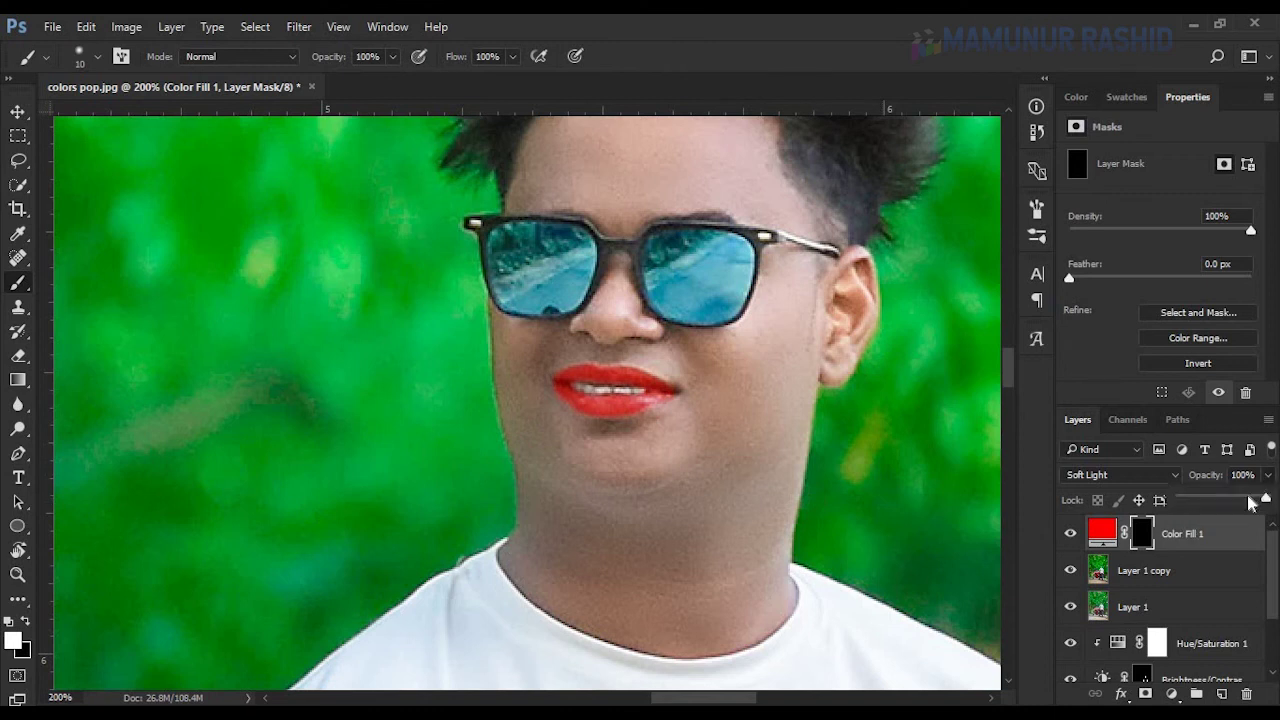
pyautogui.click(1189, 497)
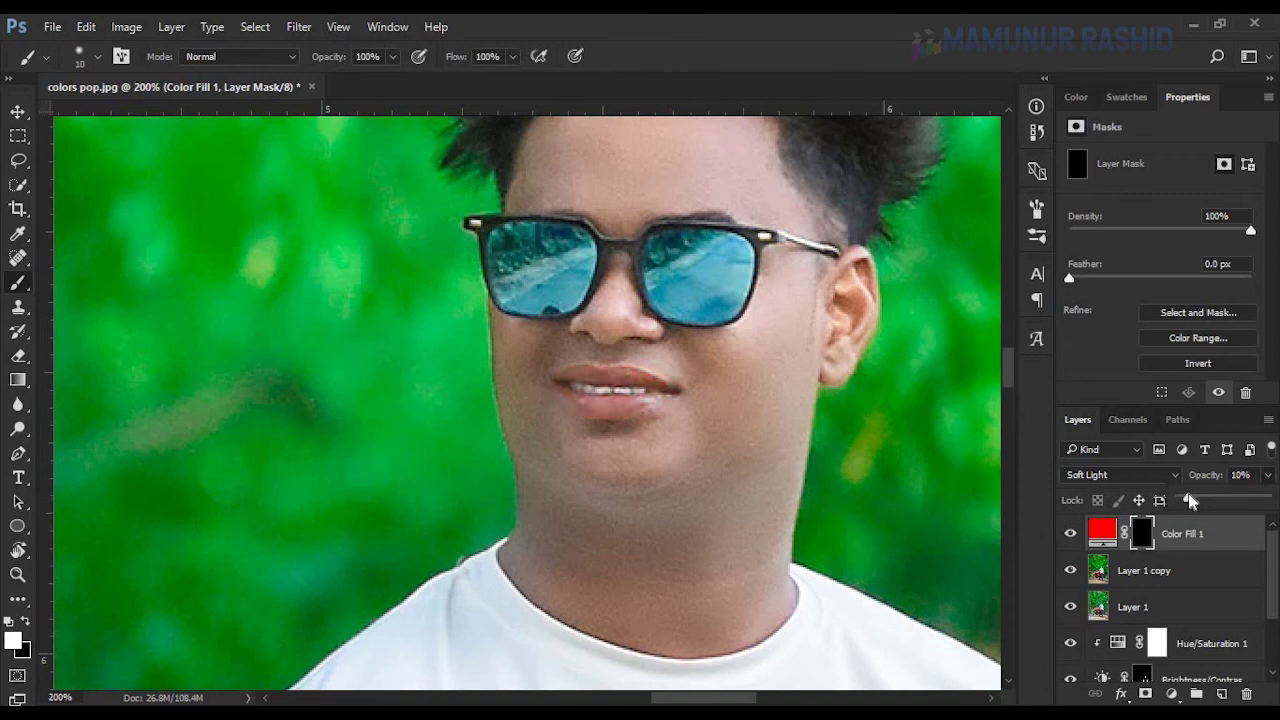
pyautogui.click(1071, 534)
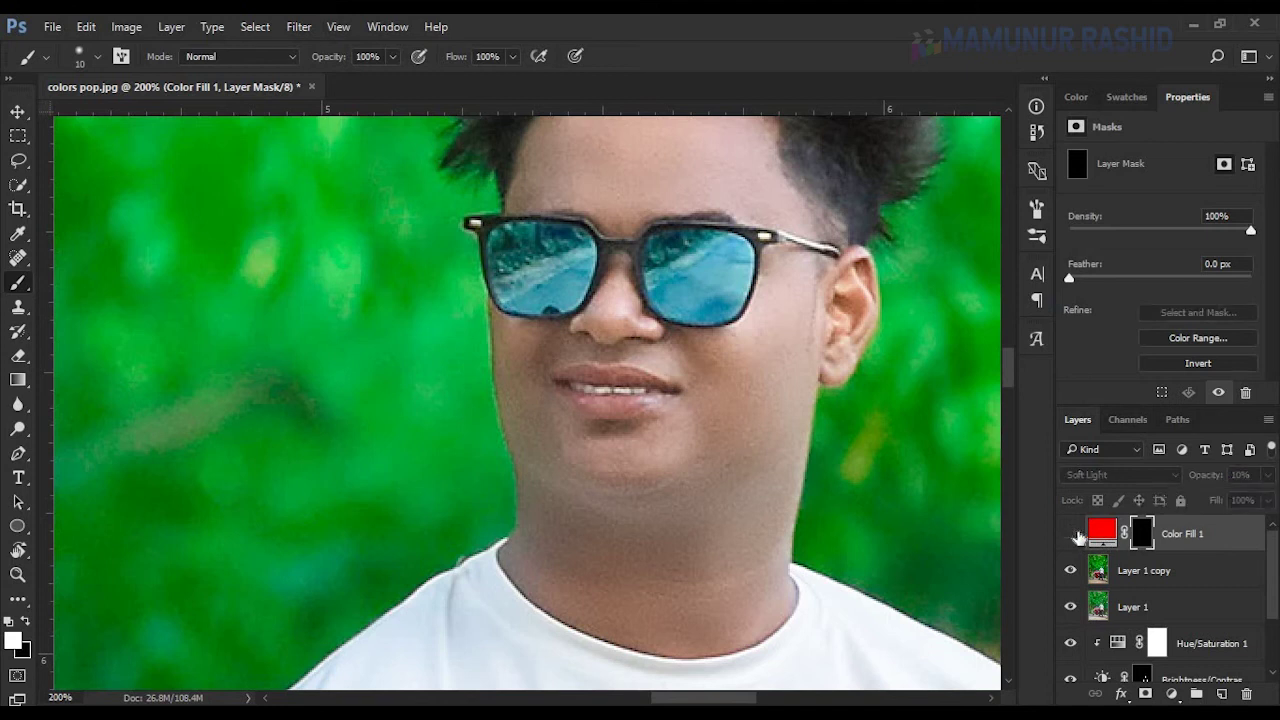
pyautogui.click(1071, 534)
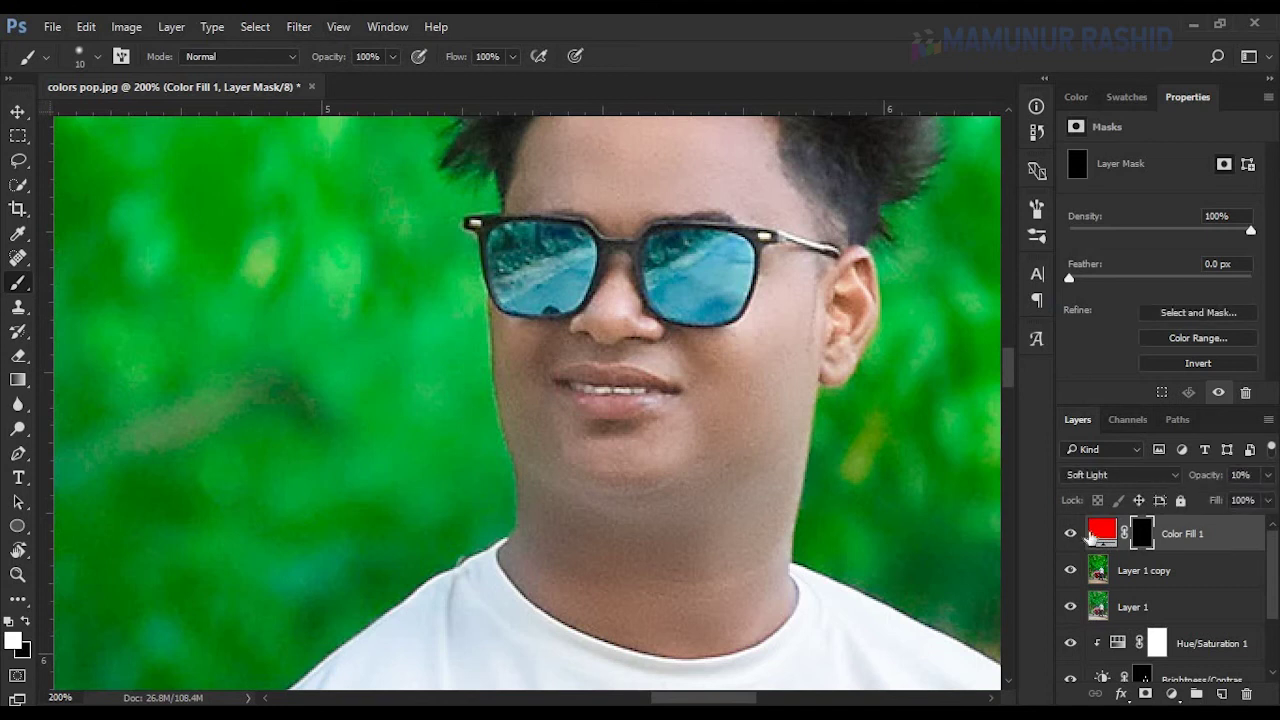
pyautogui.moveTo(1217, 478); pyautogui.dragTo(1214, 478)
pyautogui.click(1184, 574)
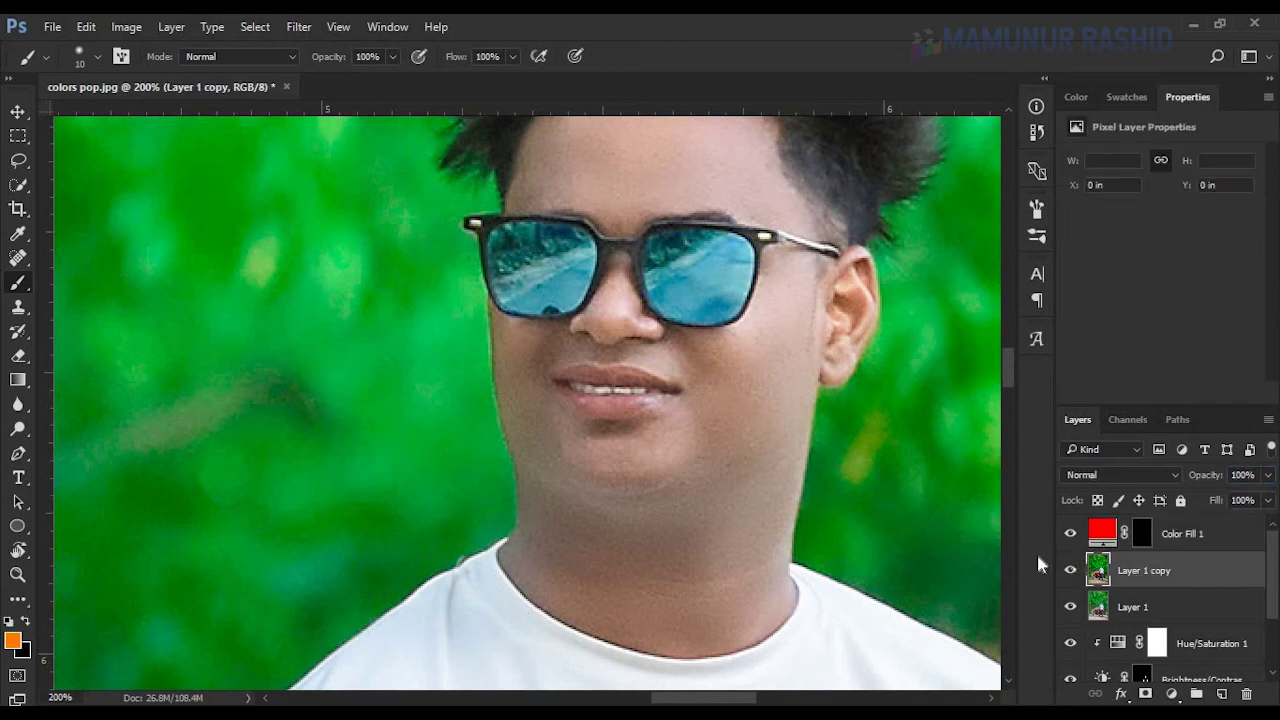
# - Add a new layer above Color Fill 1 and set a fully soft 124 px brush
pyautogui.hotkey('ctrl', '0')
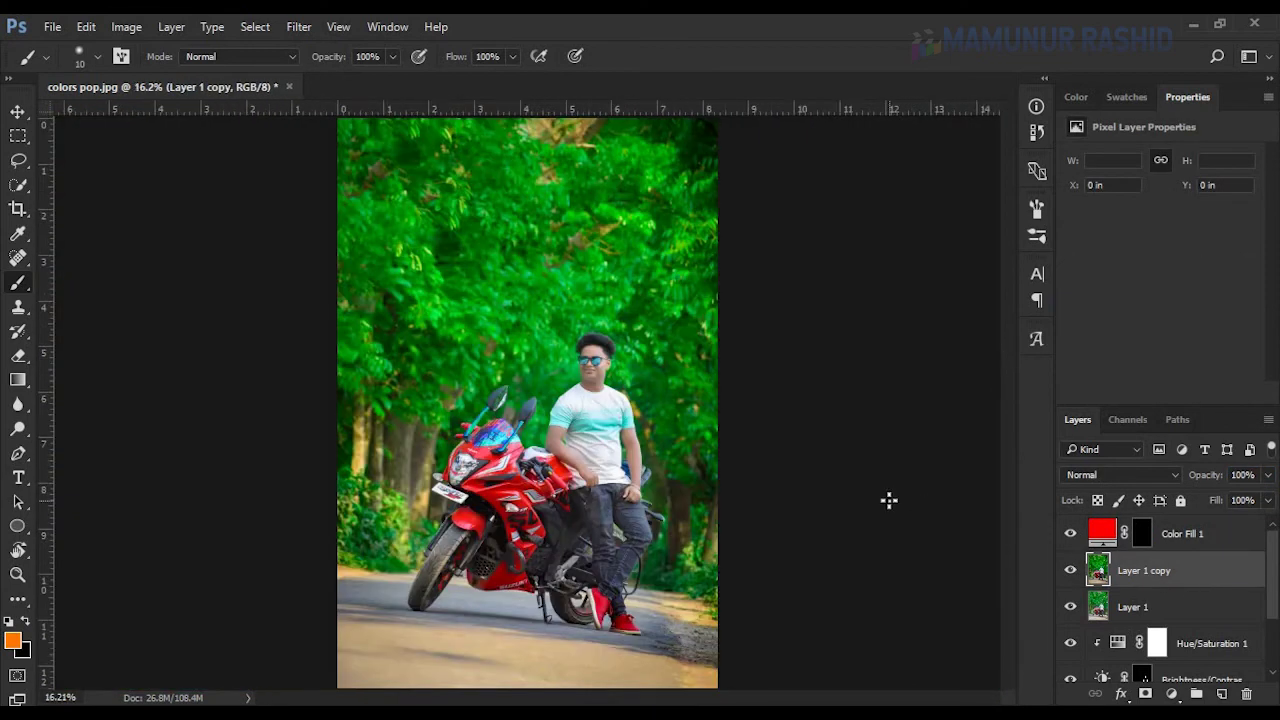
pyautogui.click(1234, 540)
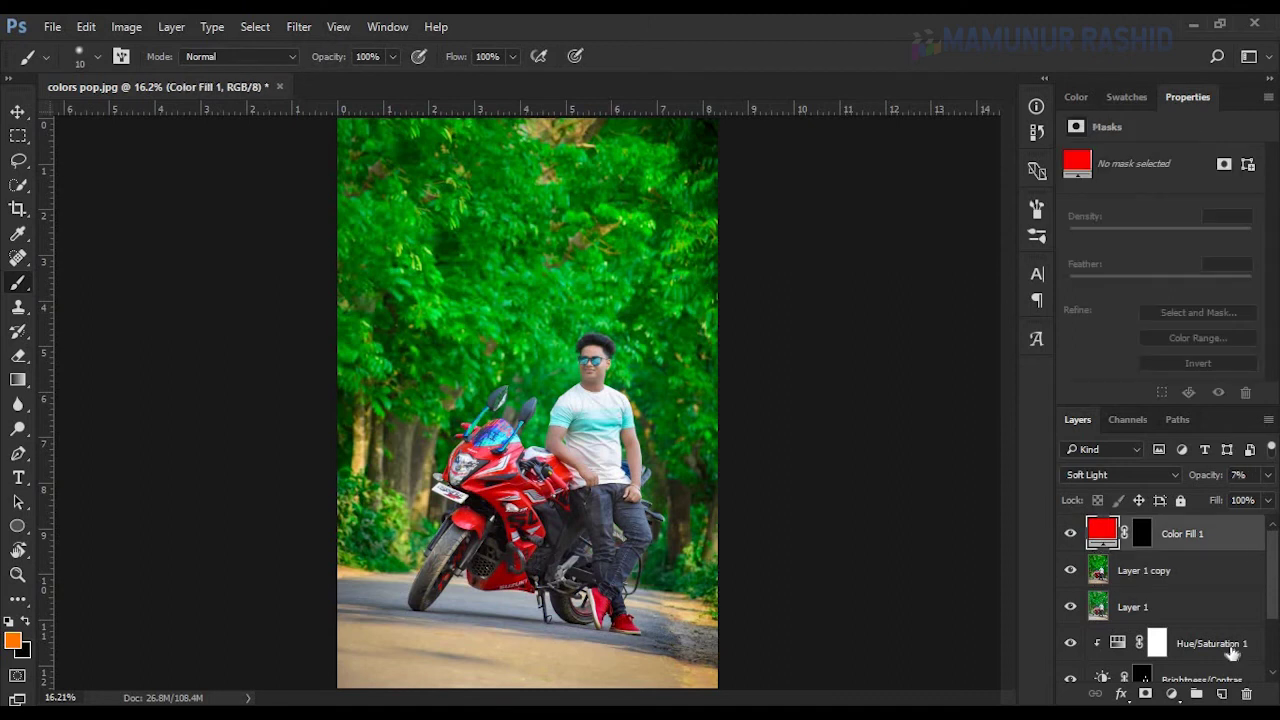
pyautogui.click(1221, 694)
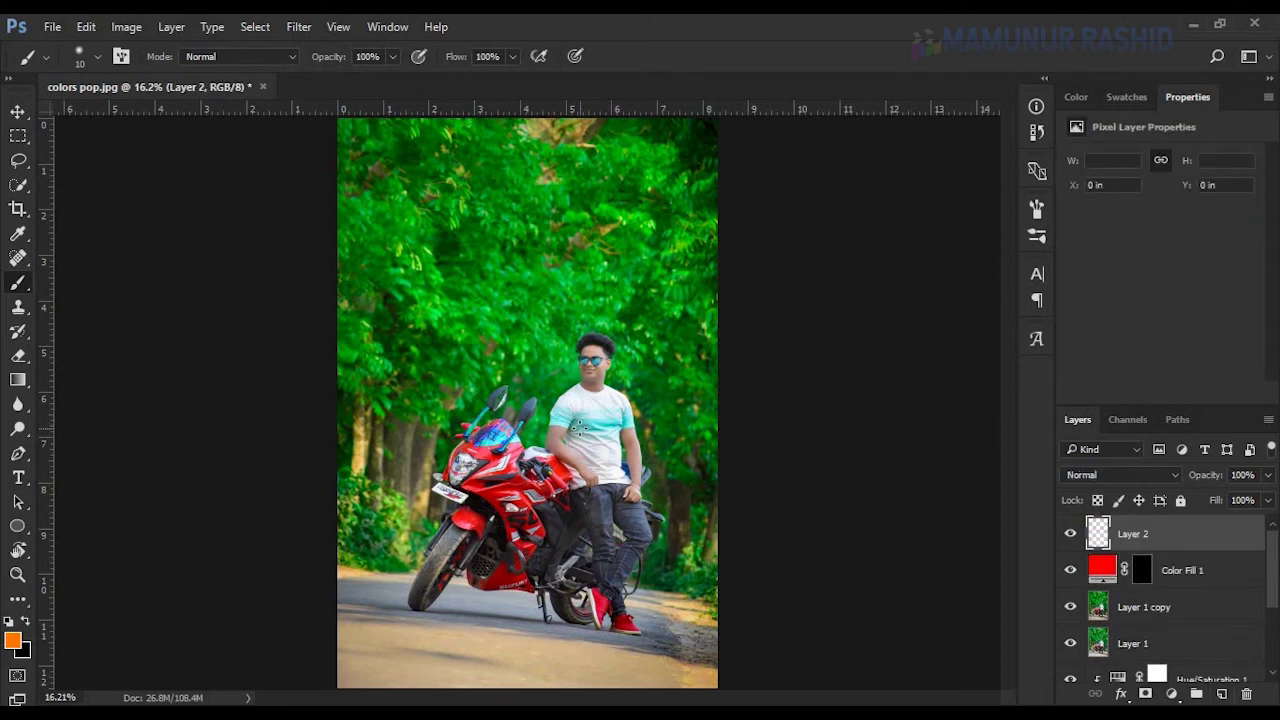
pyautogui.rightClick(115, 121)
pyautogui.moveTo(118, 165); pyautogui.dragTo(106, 160)
pyautogui.write('124')
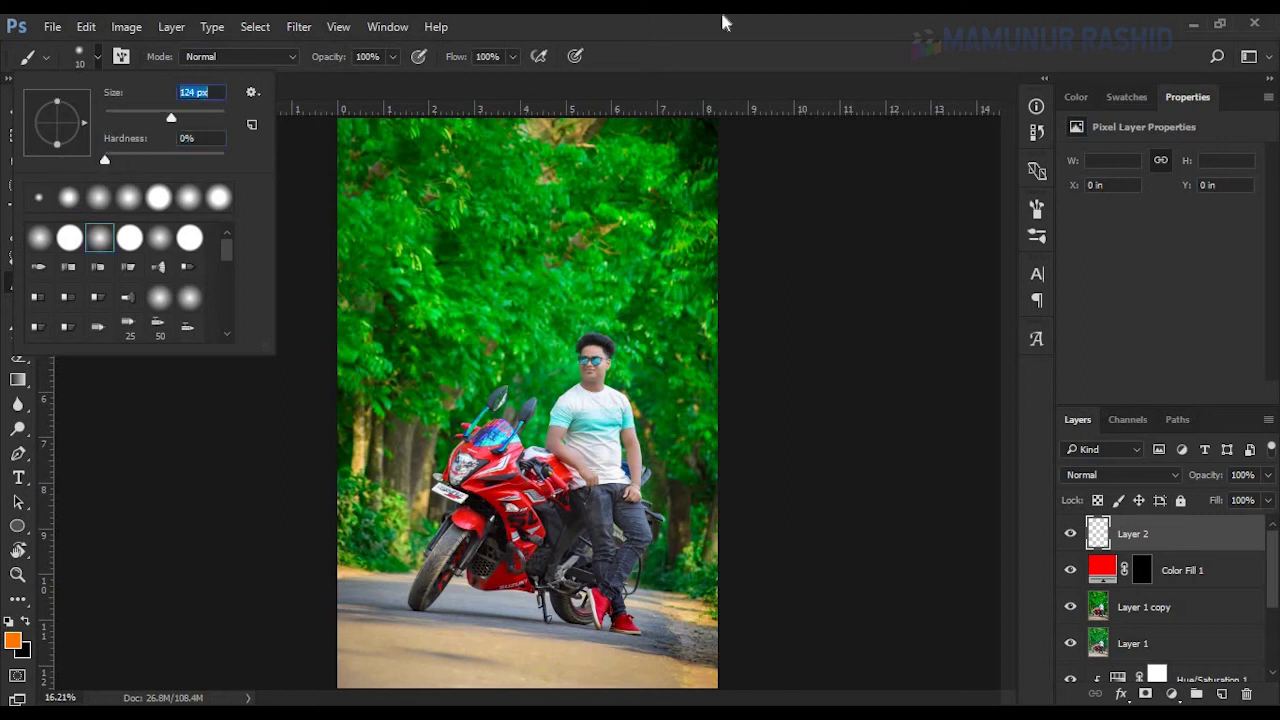
pyautogui.press('Return')
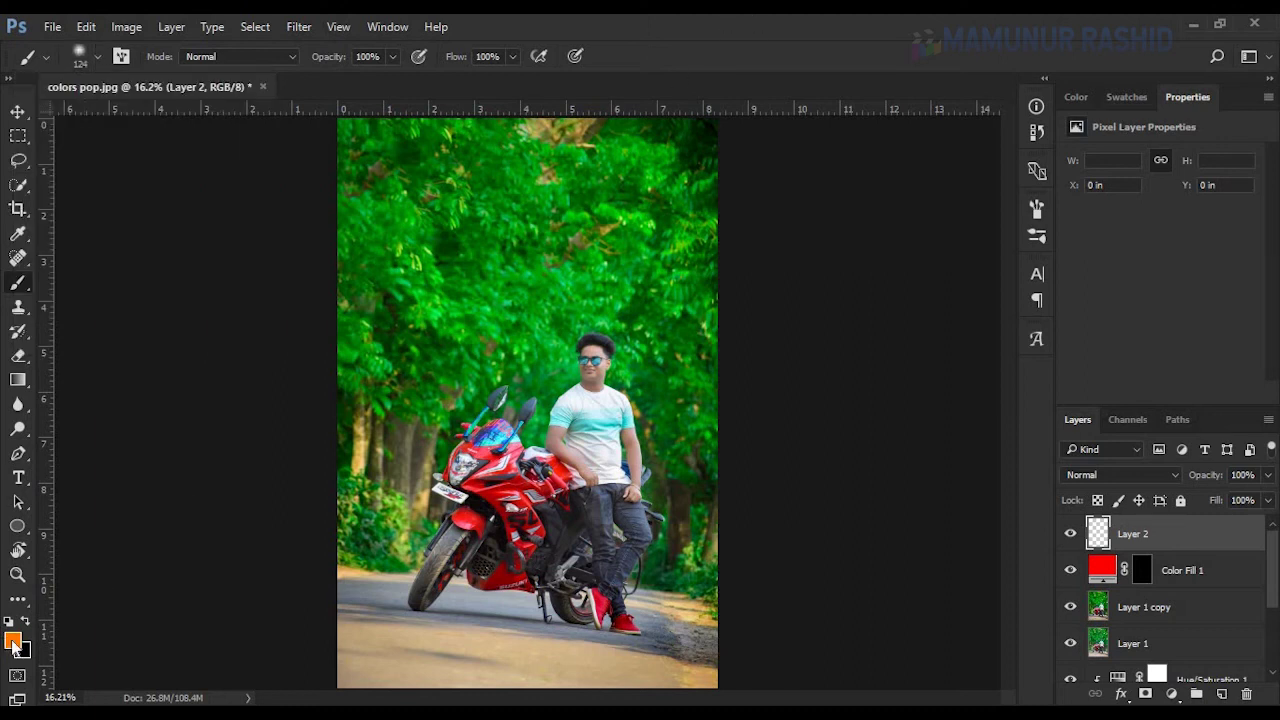
# - Set the foreground colour to a saturated yellow #ffd200
pyautogui.click(14, 641)
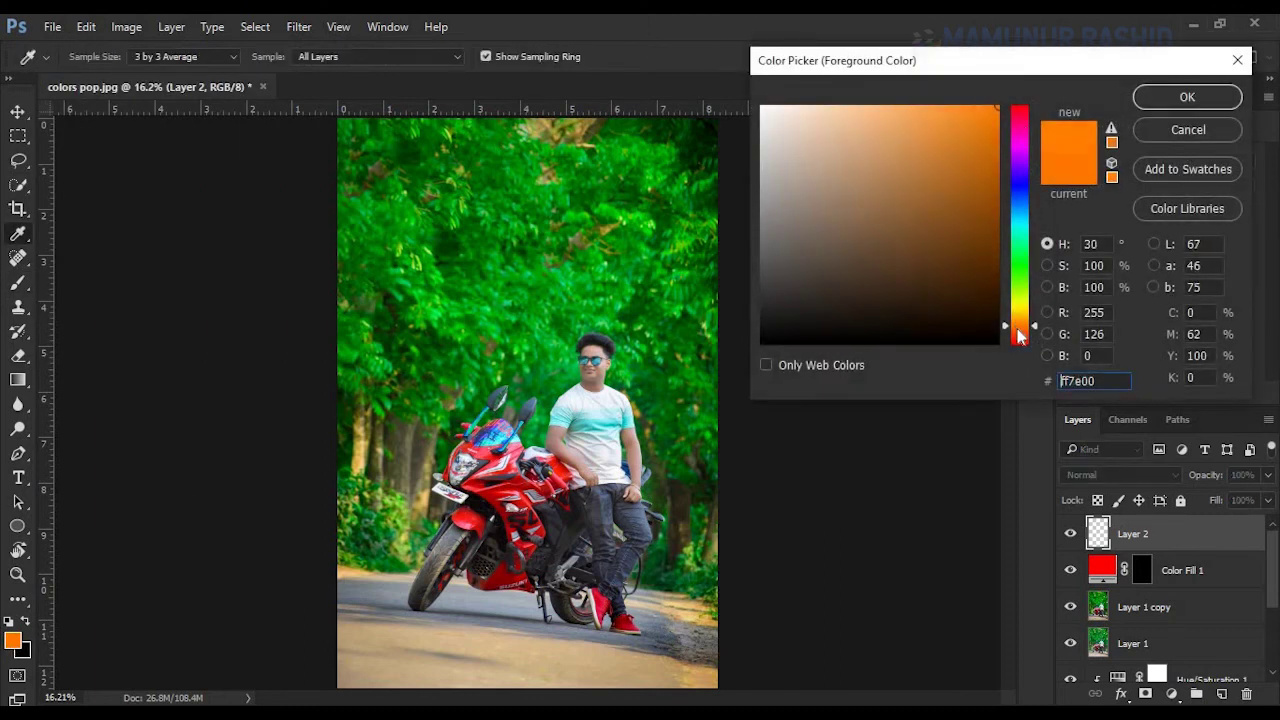
pyautogui.click(1187, 97)
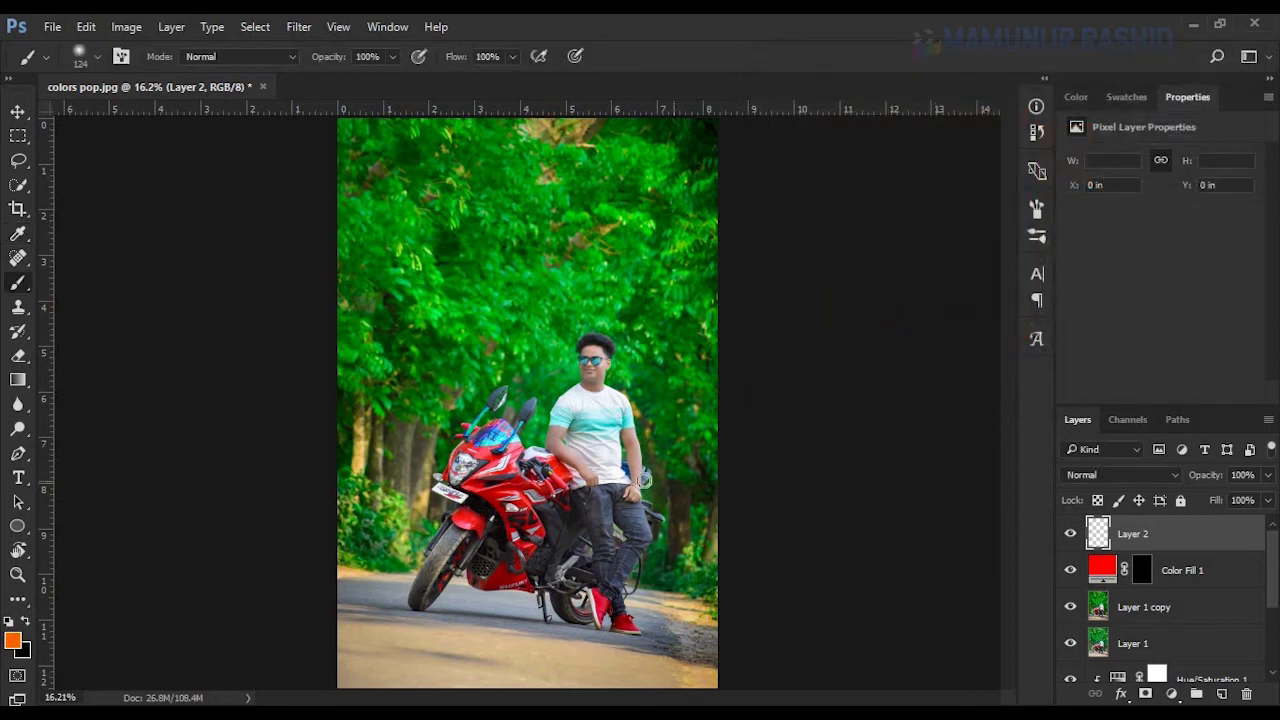
pyautogui.press(']')
pyautogui.press(']')
pyautogui.press(']')
pyautogui.click(12, 641)
pyautogui.moveTo(1025, 331); pyautogui.dragTo(1025, 318)
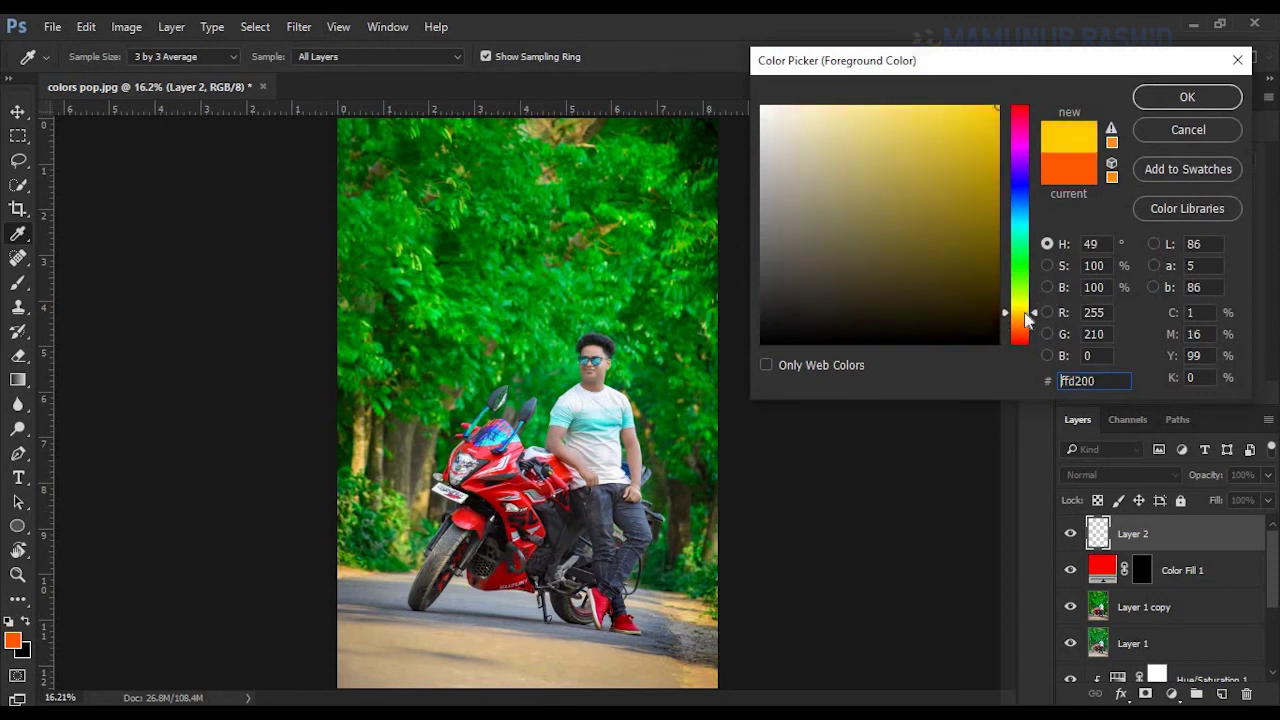
pyautogui.click(798, 130)
pyautogui.click(985, 115)
pyautogui.click(1187, 97)
# - Paint yellow over the headlight with a 300 px brush, set Layer 2 to Screen, and add another layer
pyautogui.press('b')
pyautogui.press(']')
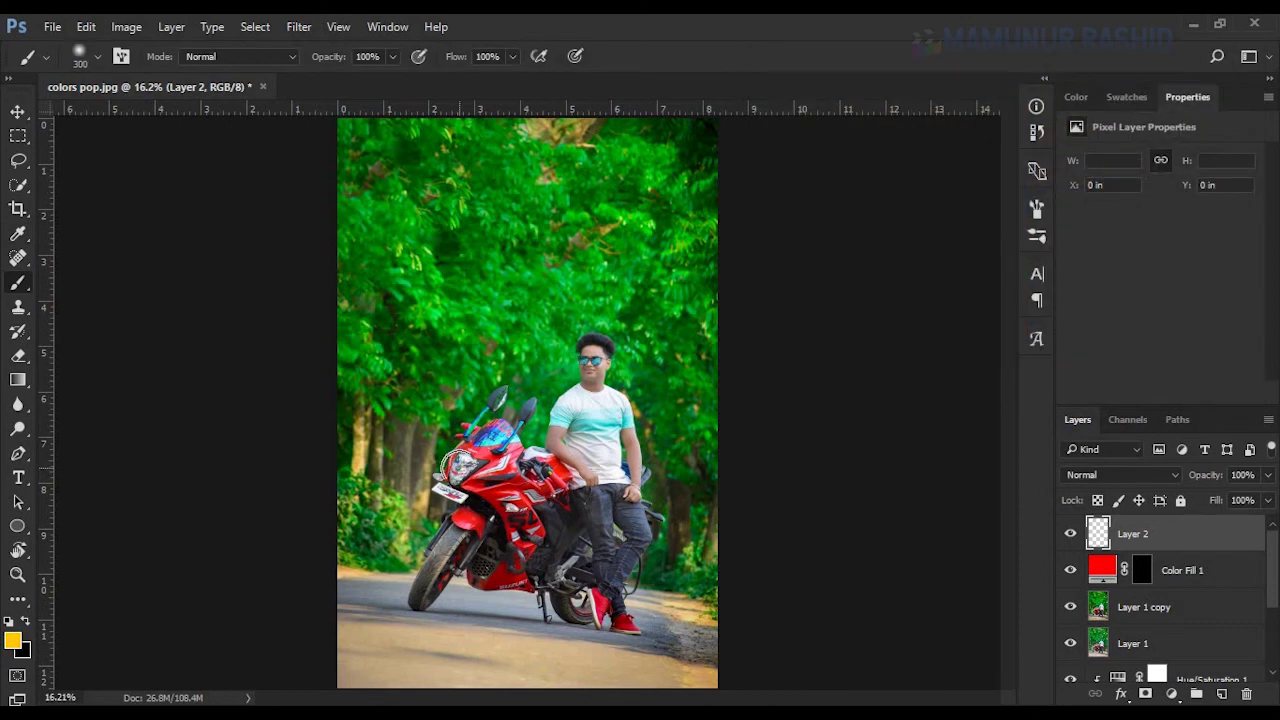
pyautogui.click(458, 466)
pyautogui.click(1118, 476)
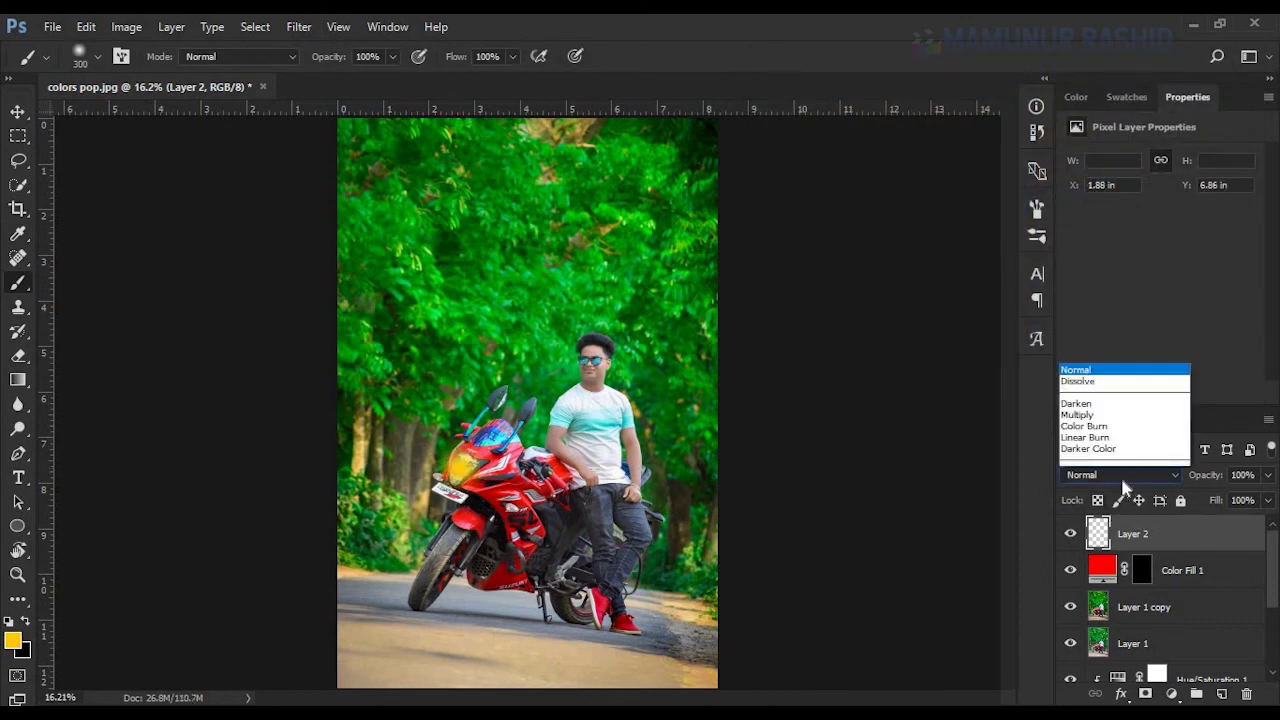
pyautogui.click(1087, 224)
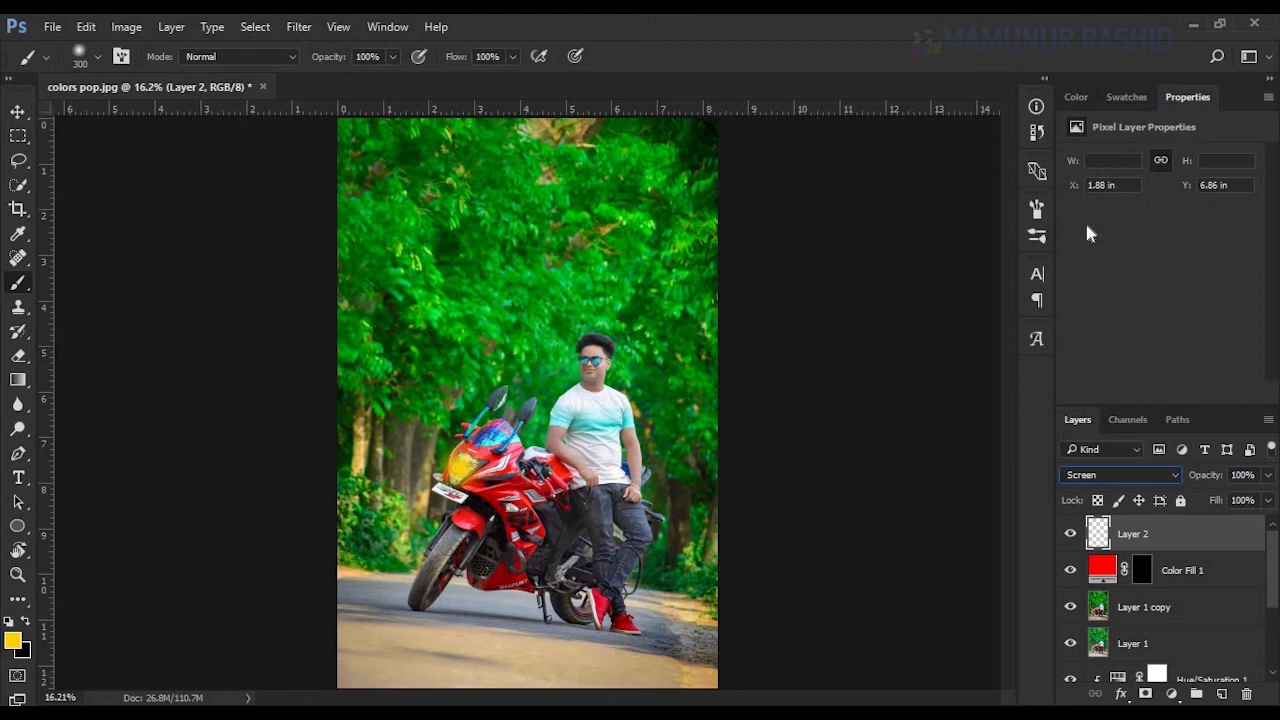
pyautogui.click(1222, 694)
# - Paint an ff5a00 orange glow over the headlight on Layer 3, blended in Screen at 55% opacity
pyautogui.click(13, 645)
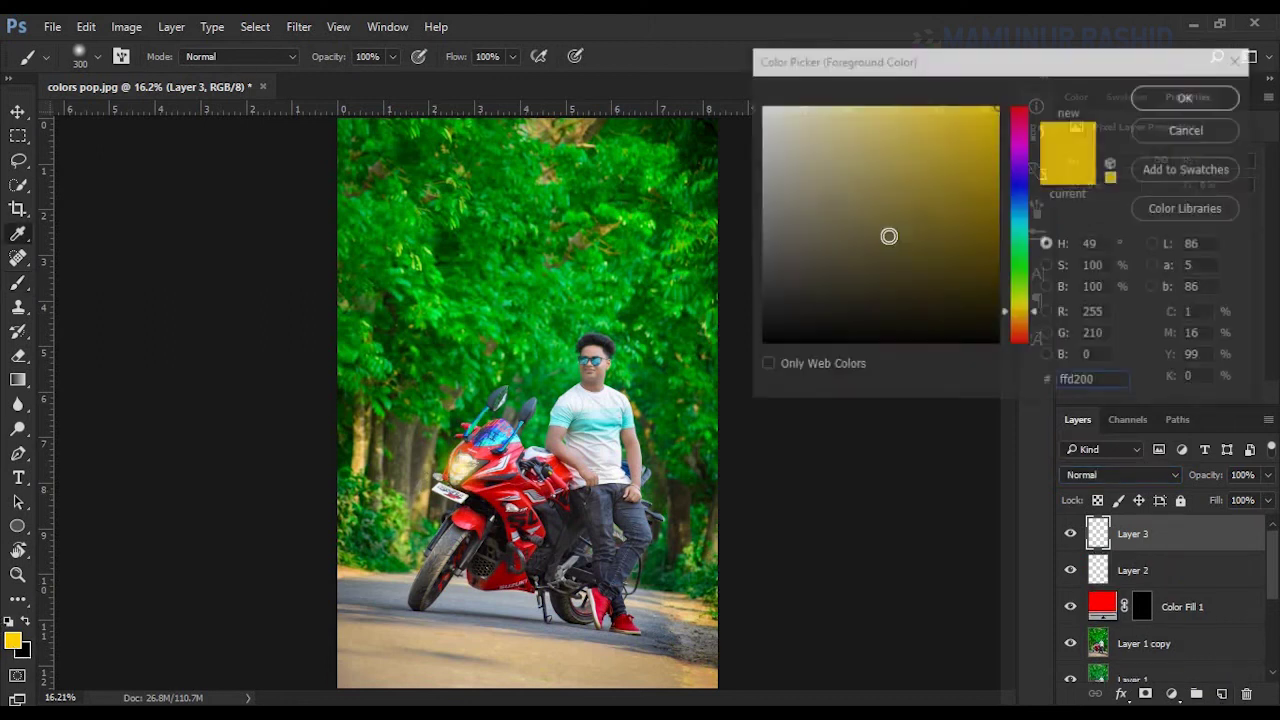
pyautogui.moveTo(1020, 313); pyautogui.dragTo(1020, 331)
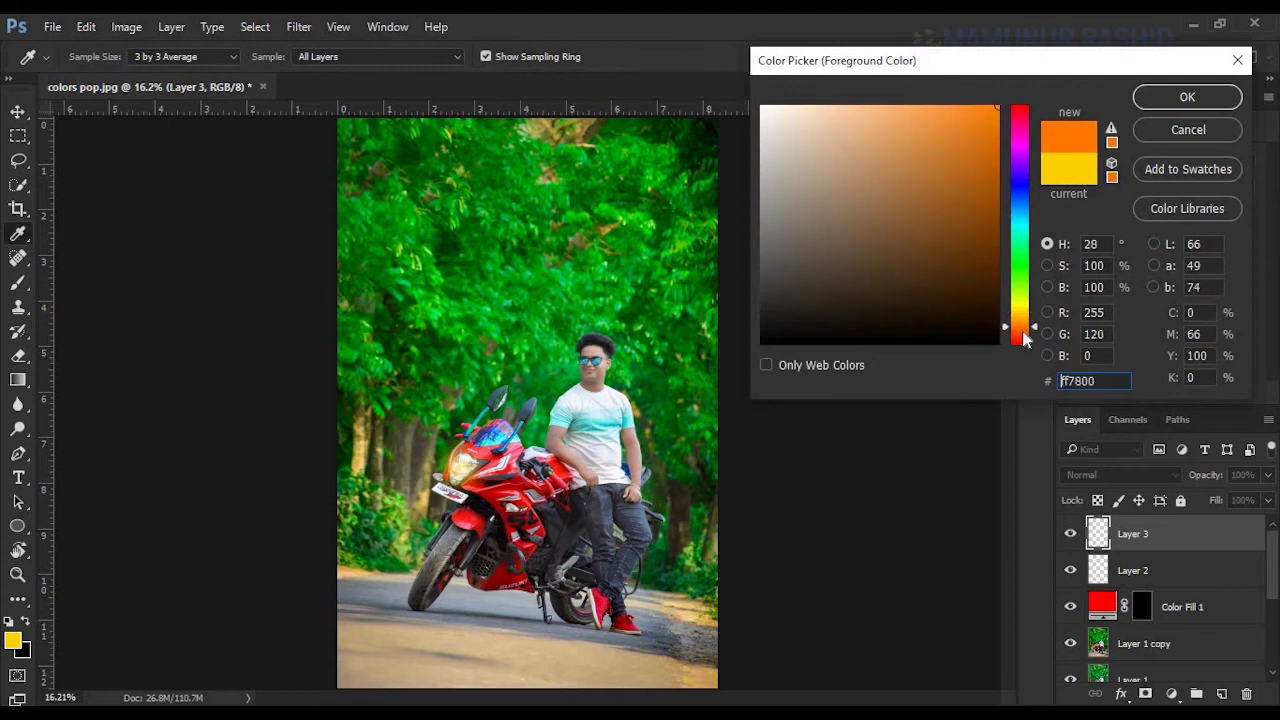
pyautogui.click(1187, 97)
pyautogui.press('b')
pyautogui.click(456, 462)
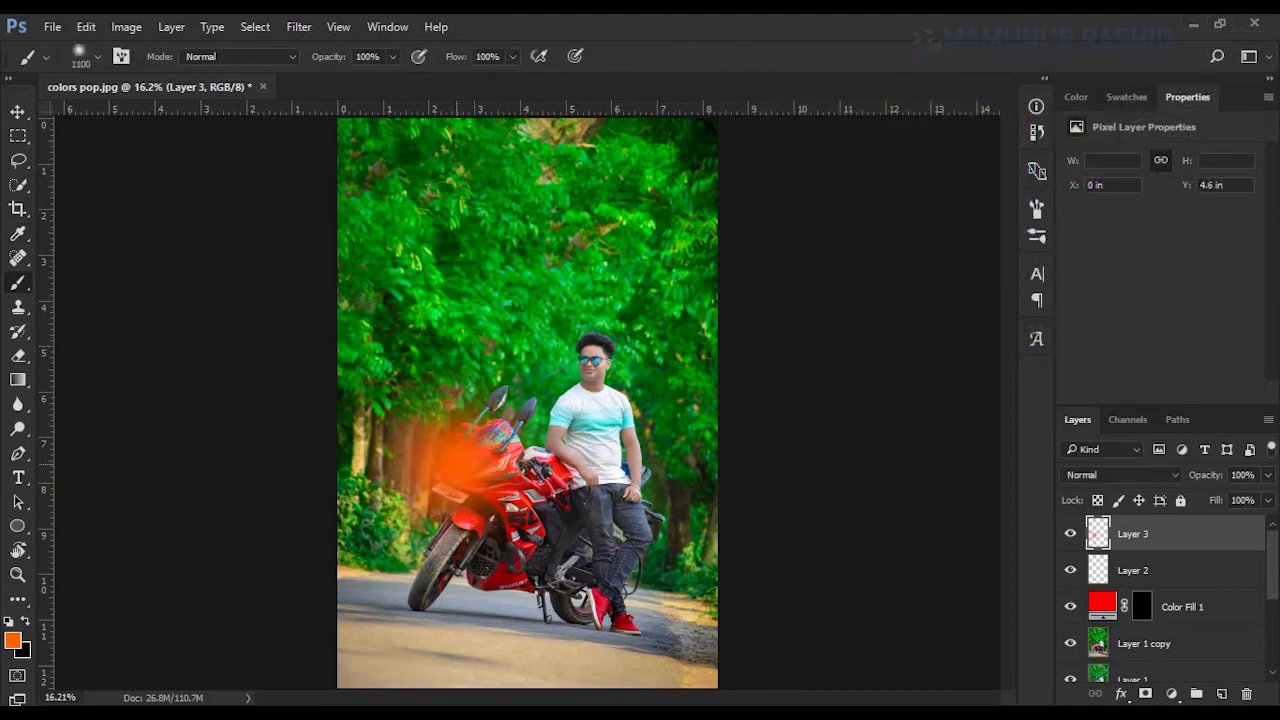
pyautogui.click(1121, 475)
pyautogui.click(1120, 224)
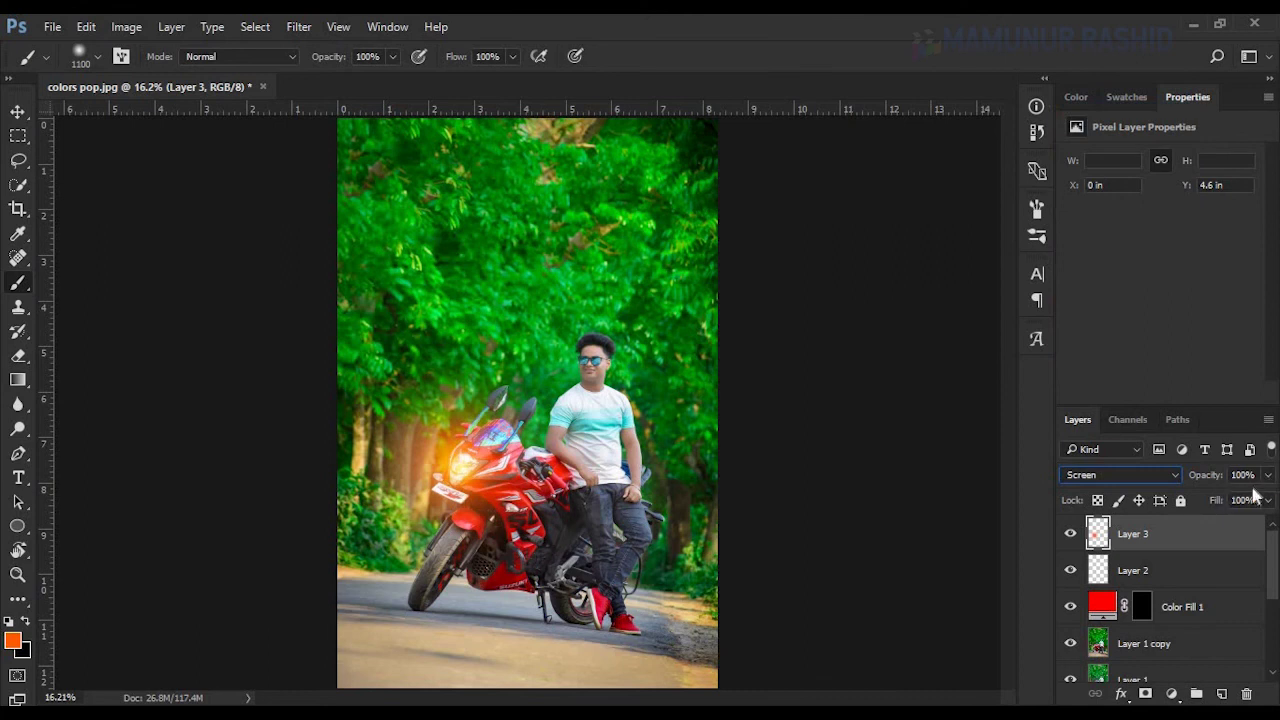
pyautogui.moveTo(1267, 476); pyautogui.dragTo(1230, 502)
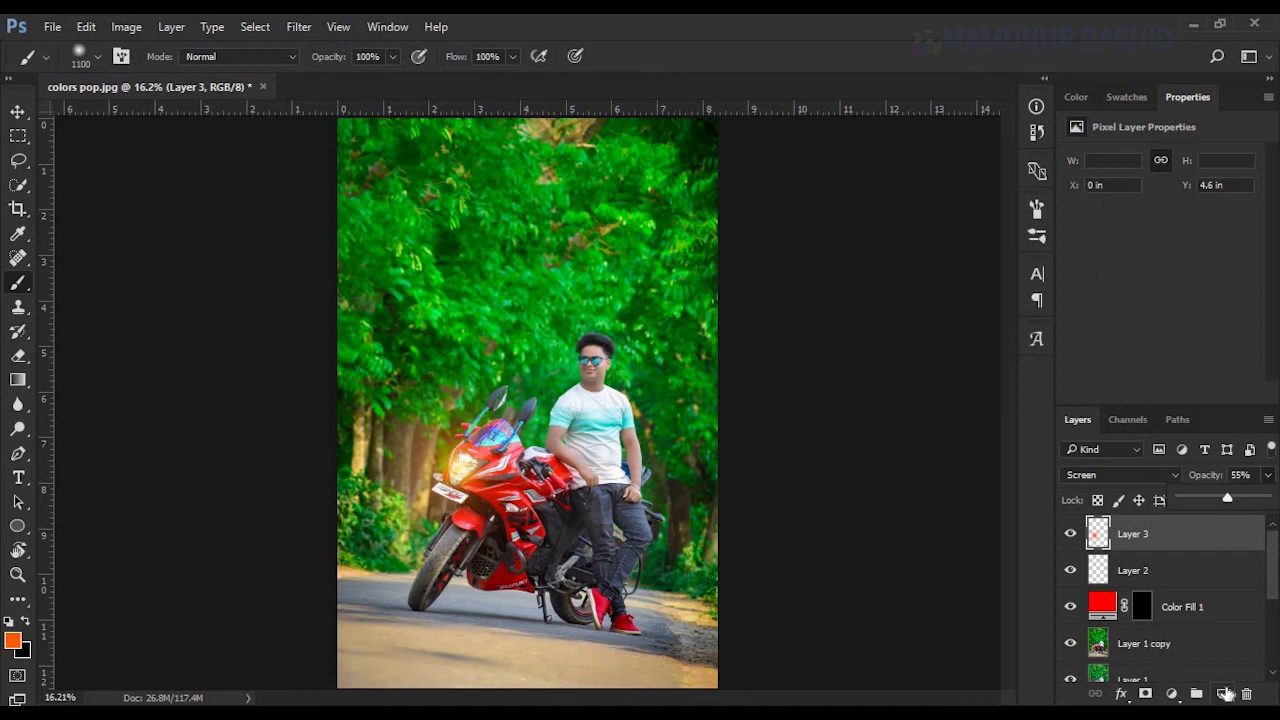
# - Stamp all visible edits into a new Layer 4 with Ctrl+Alt+Shift+E
pyautogui.click(1225, 693)
pyautogui.hotkey('ctrl', '-')
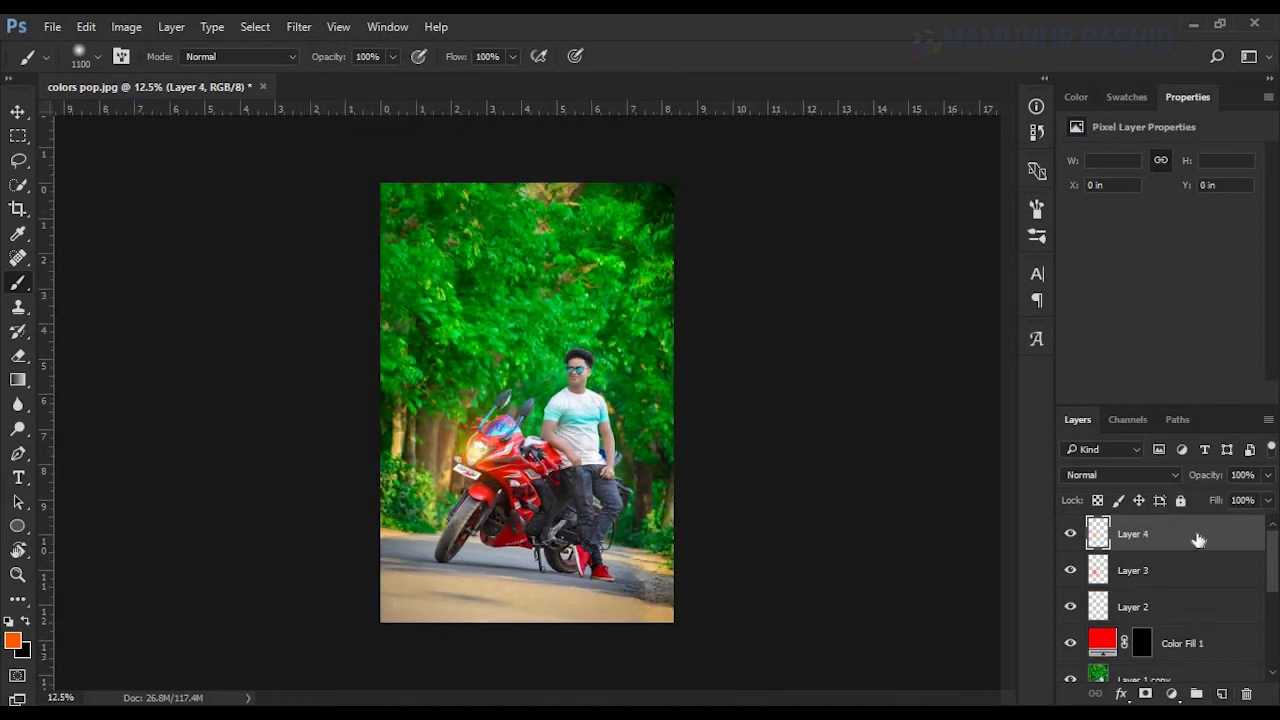
pyautogui.hotkey('ctrl', 'alt', 'shift', 'e')
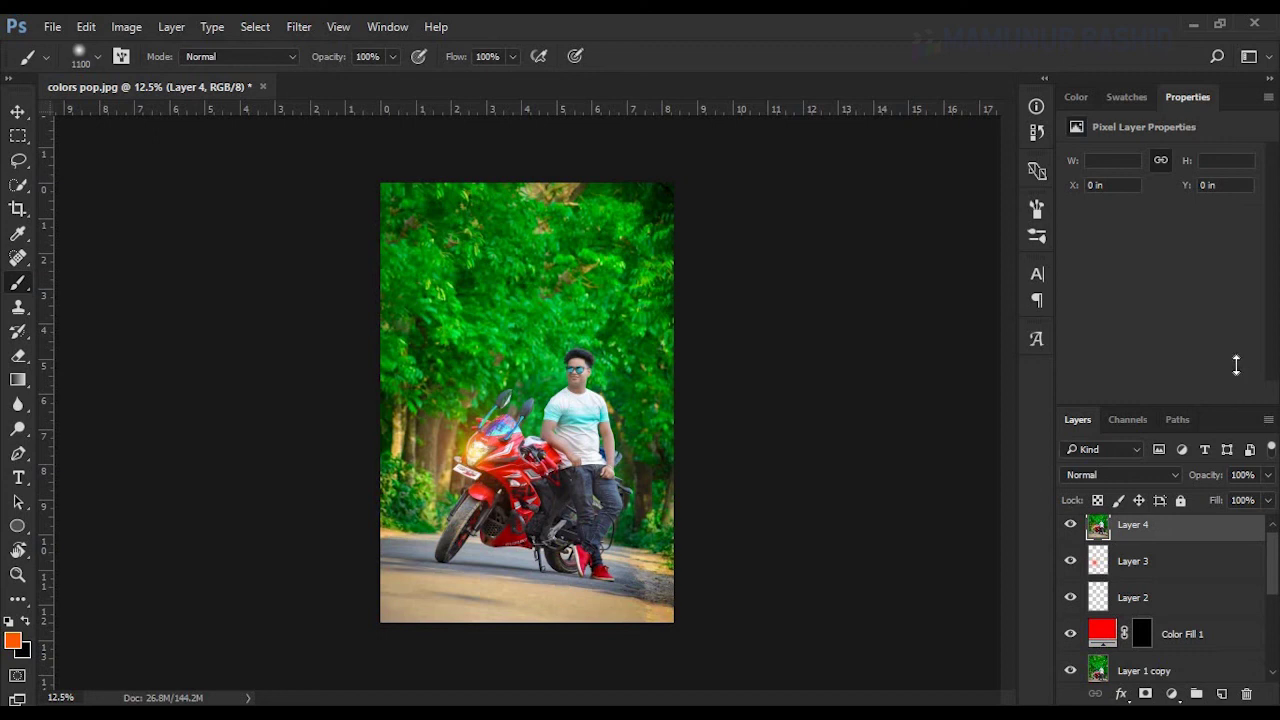
# - Enlarge the Layers panel and toggle Layer 0 alone to compare original and edited versions
pyautogui.moveTo(1235, 408); pyautogui.dragTo(1234, 312)
pyautogui.scroll(-3, 1075, 620)
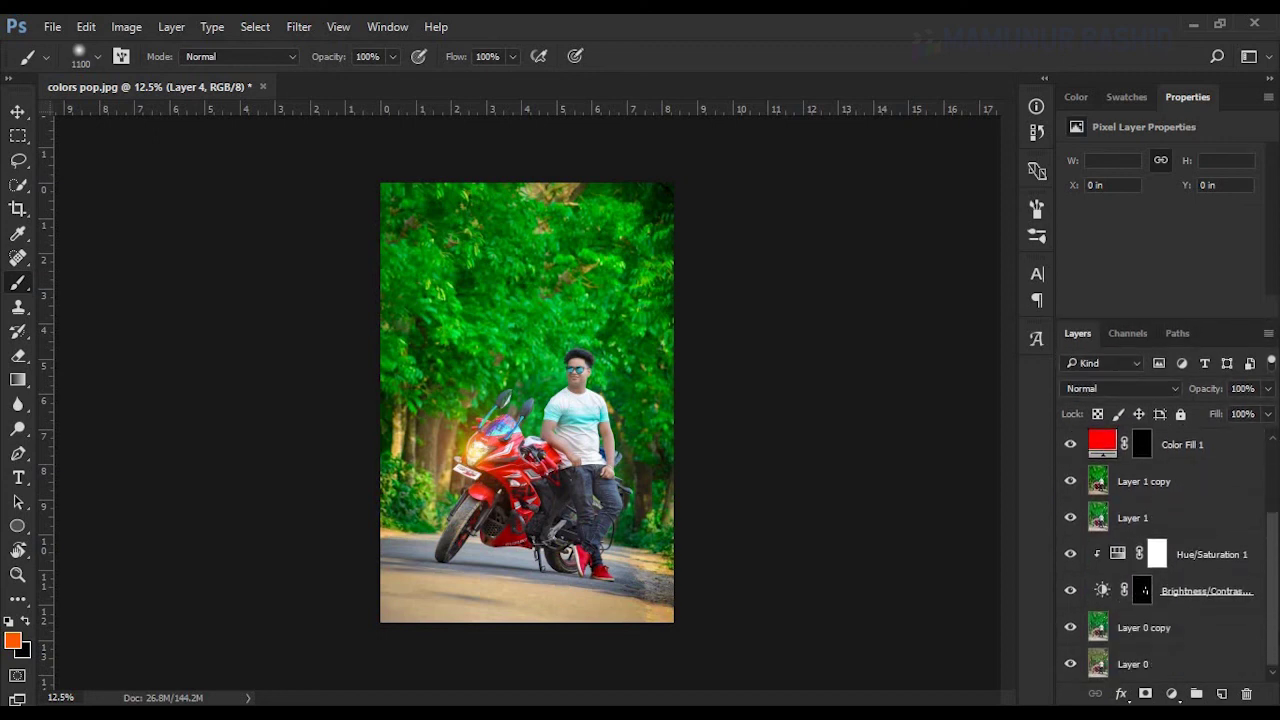
pyautogui.keyDown('alt'); pyautogui.click(1071, 666); pyautogui.keyUp('alt')
pyautogui.keyDown('alt'); pyautogui.click(1071, 666); pyautogui.keyUp('alt')
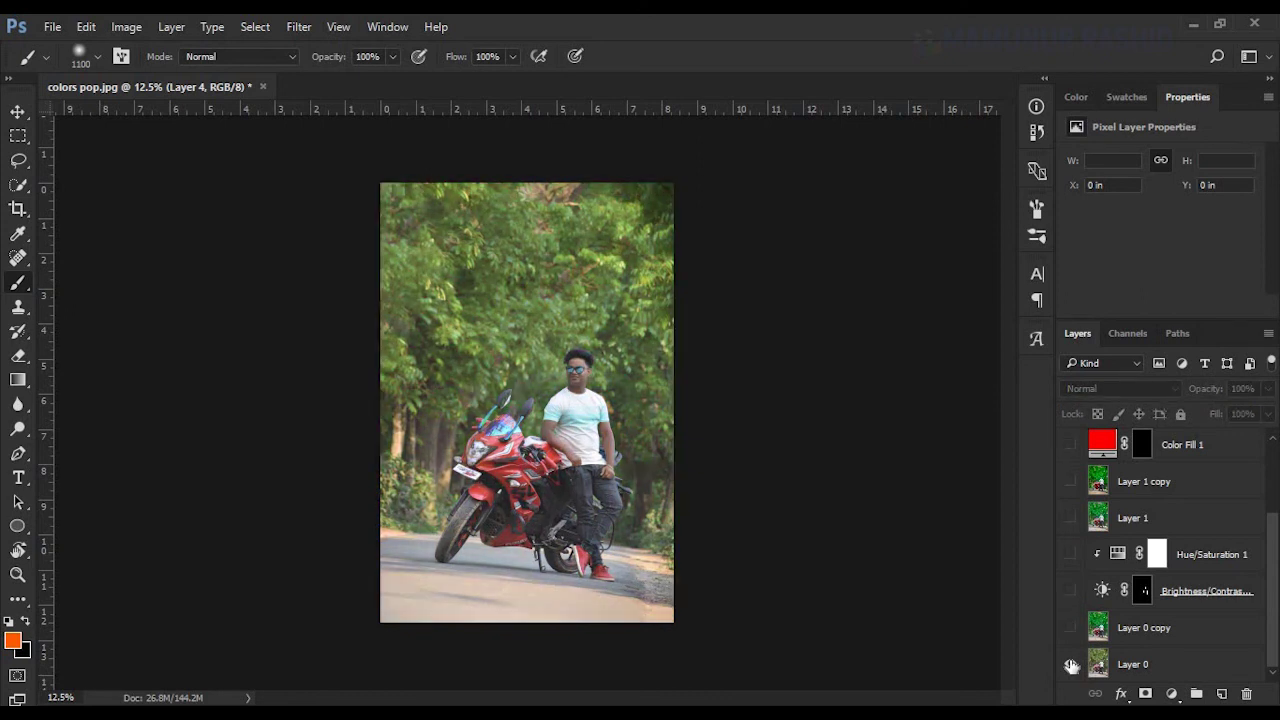
pyautogui.keyDown('alt'); pyautogui.click(1071, 666); pyautogui.keyUp('alt')
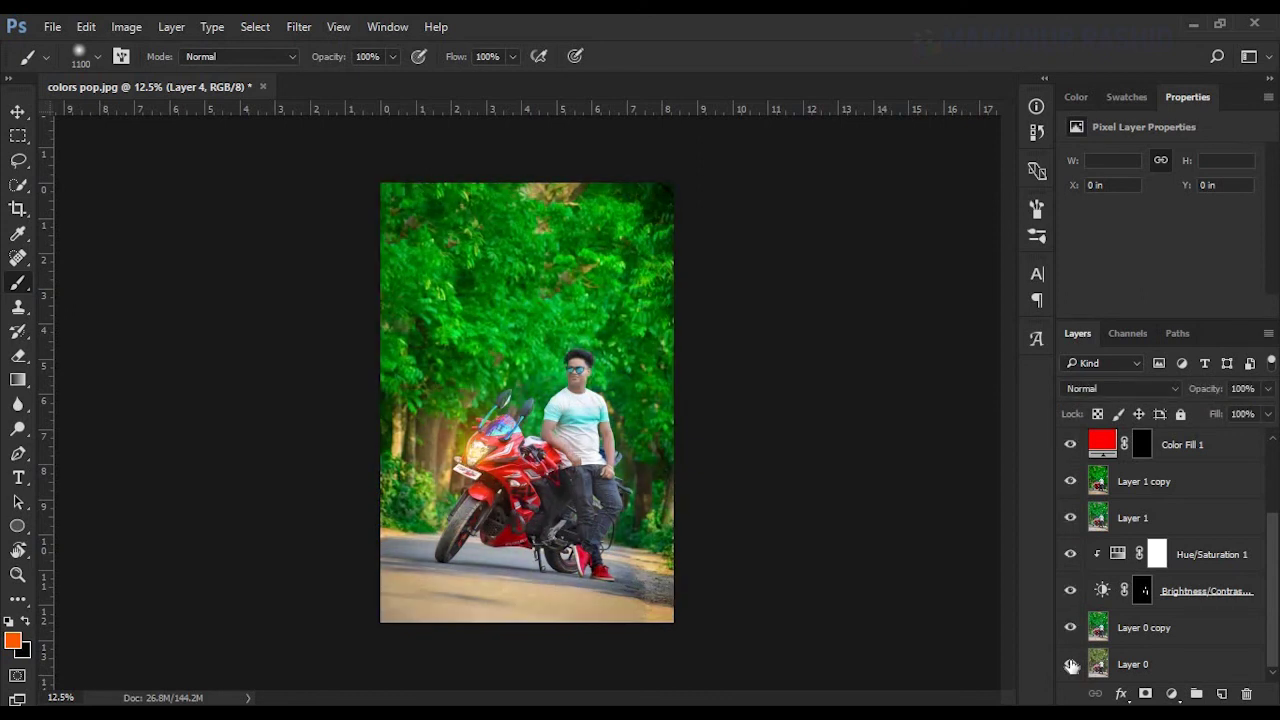
pyautogui.keyDown('alt'); pyautogui.click(1071, 666); pyautogui.keyUp('alt')
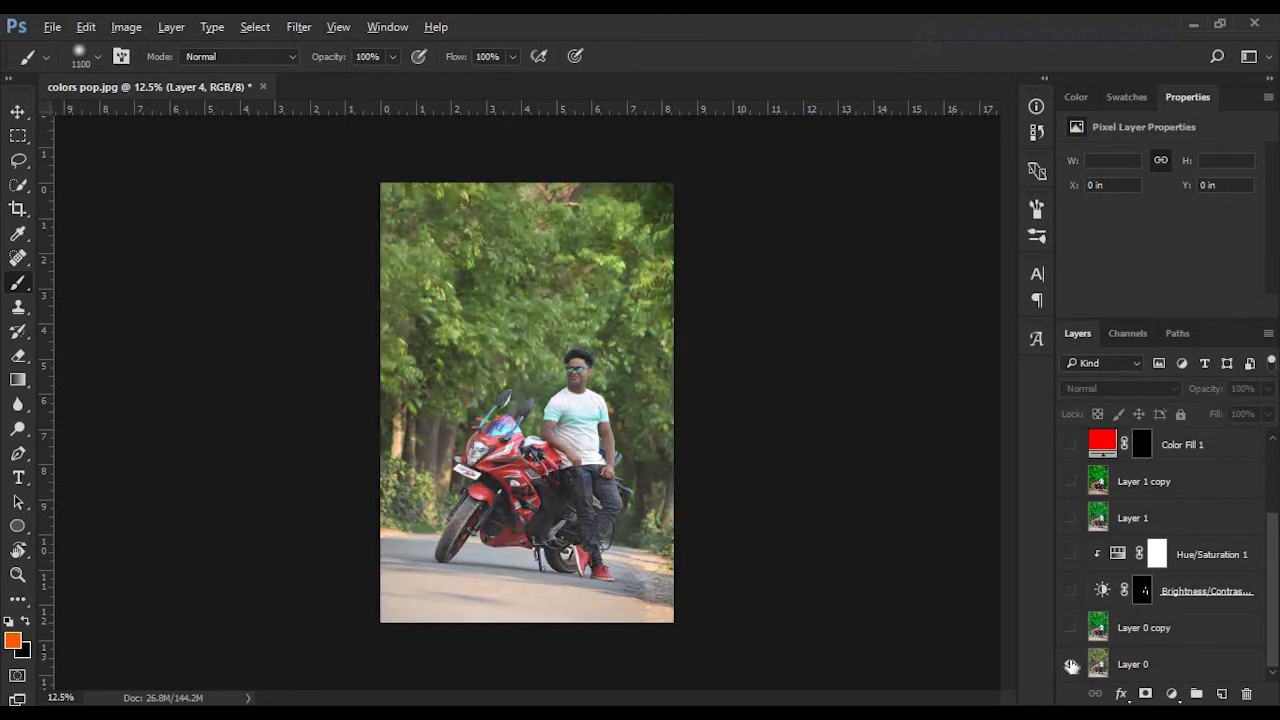
pyautogui.keyDown('alt'); pyautogui.click(1071, 666); pyautogui.keyUp('alt')
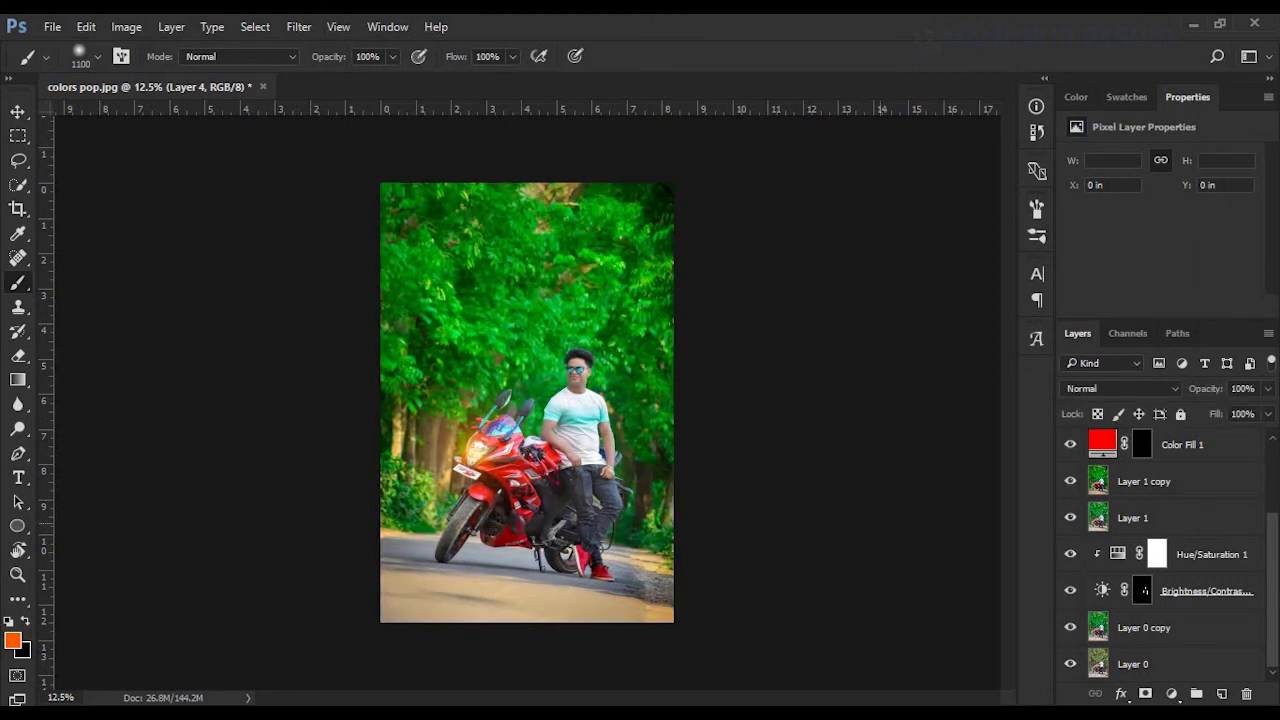
# - Save the image as JPEG 'colors pop_edit' at maximum quality 11
pyautogui.click(52, 27)
pyautogui.click(231, 241)
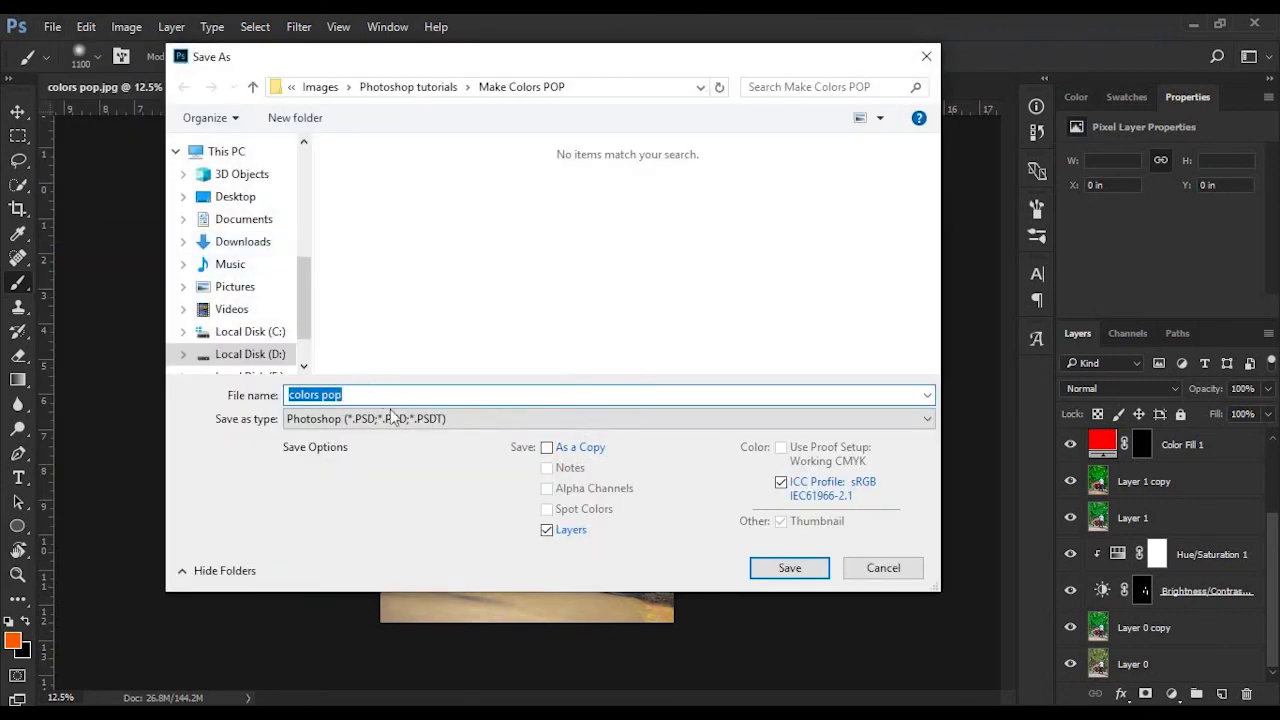
pyautogui.click(400, 419)
pyautogui.click(395, 550)
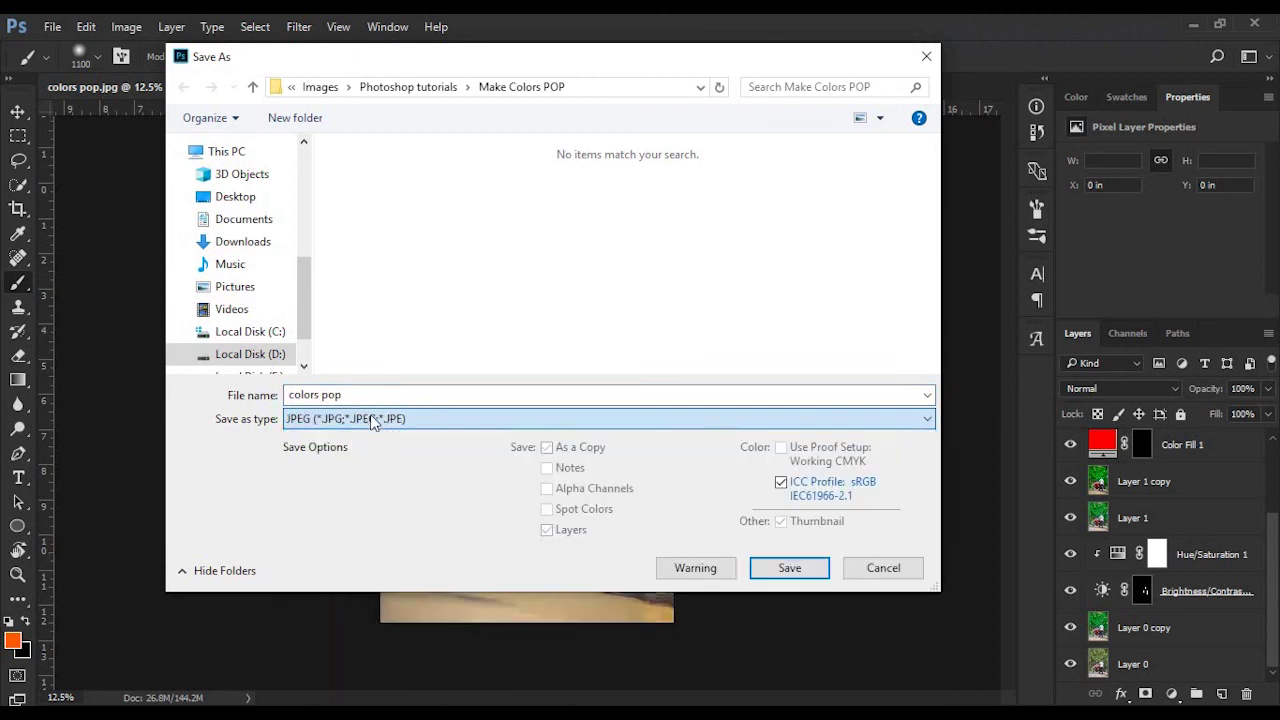
pyautogui.click(398, 399)
pyautogui.write('_edit')
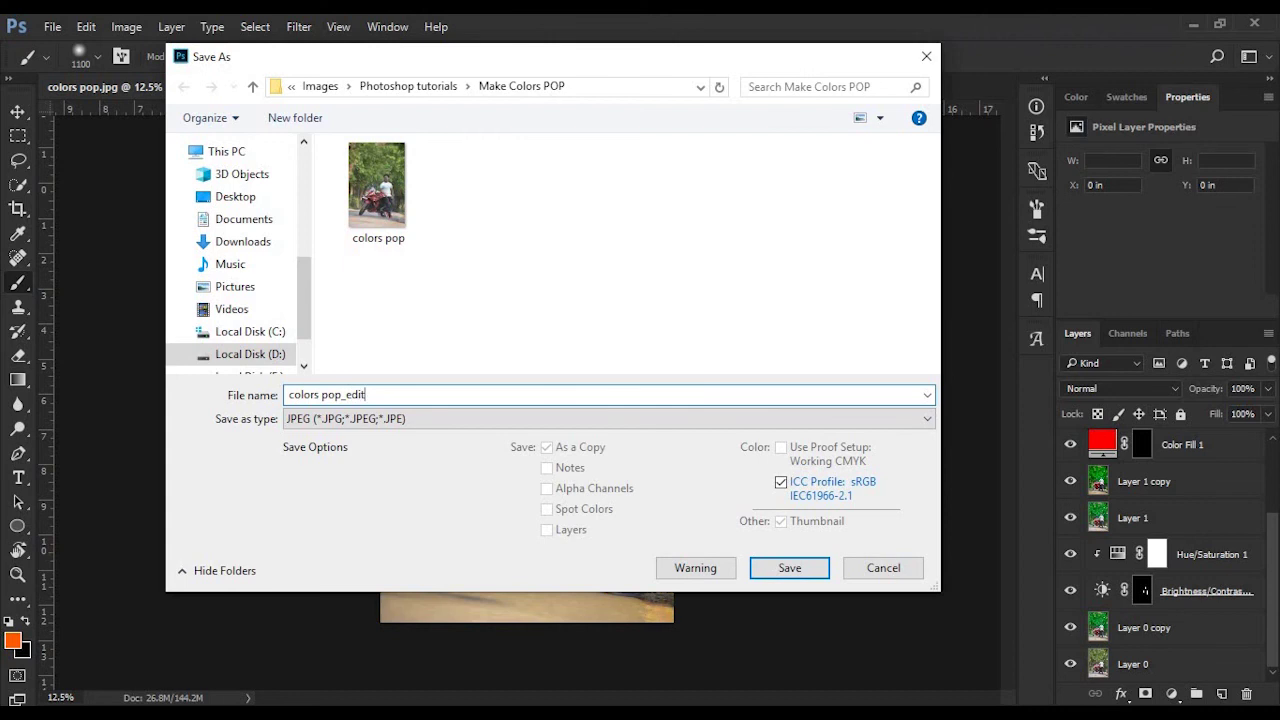
pyautogui.press('Return')
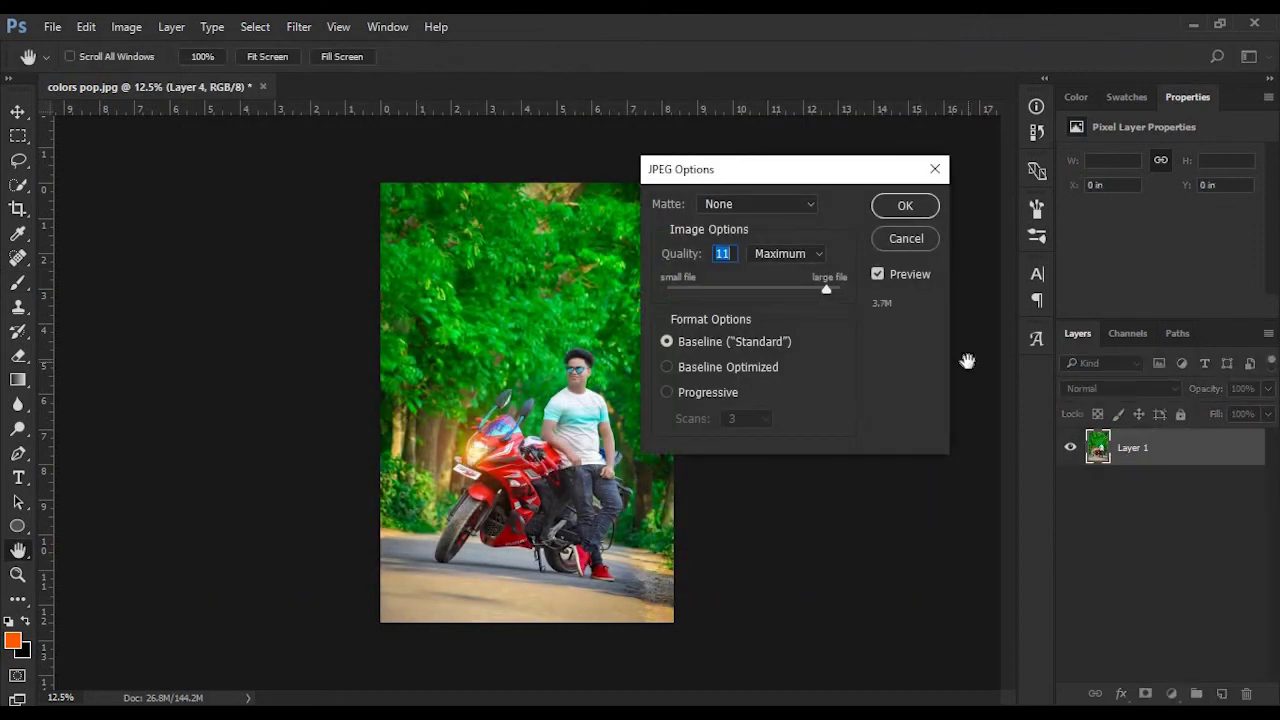
pyautogui.click(918, 206)
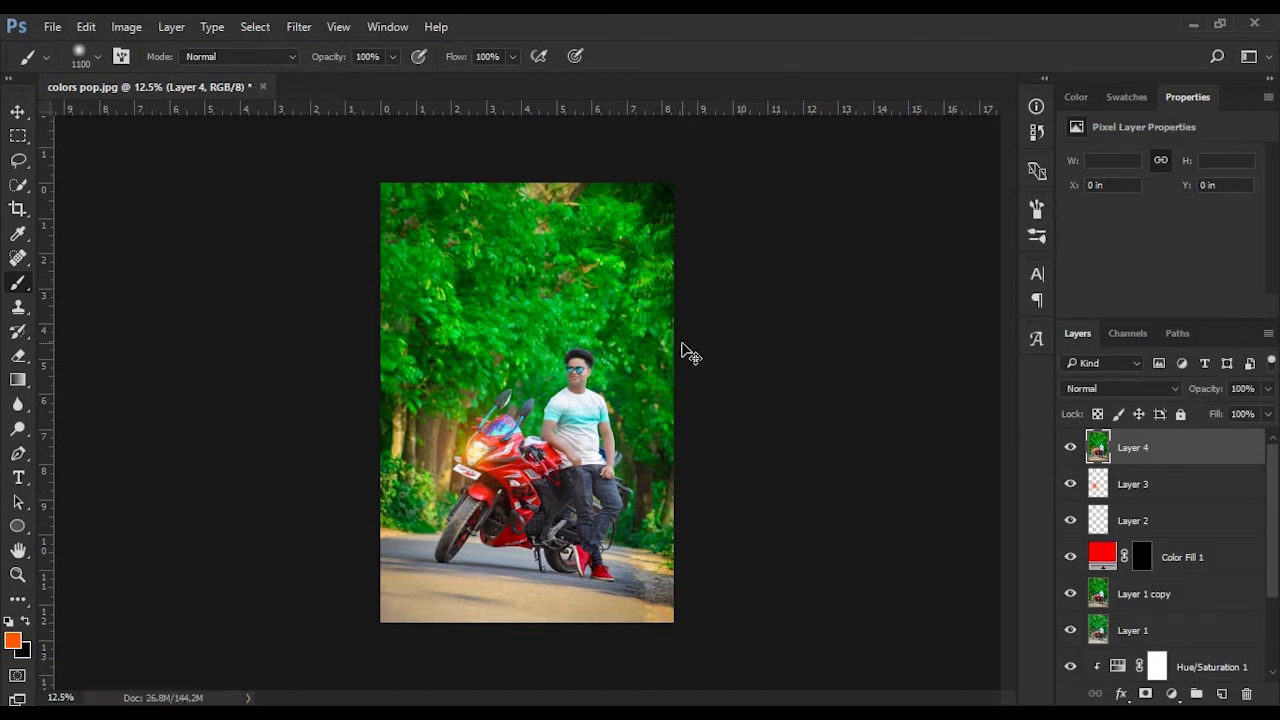
pyautogui.hotkey('ctrl', '+')
pyautogui.hotkey('ctrl', '+')
pyautogui.hotkey('ctrl', '+')
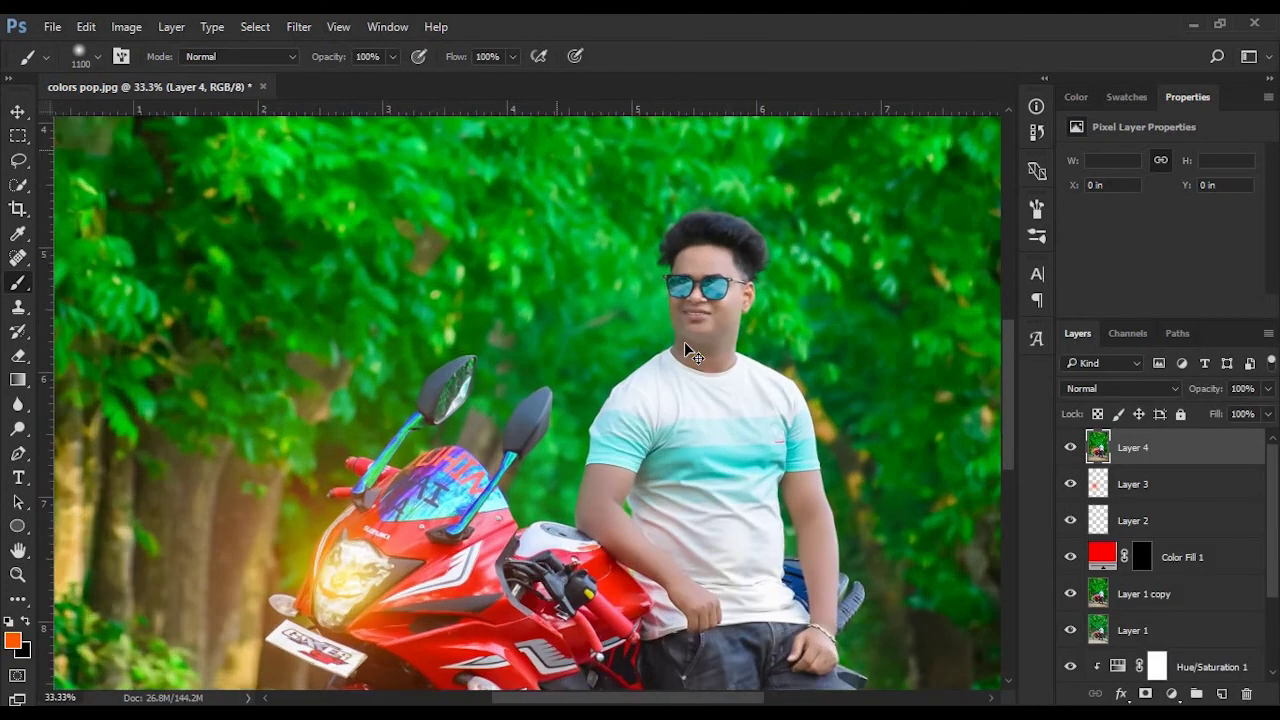
pyautogui.hotkey('ctrl', '+')
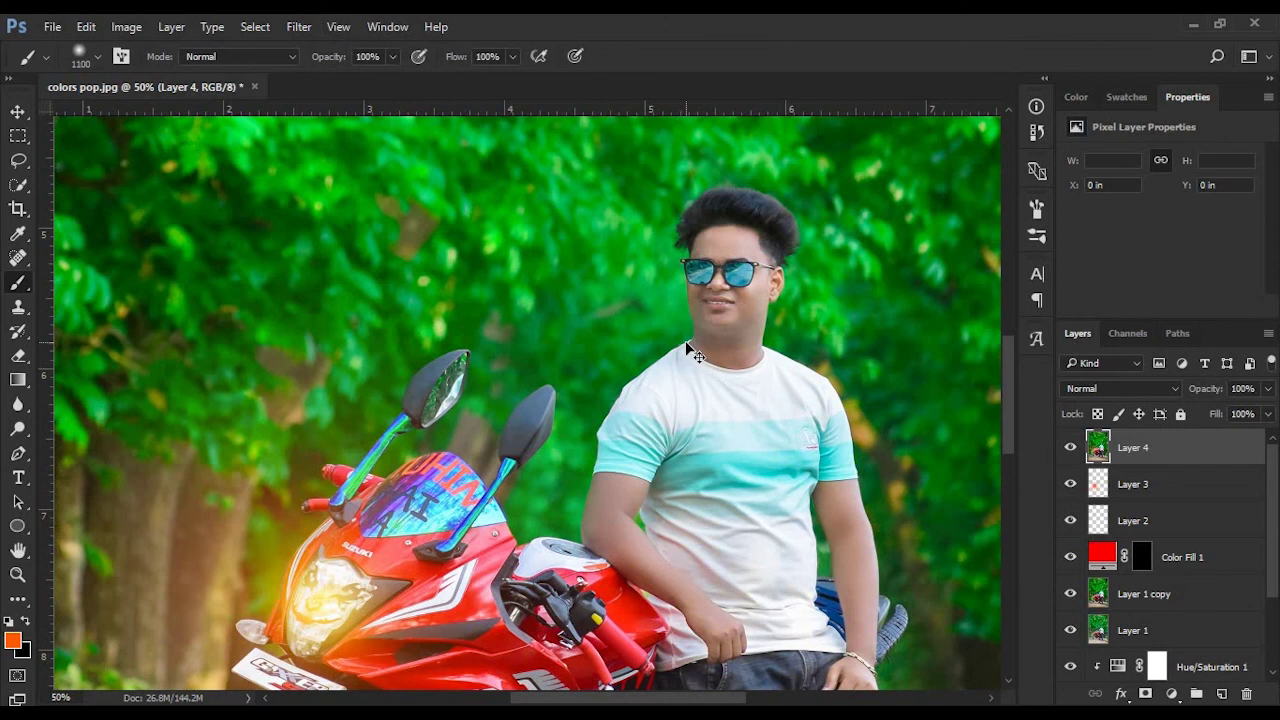
pyautogui.hotkey('ctrl', '0')
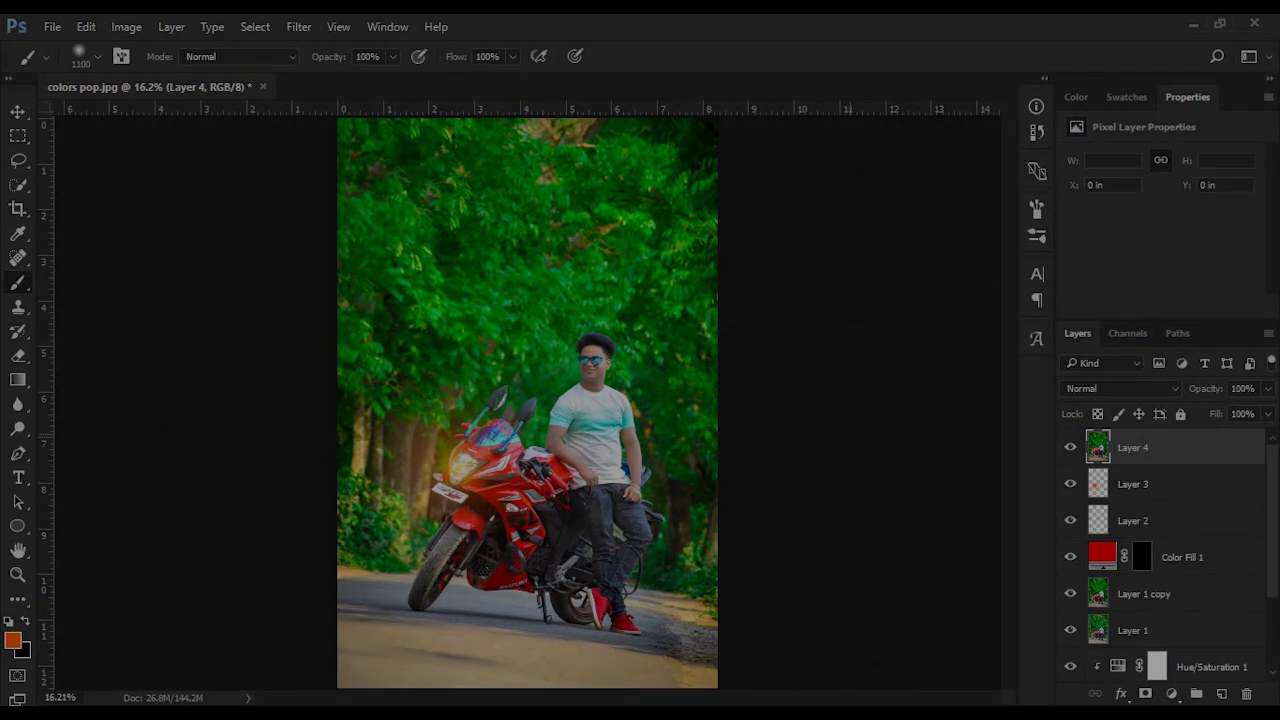